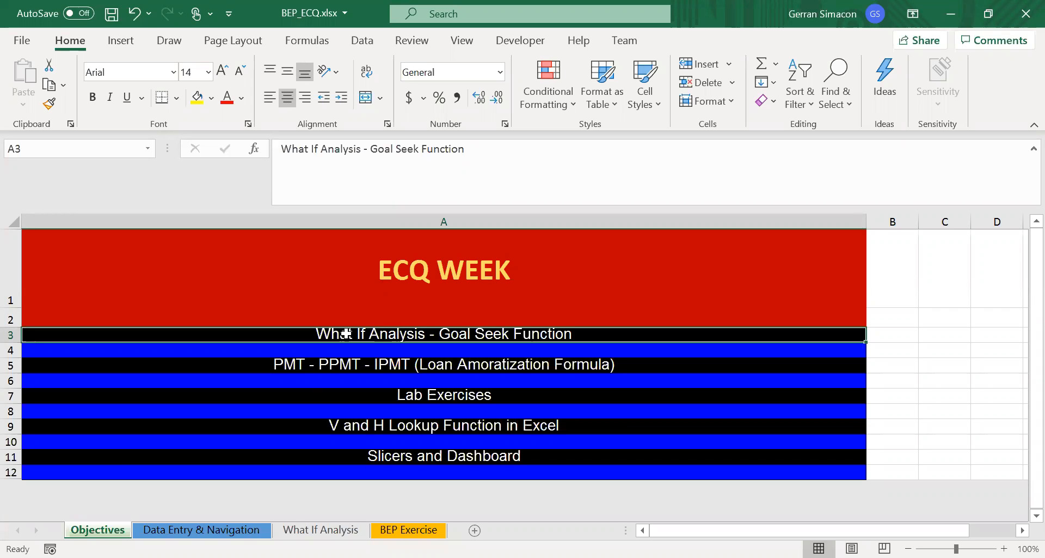
- Enter the heading BREAK EVEN POINT in cell E6 of the What If Analysis sheet
click(325, 530)
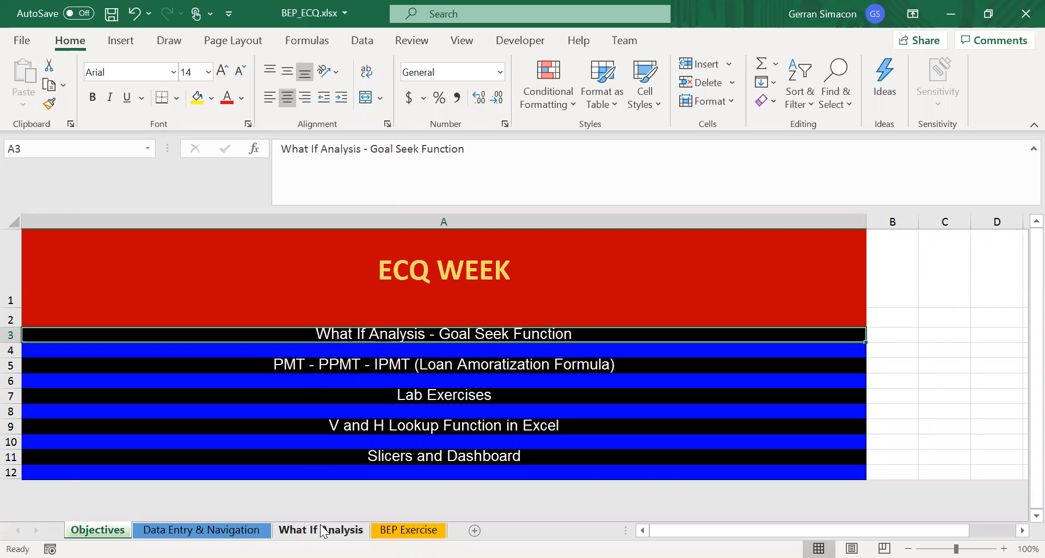
click(344, 310)
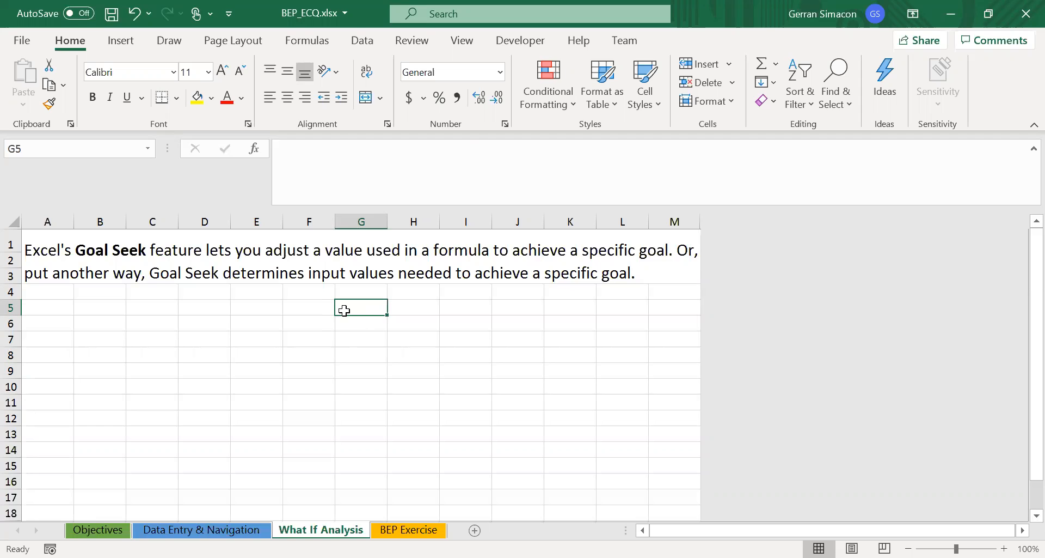
key(Left)
key(Left)
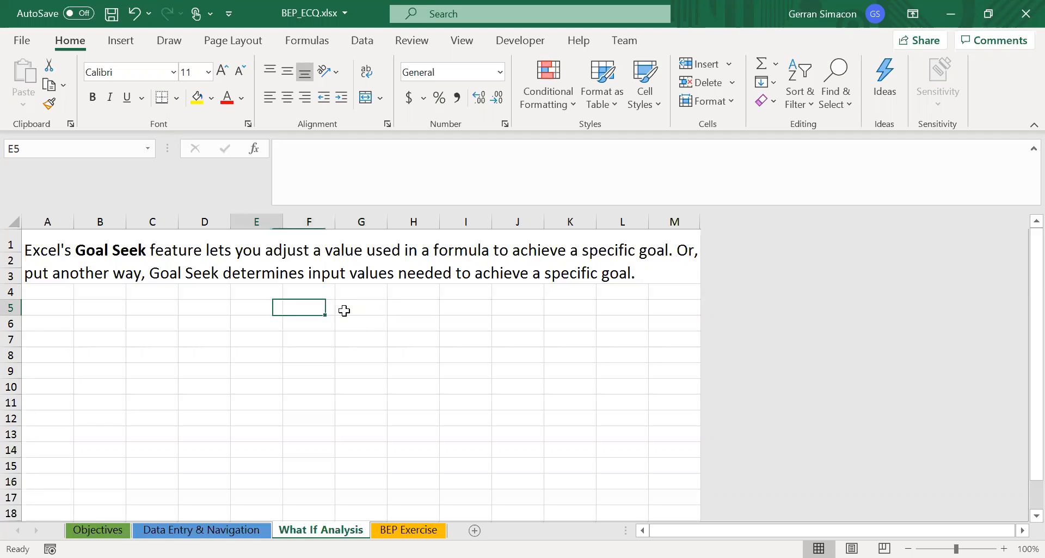
key(Down)
text(BREAK)
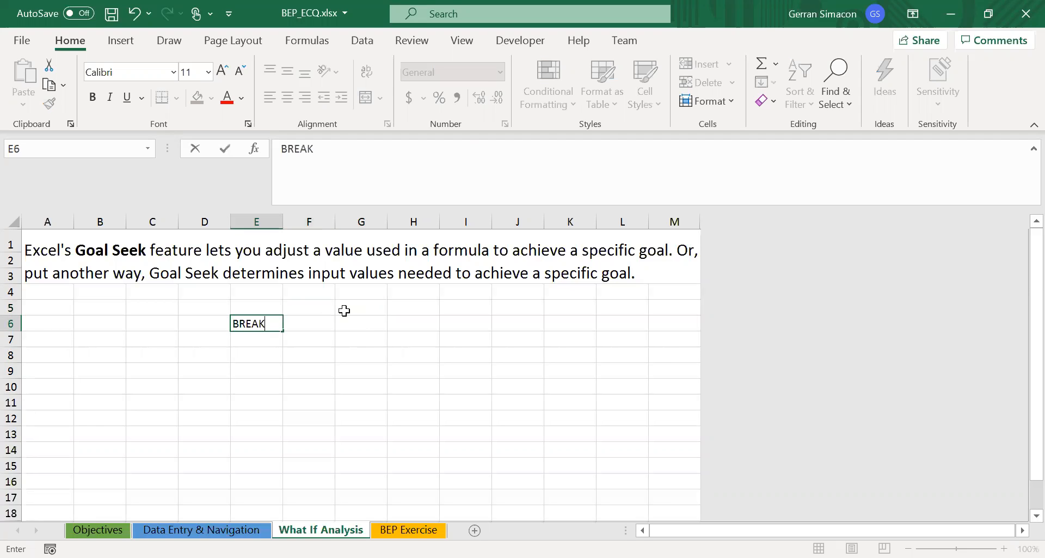
text( EVEN POINT)
key(Return)
- Enter "In accounting, it is a point wherein TOTAL REVENUE = TOTAL EXPENSES" in cell E8
key(Down)
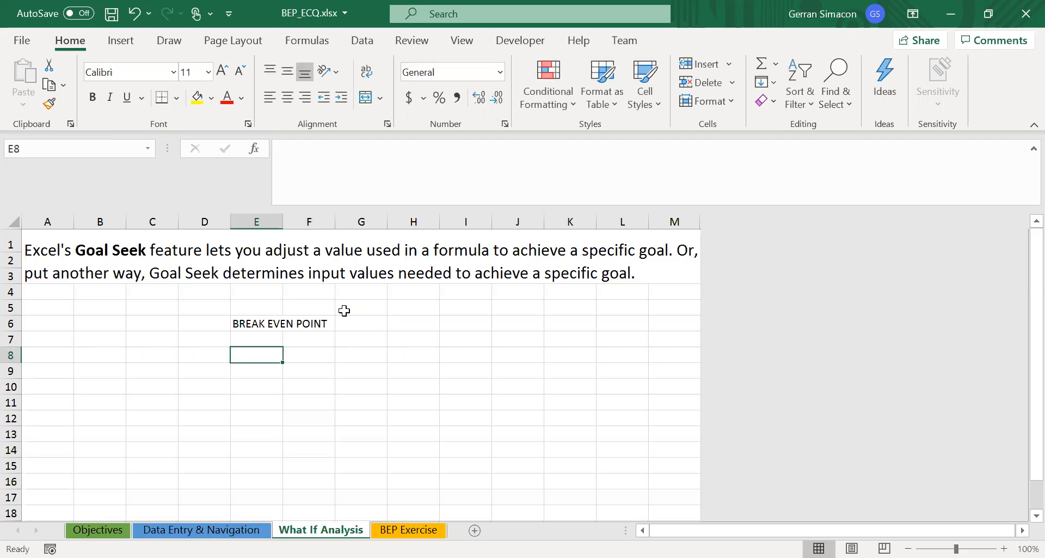
text(In accoun)
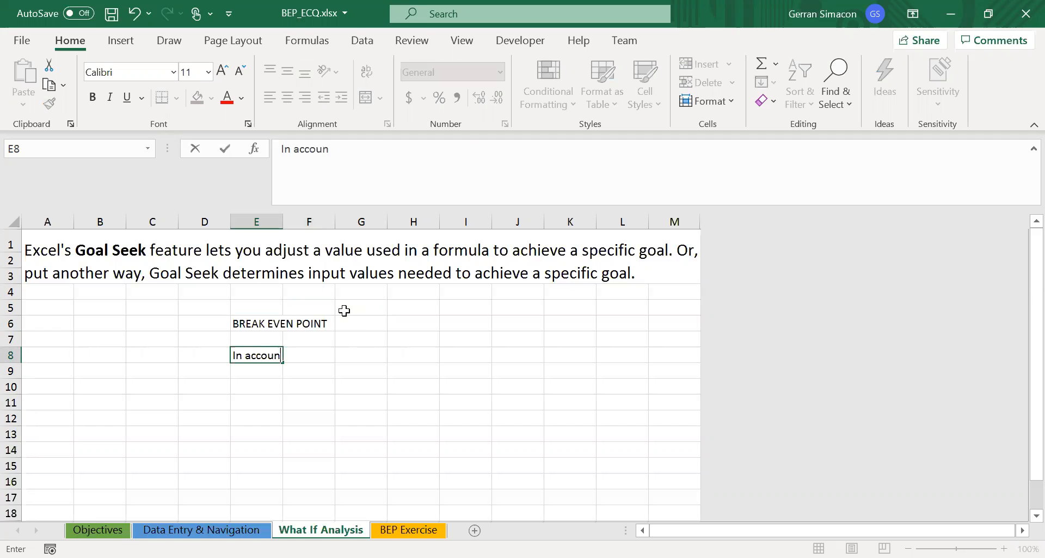
text(ting, it is a po)
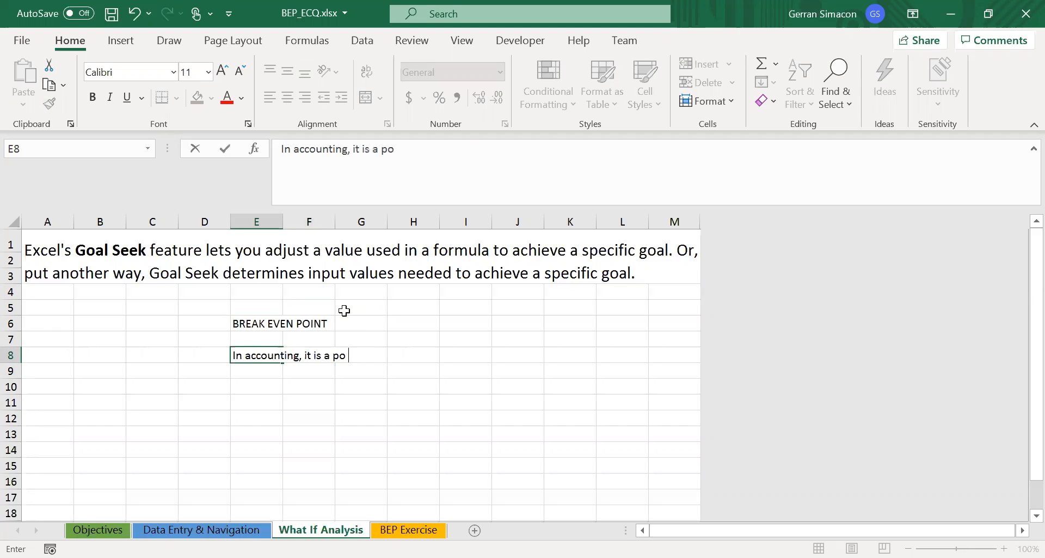
text(int wherein )
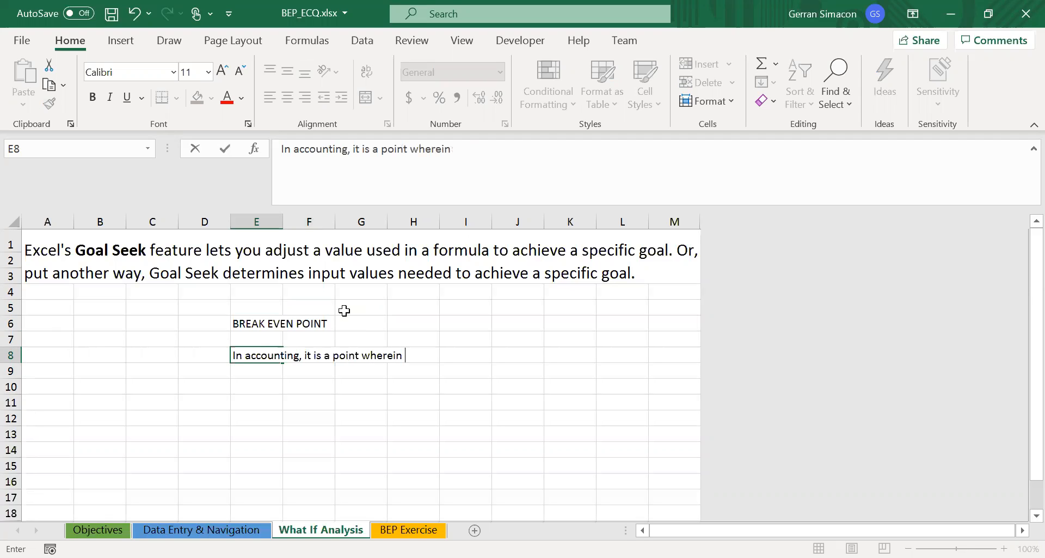
text(TOTAL REVENUE )
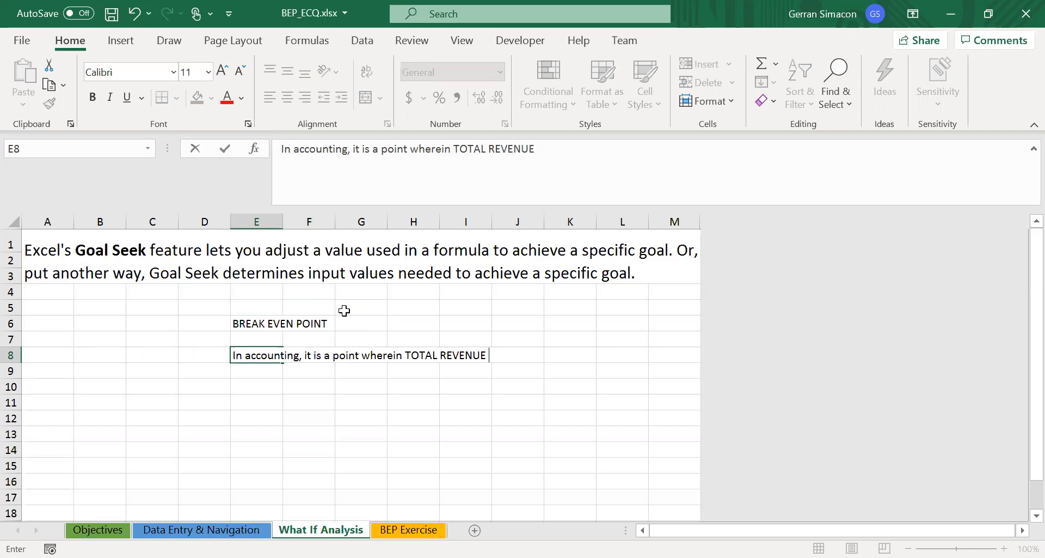
text(= )
text(TOTAL EX )
text(EP)
key(BackSpace)
key(BackSpace)
text(P)
key(BackSpace)
text(PENSES)
key(Return)
key(Return)
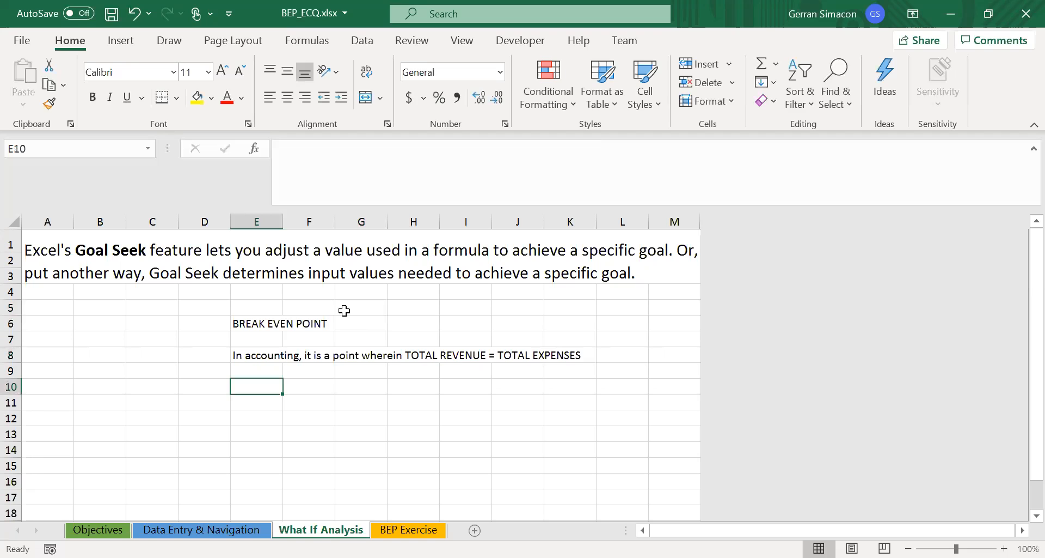
- Enter the abbreviated equation "TE = TR" in cell E10
text(TE)
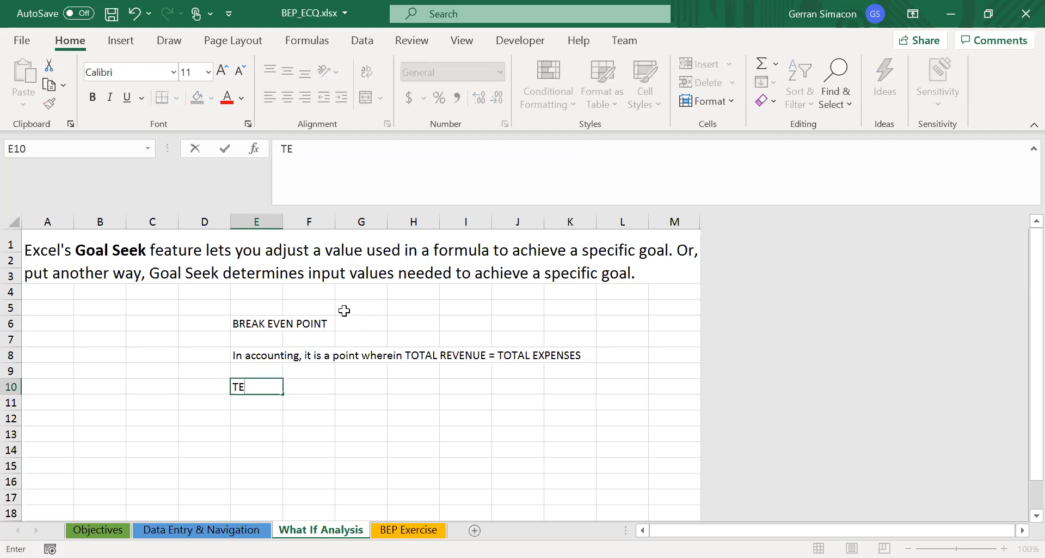
text( = TR)
key(Return)
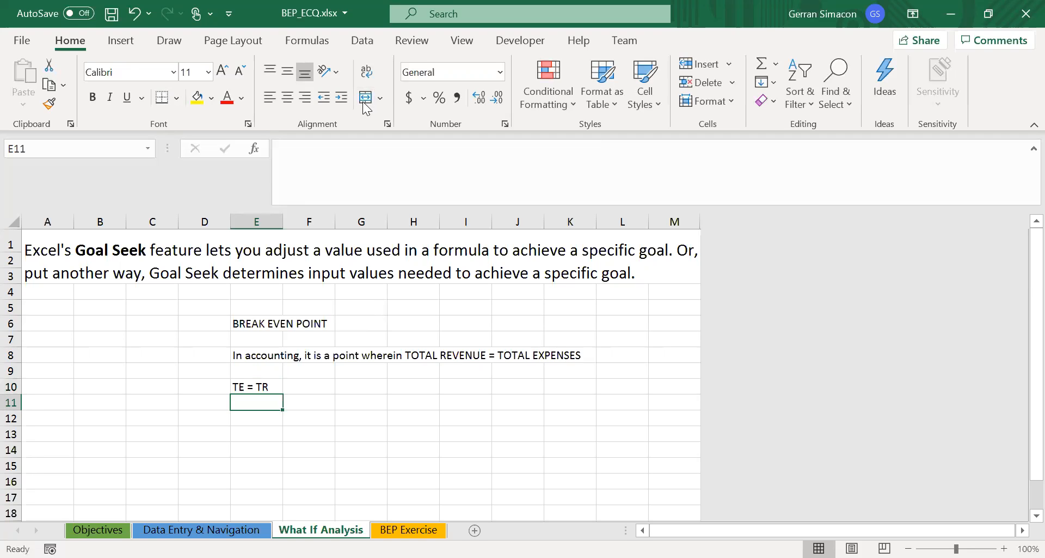
- Switch to Paint and handwrite BE in the upper-left corner of the blank canvas
key(alt+Tab)
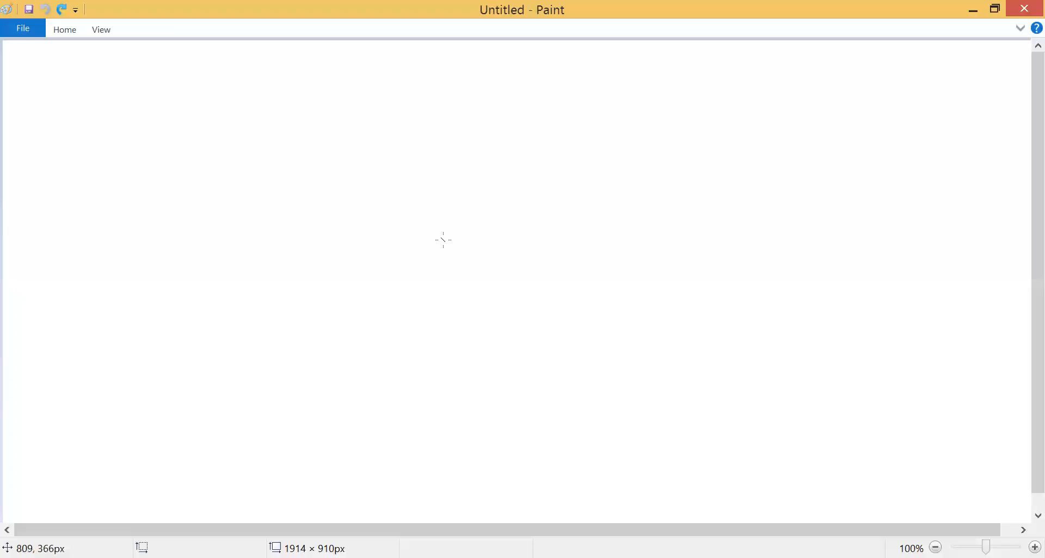
mouse_move(40, 54)
mouse_down()
mouse_move(38, 99)
mouse_move(46, 97)
mouse_up()
mouse_move(81, 54)
mouse_down()
mouse_move(76, 85)
mouse_move(95, 90)
mouse_up()
drag(76, 55, 100, 62)
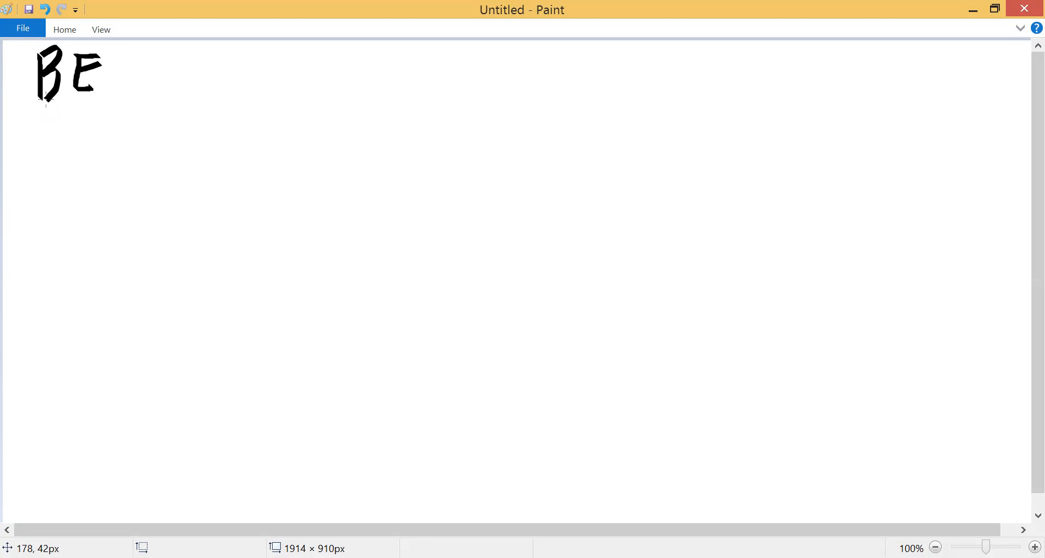
- Handwrite the equation TR = TE below BE
mouse_move(47, 131)
mouse_down()
mouse_move(47, 176)
mouse_move(66, 132)
mouse_move(71, 170)
mouse_up()
mouse_move(72, 136)
mouse_down()
mouse_move(90, 144)
mouse_move(96, 176)
mouse_move(130, 155)
mouse_move(157, 176)
mouse_up()
mouse_move(133, 137)
mouse_down()
mouse_move(164, 135)
mouse_move(205, 178)
mouse_up()
drag(178, 138, 207, 136)
drag(182, 152, 201, 149)
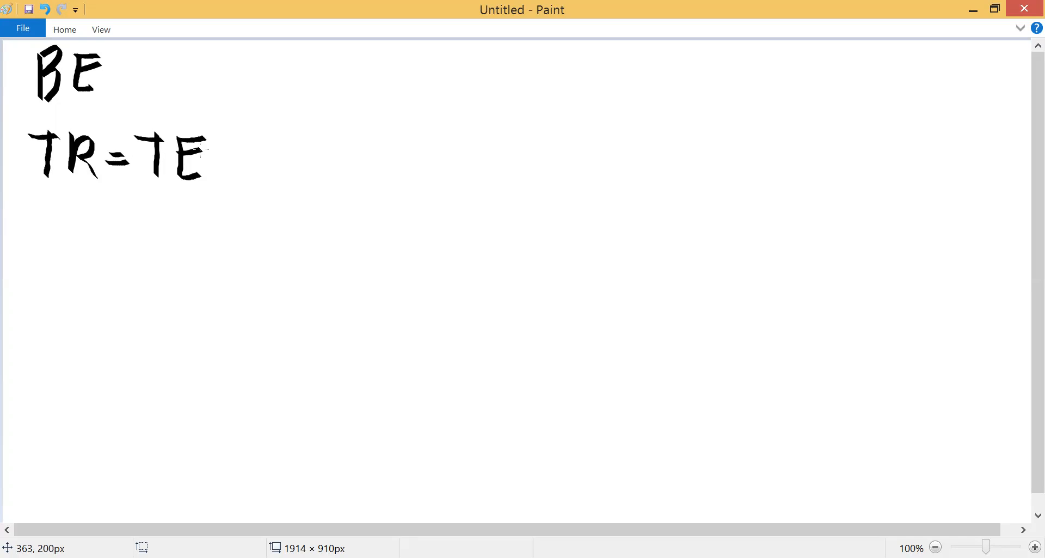
- Handwrite the break-even units formula below TR = TE: BE with subscript u equals FC over SP - UC
drag(33, 221, 37, 273)
mouse_move(73, 222)
mouse_down()
mouse_move(91, 263)
mouse_move(94, 226)
mouse_move(86, 239)
mouse_move(109, 261)
mouse_move(109, 280)
mouse_move(123, 269)
mouse_move(100, 271)
mouse_move(119, 267)
mouse_up()
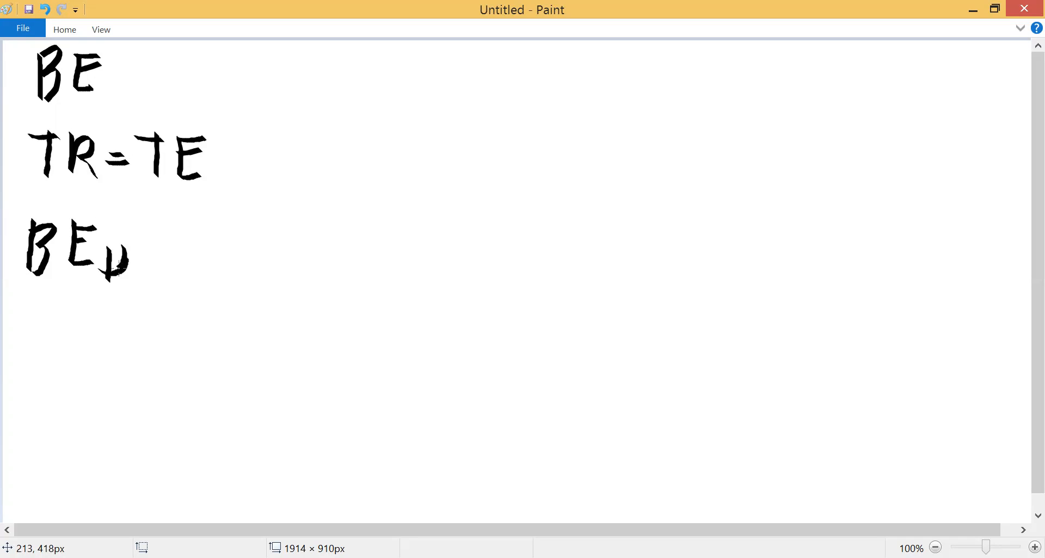
mouse_move(161, 234)
mouse_down()
mouse_move(186, 235)
mouse_move(183, 246)
mouse_up()
mouse_move(236, 173)
mouse_down()
mouse_move(237, 218)
mouse_move(259, 174)
mouse_move(252, 186)
mouse_up()
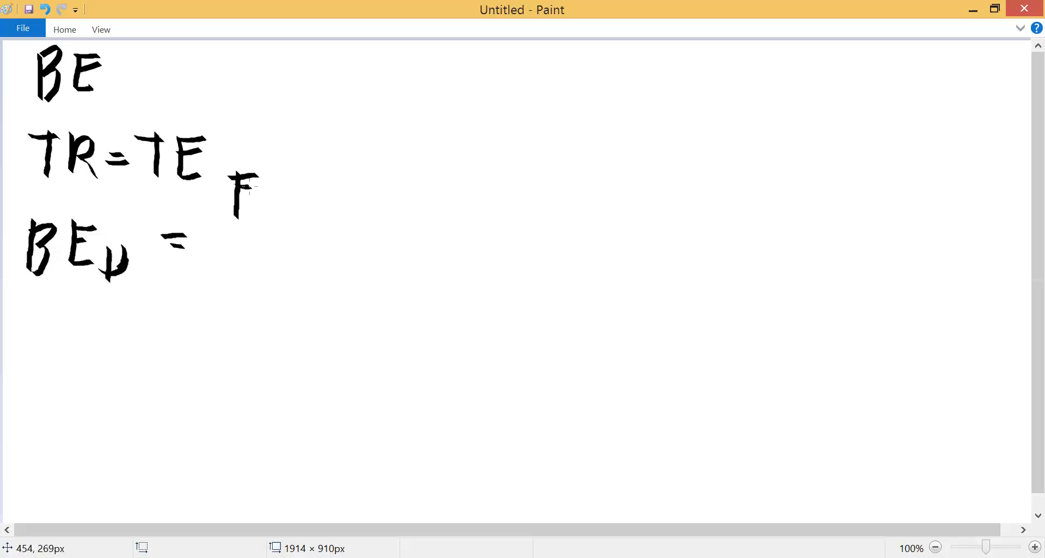
mouse_move(280, 179)
mouse_down()
mouse_move(261, 212)
mouse_move(279, 206)
mouse_up()
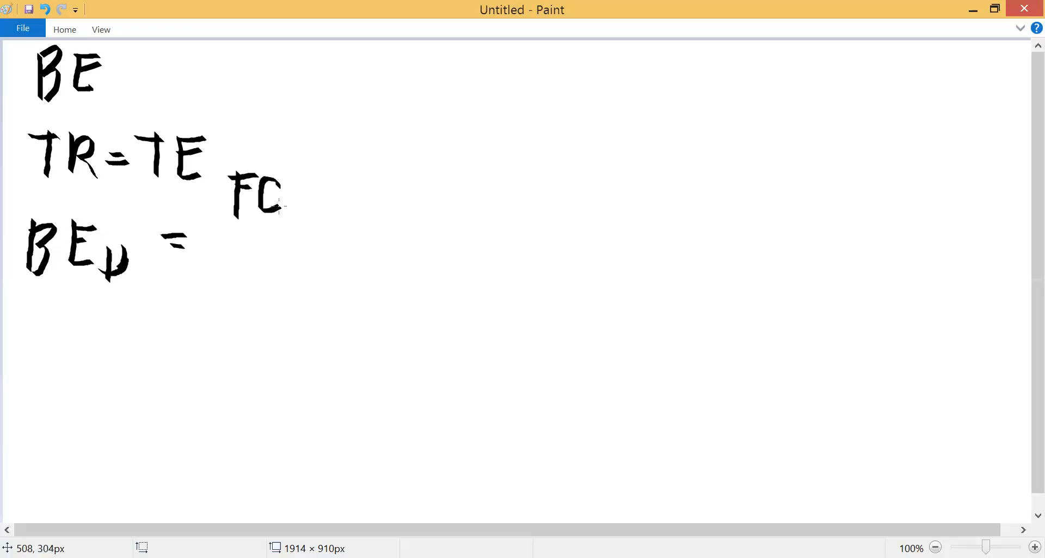
drag(223, 235, 293, 235)
mouse_move(225, 248)
mouse_down()
mouse_move(199, 257)
mouse_move(213, 291)
mouse_move(235, 263)
mouse_move(236, 297)
mouse_up()
mouse_move(240, 261)
mouse_down()
mouse_move(262, 267)
mouse_move(245, 270)
mouse_up()
drag(277, 273, 312, 282)
mouse_move(329, 236)
mouse_down()
mouse_move(329, 275)
mouse_move(312, 280)
mouse_up()
mouse_move(350, 240)
mouse_down()
mouse_move(332, 278)
mouse_move(358, 281)
mouse_up()
drag(280, 229, 347, 232)
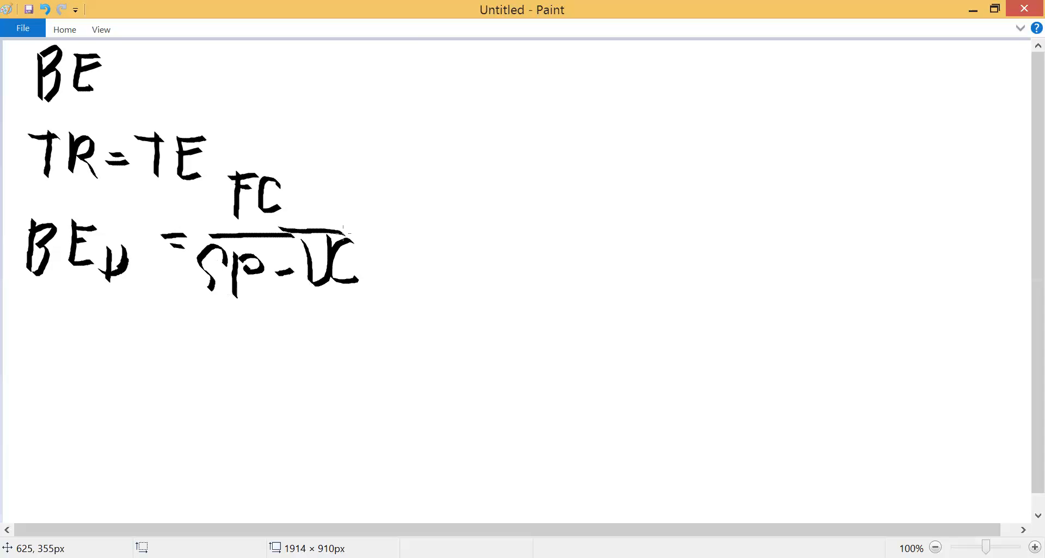
key(alt)
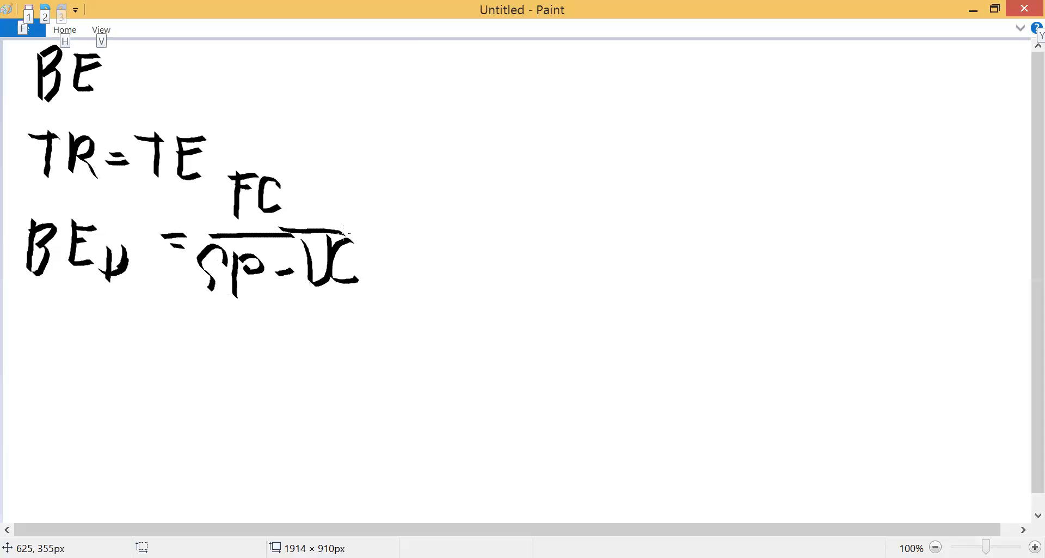
key(alt+Tab)
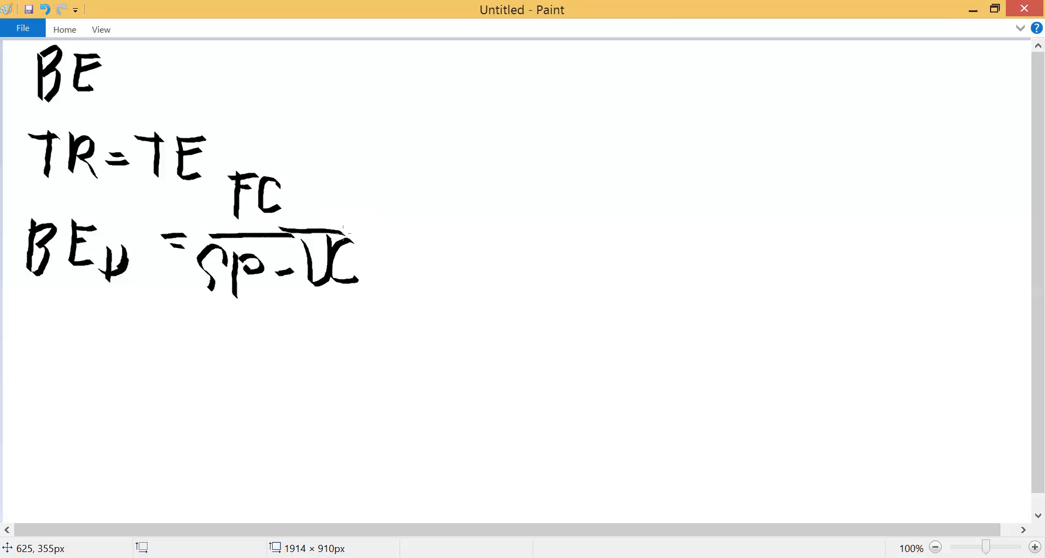
- Draw a box around the handwritten break-even units formula
mouse_move(20, 183)
mouse_down()
mouse_move(20, 266)
mouse_move(256, 298)
mouse_move(381, 296)
mouse_up()
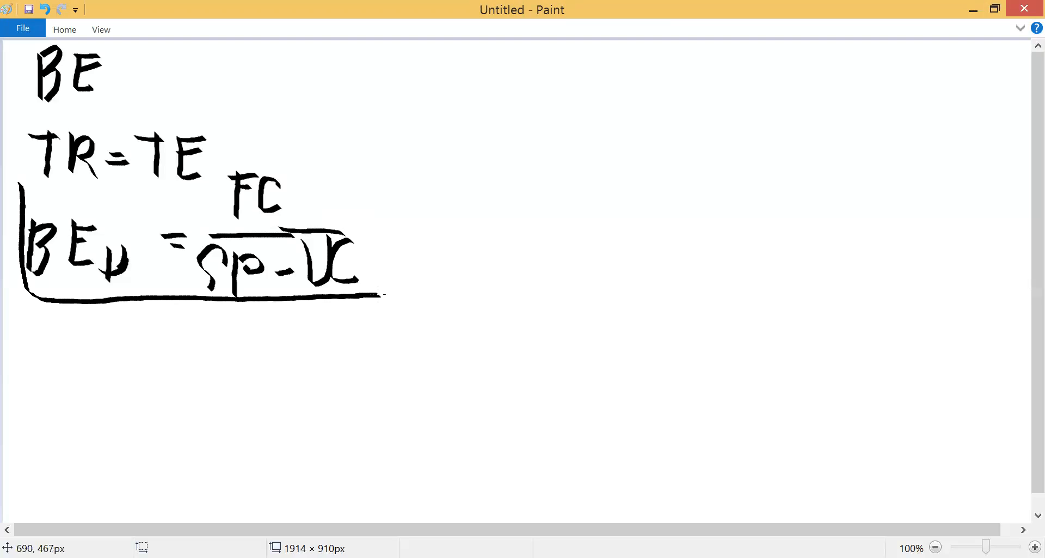
mouse_move(27, 180)
mouse_down()
mouse_move(347, 158)
mouse_move(382, 291)
mouse_up()
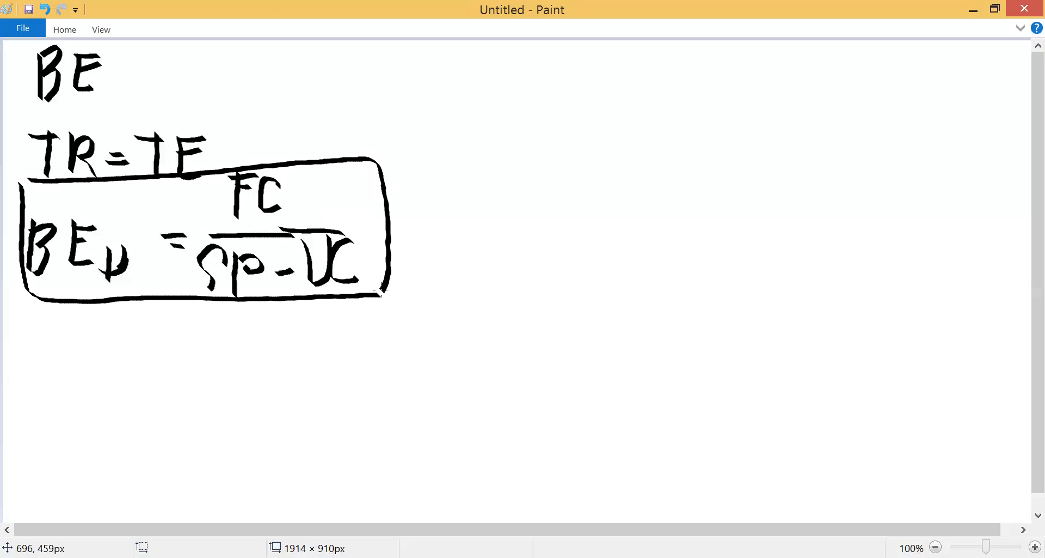
- Draw a curved arrow from TR = TE to the space below the boxed formula and write a larger TR = TE there
mouse_move(220, 143)
mouse_down()
mouse_move(427, 139)
mouse_move(478, 207)
mouse_move(465, 275)
mouse_move(379, 336)
mouse_move(298, 356)
mouse_move(308, 375)
mouse_up()
mouse_move(98, 366)
mouse_down()
mouse_move(98, 440)
mouse_move(133, 359)
mouse_move(169, 370)
mouse_up()
mouse_move(146, 403)
mouse_down()
mouse_move(171, 428)
mouse_move(220, 408)
mouse_up()
drag(207, 417, 222, 421)
mouse_move(262, 376)
mouse_down()
mouse_move(265, 444)
mouse_move(283, 379)
mouse_move(331, 433)
mouse_up()
drag(298, 378, 329, 379)
drag(303, 398, 320, 399)
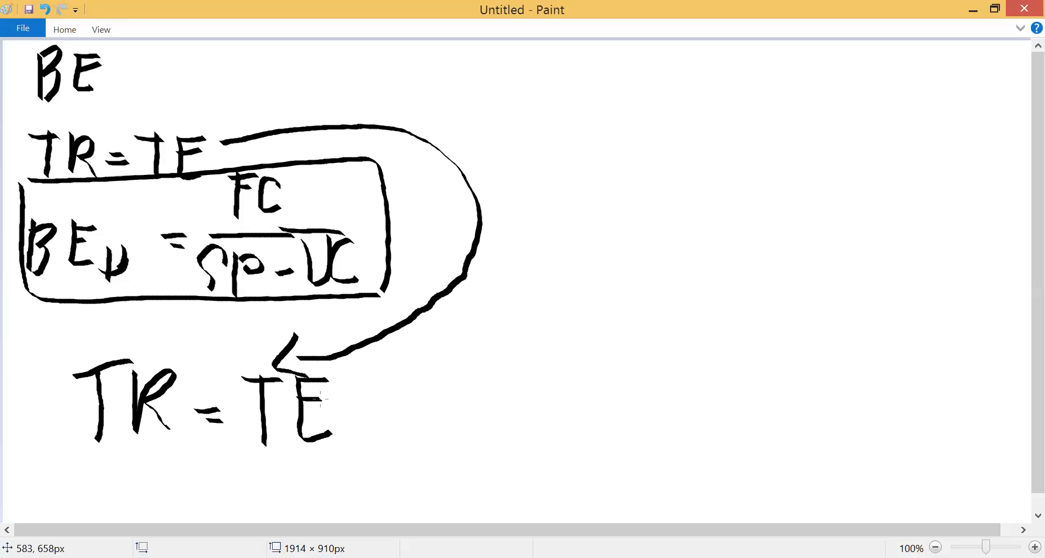
- Draw two short arrows pointing at the boxed formula, one from below and one from its right side
mouse_move(213, 346)
mouse_down()
mouse_move(215, 321)
mouse_move(197, 323)
mouse_move(241, 331)
mouse_up()
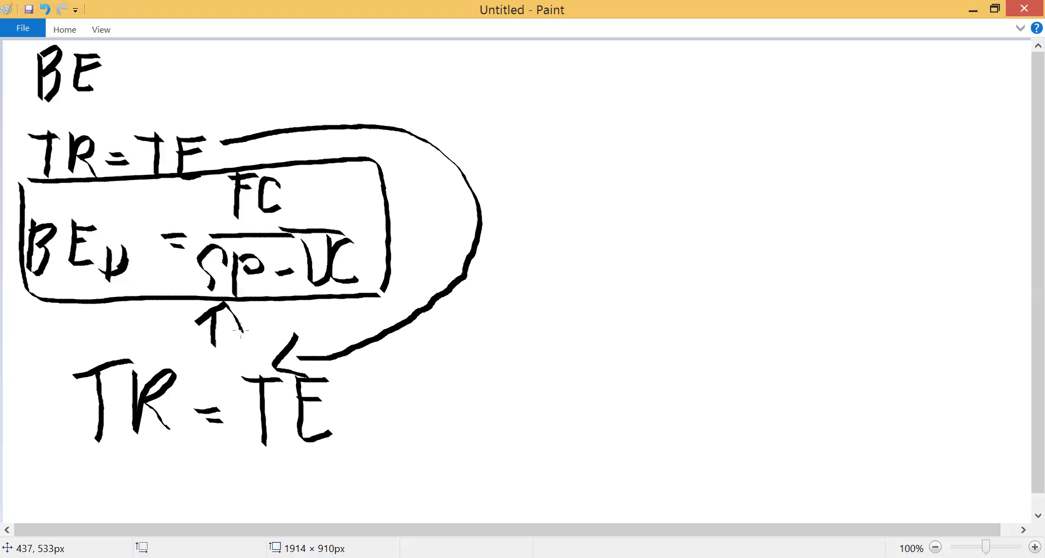
drag(448, 190, 406, 228)
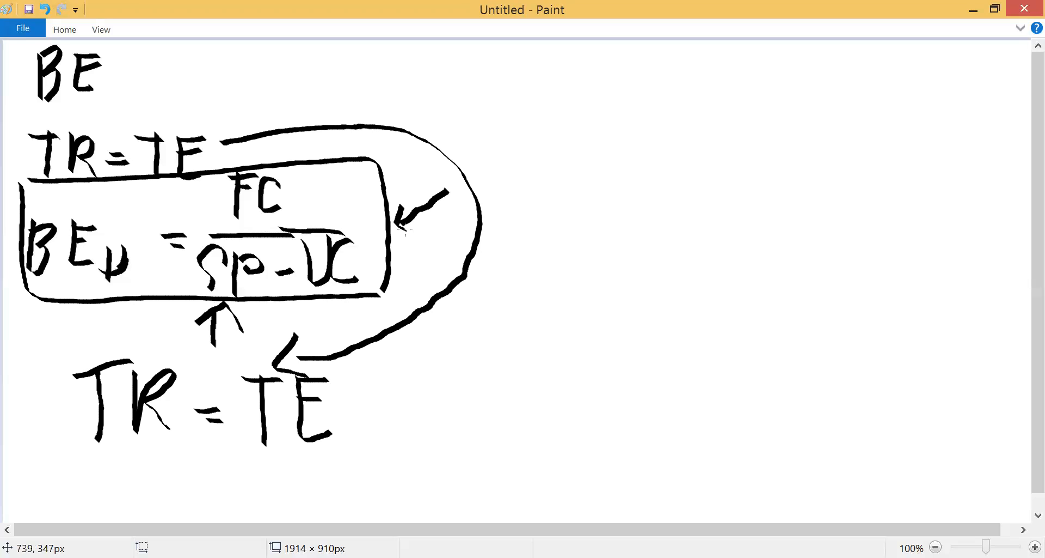
- Handwrite TR = TE in the canvas's upper-right area and draw a long arrow from it toward BE
mouse_move(649, 50)
mouse_down()
mouse_move(653, 112)
mouse_move(666, 55)
mouse_move(700, 58)
mouse_move(720, 101)
mouse_move(685, 112)
mouse_up()
drag(750, 77, 774, 81)
drag(800, 49, 803, 106)
drag(780, 57, 820, 53)
mouse_move(830, 51)
mouse_down()
mouse_move(822, 94)
mouse_move(862, 93)
mouse_up()
drag(830, 57, 860, 57)
drag(830, 76, 854, 72)
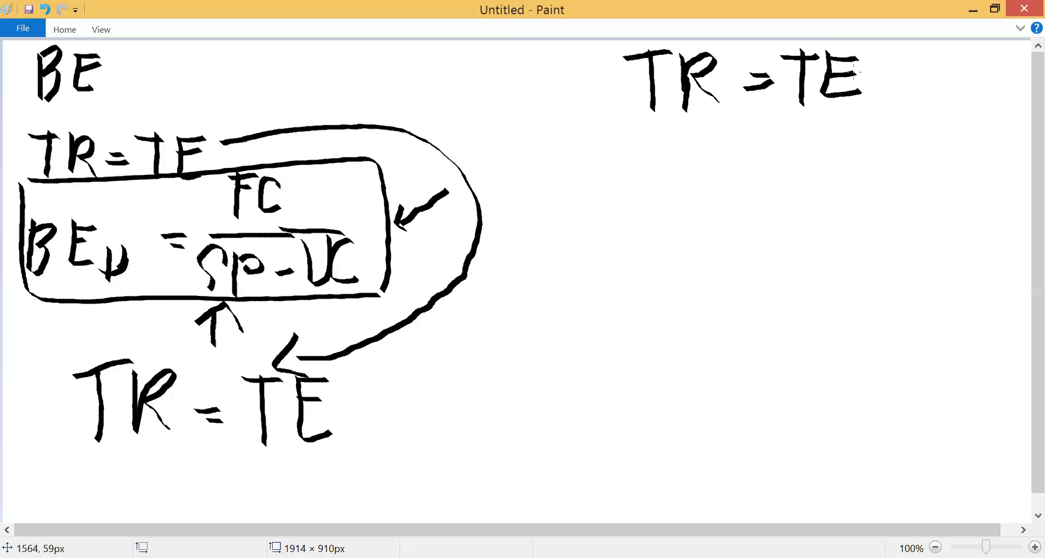
mouse_move(636, 88)
mouse_down()
mouse_move(182, 72)
mouse_move(212, 94)
mouse_up()
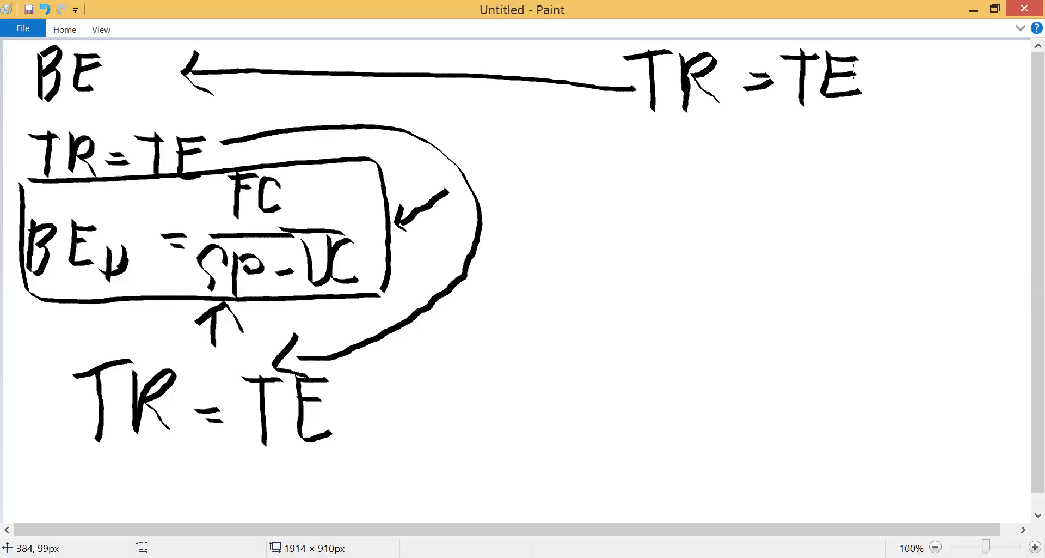
- Handwrite SP * u = FC + UC below the upper-right TR = TE
mouse_move(555, 125)
mouse_down()
mouse_move(526, 134)
mouse_move(545, 166)
mouse_move(570, 174)
mouse_move(587, 127)
mouse_move(567, 145)
mouse_move(624, 163)
mouse_up()
mouse_move(610, 130)
mouse_down()
mouse_move(609, 164)
mouse_move(618, 147)
mouse_move(643, 152)
mouse_up()
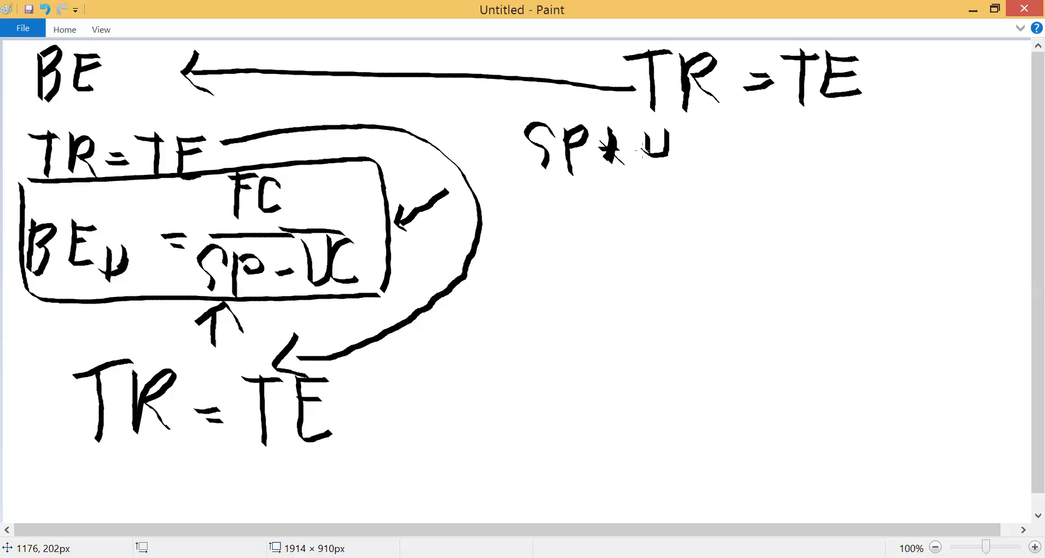
mouse_move(701, 141)
mouse_down()
mouse_move(721, 142)
mouse_move(716, 150)
mouse_up()
drag(750, 123, 751, 163)
mouse_move(744, 121)
mouse_down()
mouse_move(766, 124)
mouse_move(775, 157)
mouse_move(783, 154)
mouse_up()
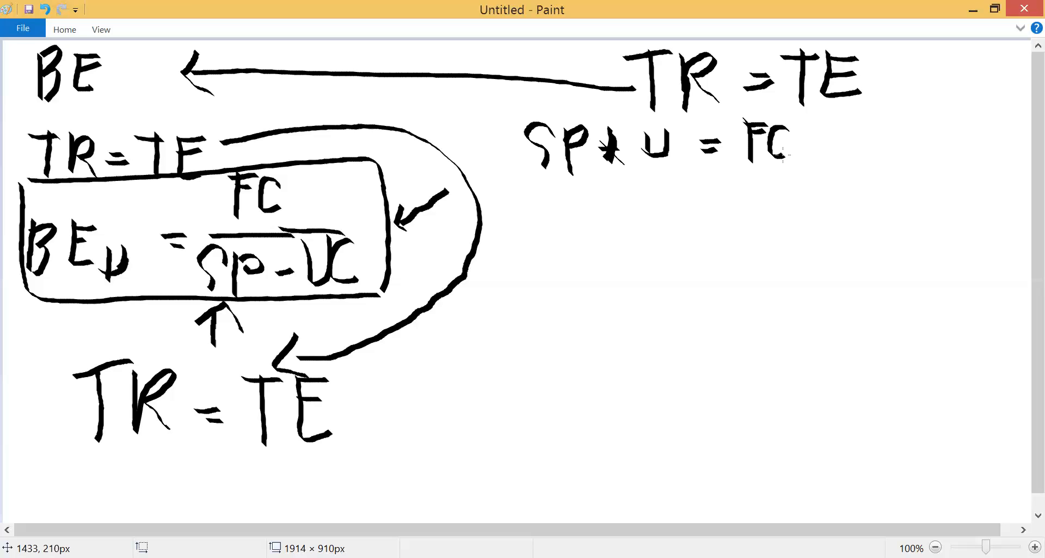
mouse_move(804, 125)
mouse_down()
mouse_move(804, 157)
mouse_move(814, 140)
mouse_move(835, 148)
mouse_move(836, 165)
mouse_up()
mouse_move(849, 124)
mouse_down()
mouse_move(849, 157)
mouse_move(837, 164)
mouse_move(874, 150)
mouse_up()
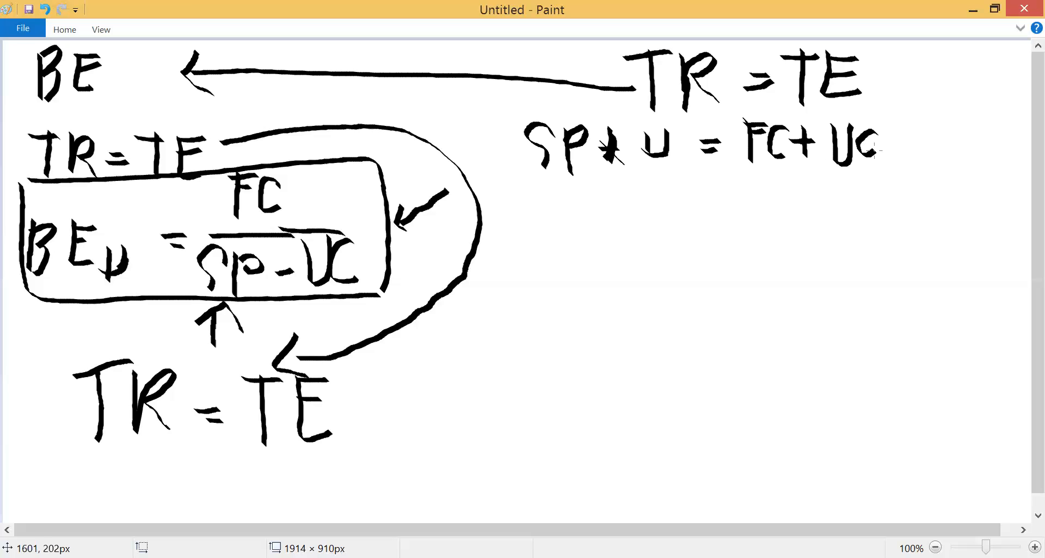
- Extend the equation's last term to (UC * u) in parentheses, then underline it and label it VC
drag(830, 119, 840, 179)
drag(899, 126, 908, 154)
drag(902, 139, 895, 152)
drag(903, 119, 892, 146)
mouse_move(883, 138)
mouse_down()
mouse_move(936, 149)
mouse_move(934, 137)
mouse_up()
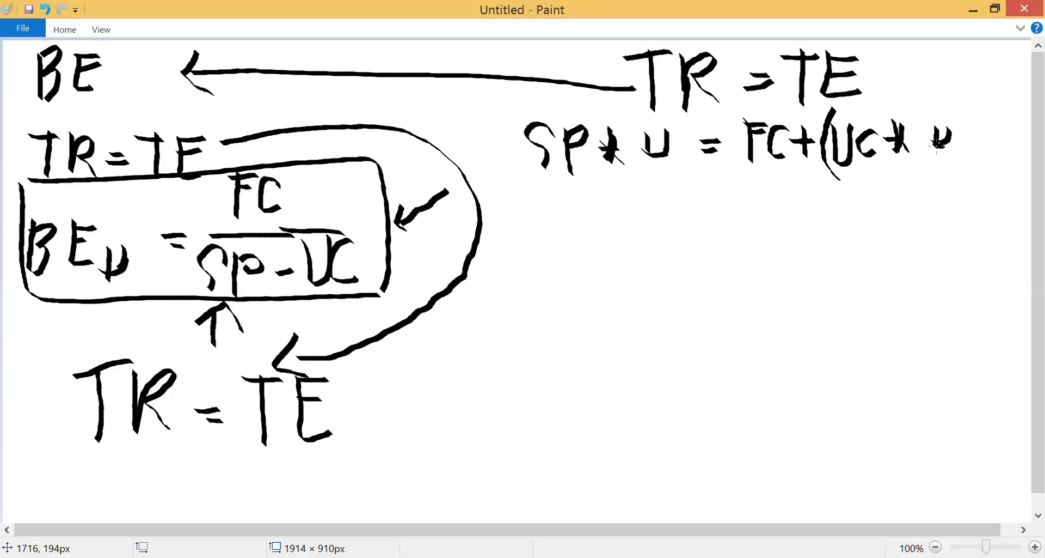
mouse_move(963, 106)
mouse_down()
mouse_move(975, 159)
mouse_move(947, 178)
mouse_up()
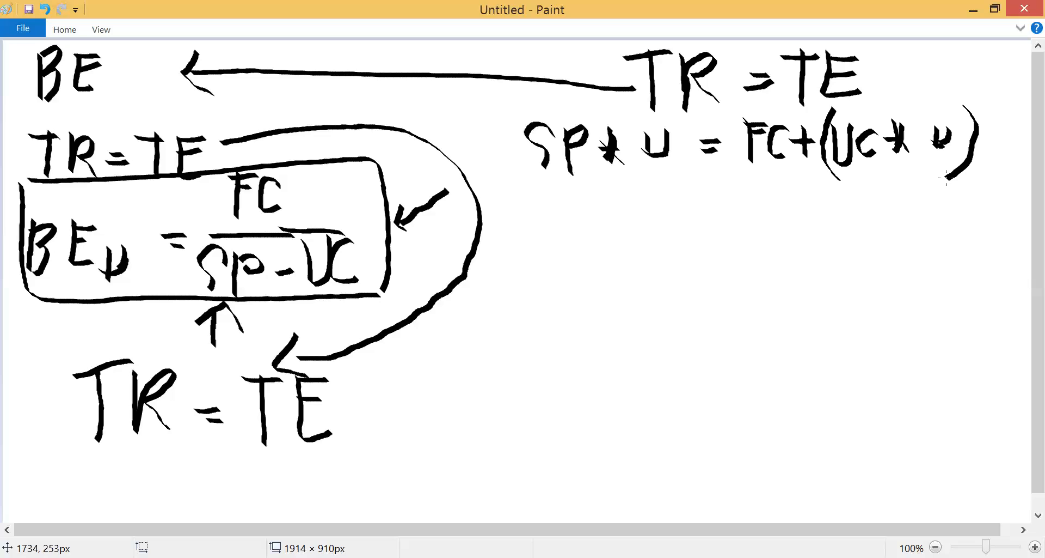
drag(831, 171, 945, 171)
mouse_move(869, 180)
mouse_down()
mouse_move(873, 194)
mouse_move(893, 187)
mouse_move(902, 206)
mouse_move(919, 210)
mouse_up()
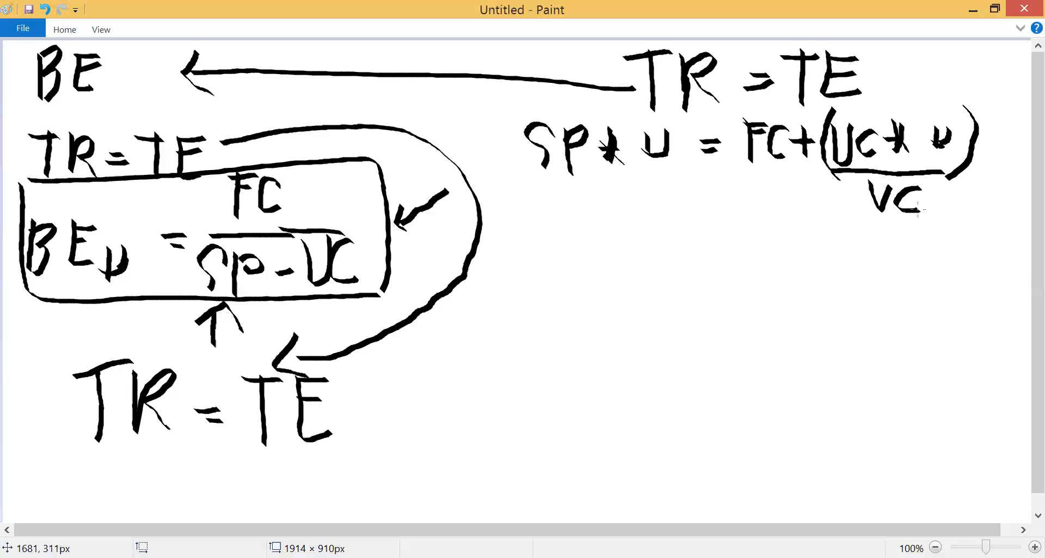
- Handwrite (SP * u) followed by a minus sign below the SP * u = FC + (UC * u) equation
mouse_move(531, 224)
mouse_down()
mouse_move(508, 243)
mouse_move(507, 265)
mouse_move(533, 263)
mouse_move(538, 235)
mouse_move(567, 260)
mouse_move(572, 240)
mouse_move(598, 252)
mouse_up()
mouse_move(613, 223)
mouse_down()
mouse_move(611, 251)
mouse_move(602, 245)
mouse_up()
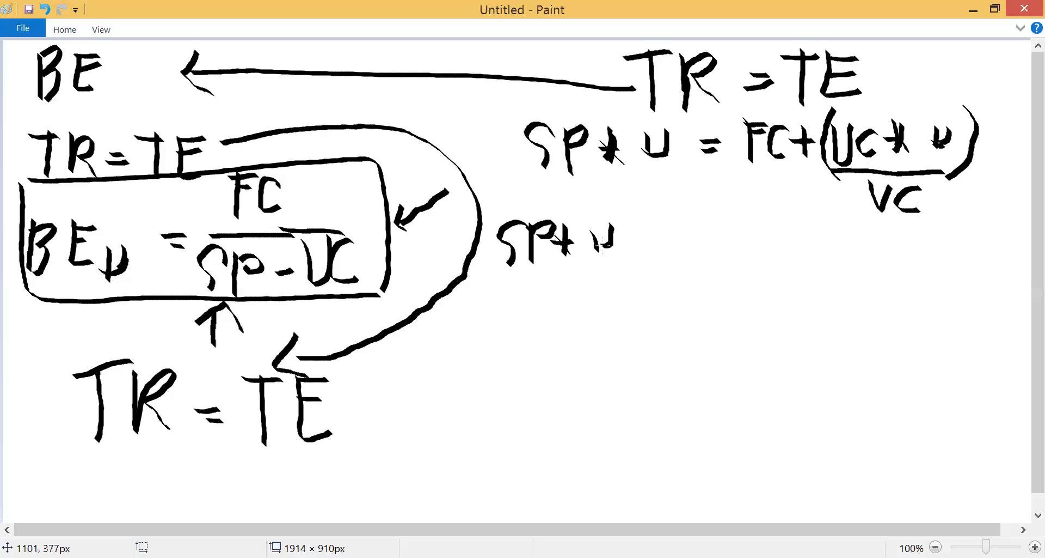
drag(602, 245, 609, 241)
mouse_move(506, 202)
mouse_down()
mouse_move(497, 260)
mouse_move(508, 270)
mouse_up()
mouse_move(627, 206)
mouse_down()
mouse_move(624, 272)
mouse_move(680, 248)
mouse_up()
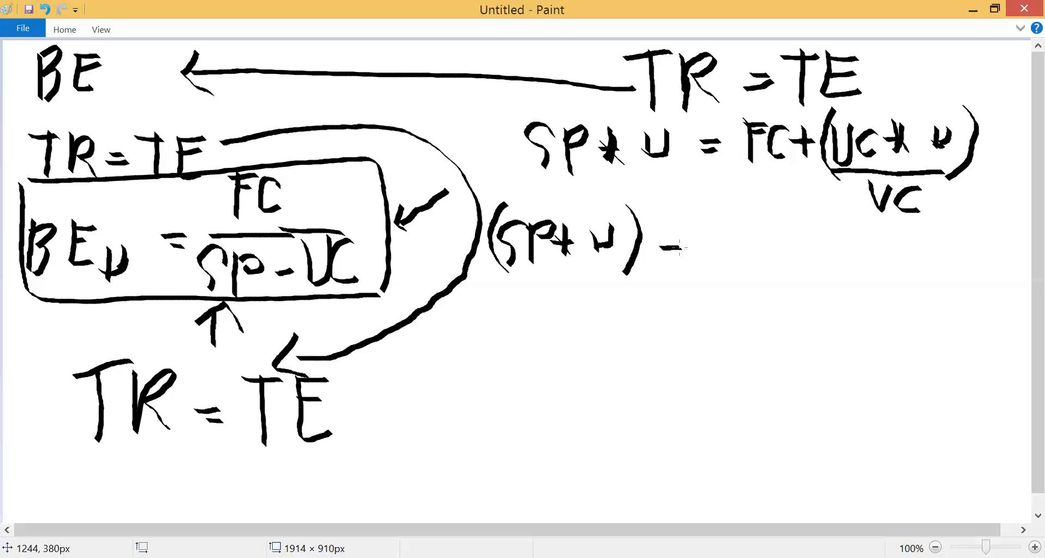
- Complete the rearranged equation by handwriting (UC * u) = FC after the minus sign
drag(703, 246, 702, 272)
mouse_move(722, 218)
mouse_down()
mouse_move(727, 233)
mouse_move(705, 245)
mouse_move(742, 239)
mouse_move(750, 270)
mouse_up()
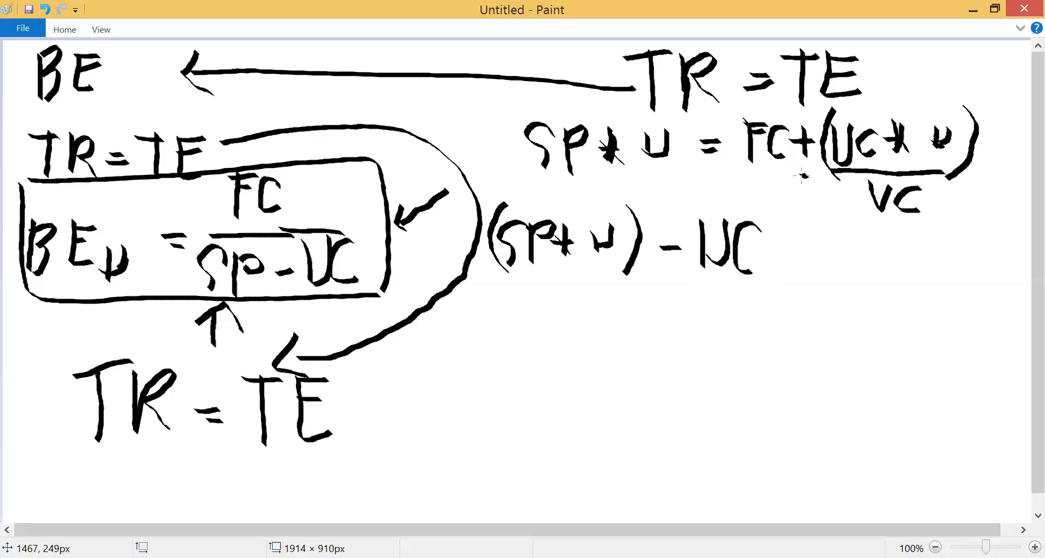
mouse_move(782, 229)
mouse_down()
mouse_move(786, 256)
mouse_move(822, 255)
mouse_up()
drag(703, 203, 705, 285)
drag(836, 207, 836, 286)
drag(907, 242, 909, 245)
drag(885, 257, 904, 254)
drag(963, 210, 957, 256)
mouse_move(967, 220)
mouse_down()
mouse_move(988, 218)
mouse_move(988, 231)
mouse_move(1014, 250)
mouse_up()
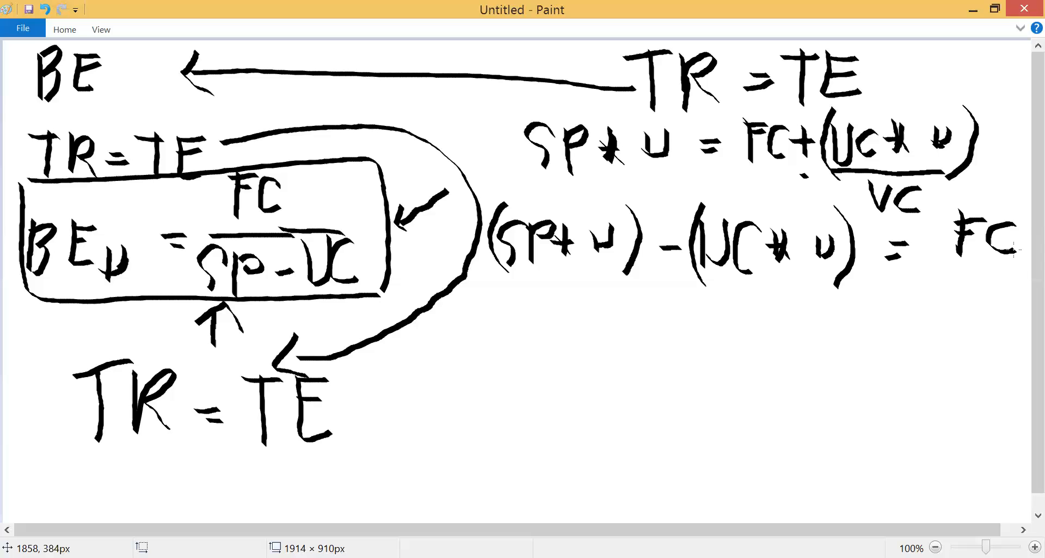
- Underline both u factors in the rearranged equation and handwrite the factored form SP - UC (u) beneath it
drag(565, 274, 599, 271)
drag(774, 281, 812, 284)
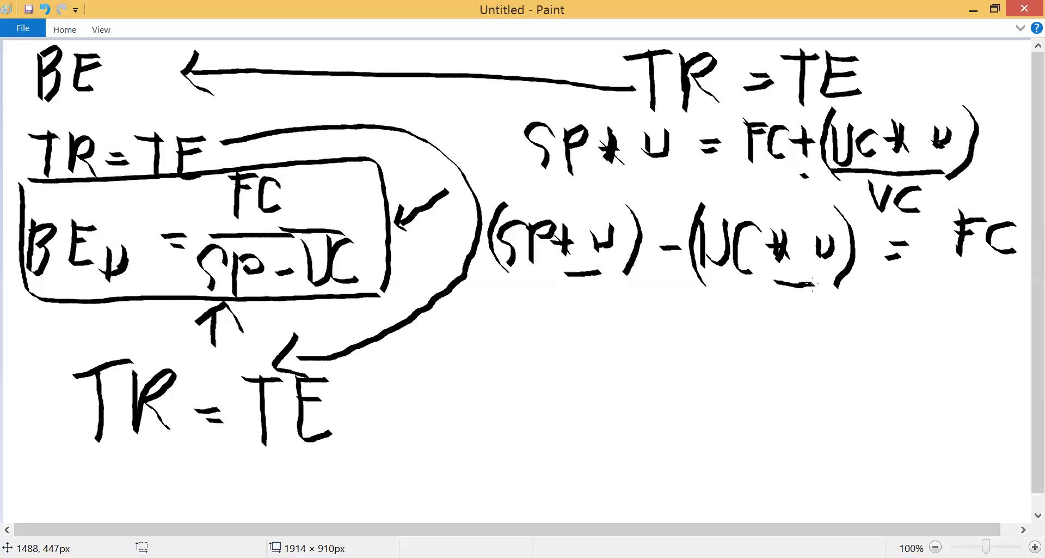
mouse_move(544, 333)
mouse_down()
mouse_move(515, 335)
mouse_move(523, 363)
mouse_up()
mouse_move(548, 315)
mouse_down()
mouse_move(555, 365)
mouse_move(555, 336)
mouse_move(588, 340)
mouse_move(608, 360)
mouse_move(624, 313)
mouse_move(659, 351)
mouse_up()
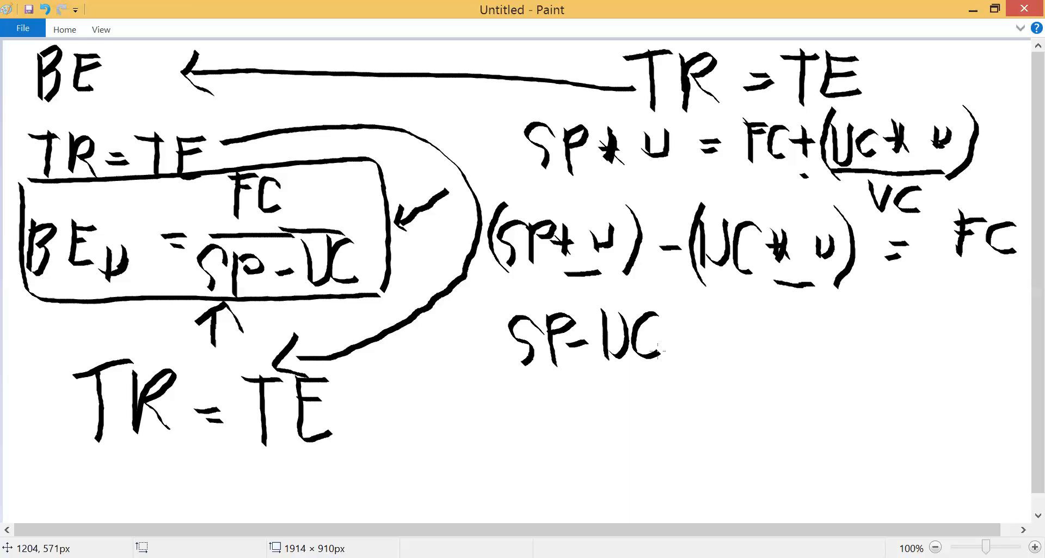
mouse_move(692, 297)
mouse_down()
mouse_move(680, 357)
mouse_move(693, 375)
mouse_up()
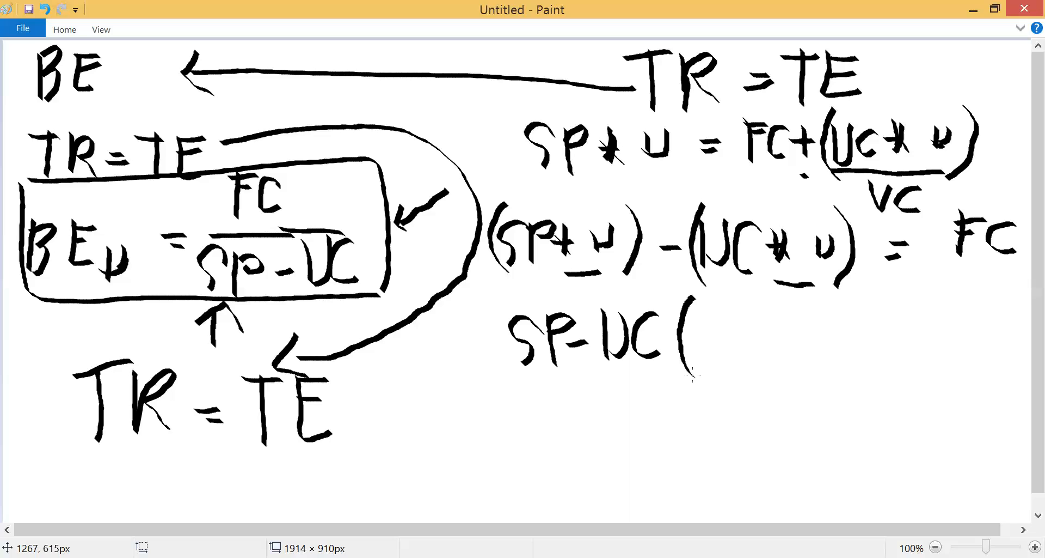
mouse_move(707, 315)
mouse_down()
mouse_move(708, 335)
mouse_move(718, 317)
mouse_move(741, 360)
mouse_up()
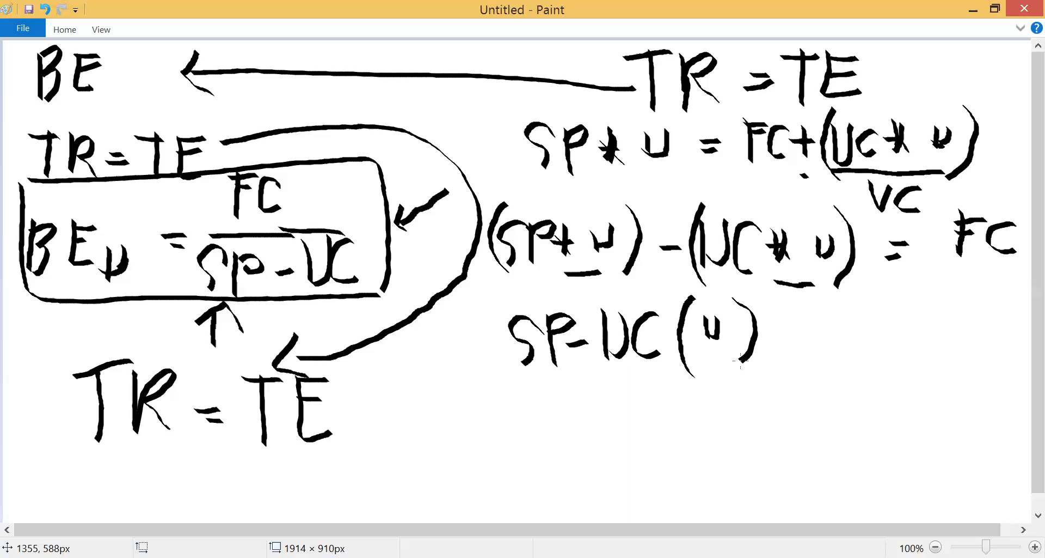
- Draw strokes above the factored SP - UC and handwrite = FC after the factored expression
drag(534, 311, 683, 279)
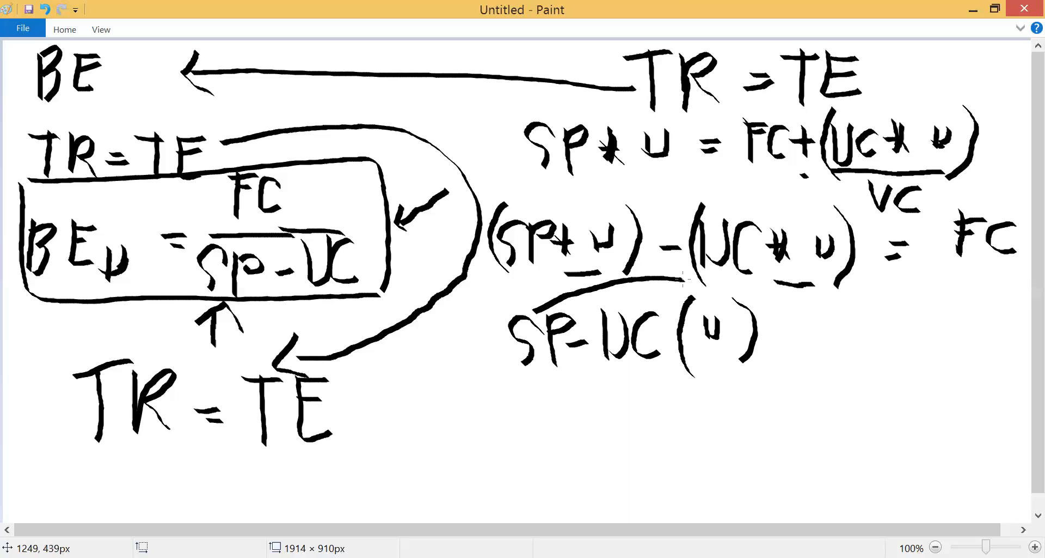
drag(632, 304, 691, 307)
drag(791, 325, 818, 322)
drag(792, 333, 819, 331)
drag(861, 299, 865, 348)
mouse_move(852, 298)
mouse_down()
mouse_move(878, 294)
mouse_move(879, 307)
mouse_up()
mouse_move(906, 293)
mouse_down()
mouse_move(921, 295)
mouse_move(916, 327)
mouse_up()
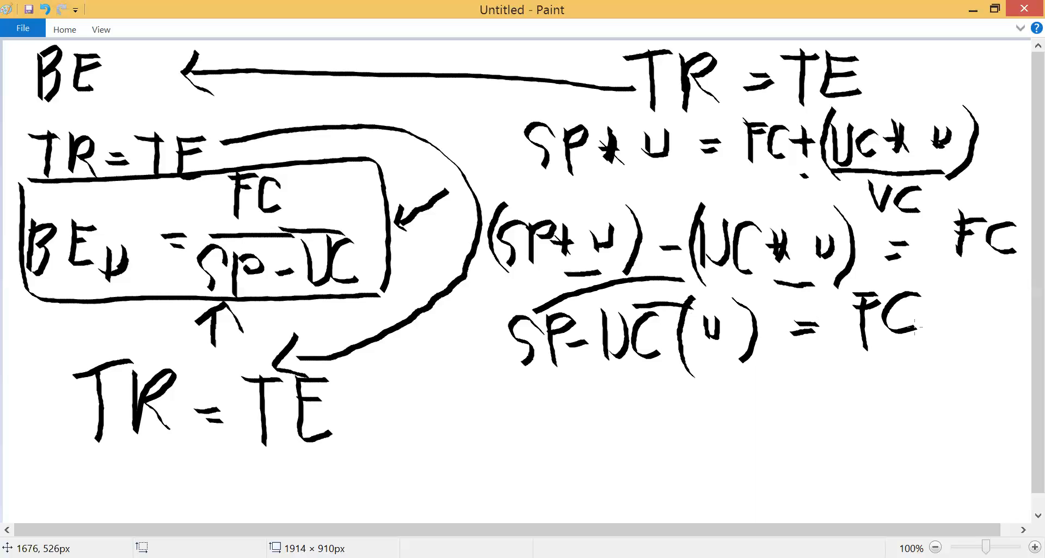
- Divide the left side by SP - UC with a fraction line, then strike out SP - UC above and below it
drag(510, 384, 767, 376)
mouse_move(566, 391)
mouse_down()
mouse_move(553, 427)
mouse_move(571, 431)
mouse_move(582, 407)
mouse_move(637, 428)
mouse_up()
drag(658, 388, 655, 428)
mouse_move(690, 391)
mouse_down()
mouse_move(668, 412)
mouse_move(695, 424)
mouse_up()
drag(523, 373, 666, 303)
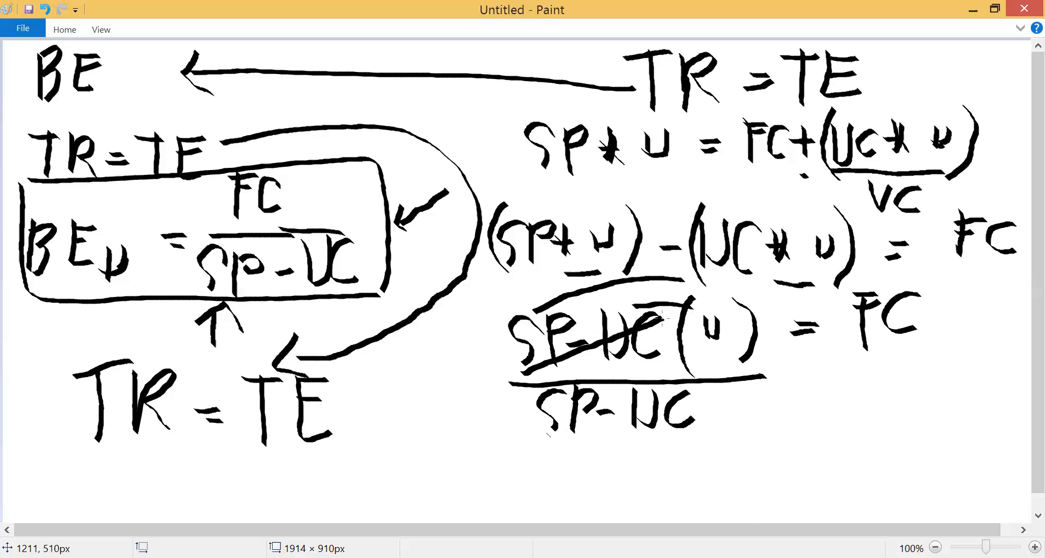
drag(547, 434, 695, 388)
- Draw a fraction line under the equation's final FC and handwrite SP - UC as its denominator
drag(819, 357, 948, 353)
mouse_move(853, 368)
mouse_down()
mouse_move(825, 379)
mouse_move(836, 412)
mouse_up()
mouse_move(858, 370)
mouse_down()
mouse_move(859, 408)
mouse_move(860, 391)
mouse_move(922, 387)
mouse_move(935, 406)
mouse_up()
mouse_move(956, 362)
mouse_down()
mouse_move(955, 393)
mouse_move(938, 407)
mouse_up()
drag(990, 359, 984, 396)
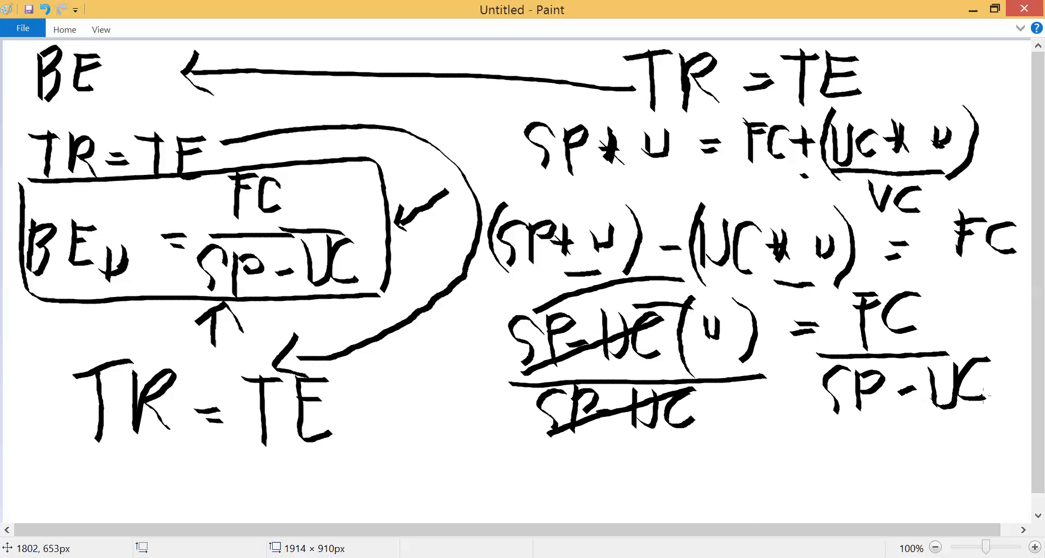
- Handwrite BEP u beneath the struck-out left side of the equation
mouse_move(644, 456)
mouse_down()
mouse_move(652, 484)
mouse_move(670, 480)
mouse_up()
drag(541, 448, 548, 501)
mouse_move(544, 451)
mouse_down()
mouse_move(558, 475)
mouse_move(550, 506)
mouse_up()
mouse_move(583, 450)
mouse_down()
mouse_move(611, 490)
mouse_move(602, 448)
mouse_up()
mouse_move(586, 469)
mouse_down()
mouse_move(598, 465)
mouse_move(611, 498)
mouse_up()
mouse_move(601, 448)
mouse_down()
mouse_move(629, 446)
mouse_move(612, 465)
mouse_up()
- Complete the final break-even formula by handwriting = FC over SP - UC after BEP u
mouse_move(737, 465)
mouse_down()
mouse_move(761, 467)
mouse_move(753, 483)
mouse_up()
drag(801, 416, 805, 470)
mouse_move(797, 420)
mouse_down()
mouse_move(823, 418)
mouse_move(817, 434)
mouse_move(849, 460)
mouse_up()
drag(767, 485, 882, 464)
mouse_move(829, 480)
mouse_down()
mouse_move(823, 520)
mouse_move(845, 515)
mouse_up()
mouse_move(842, 478)
mouse_down()
mouse_move(868, 486)
mouse_move(847, 501)
mouse_up()
mouse_move(883, 496)
mouse_down()
mouse_move(905, 487)
mouse_move(921, 505)
mouse_move(942, 466)
mouse_up()
mouse_move(991, 470)
mouse_down()
mouse_move(957, 477)
mouse_move(990, 504)
mouse_up()
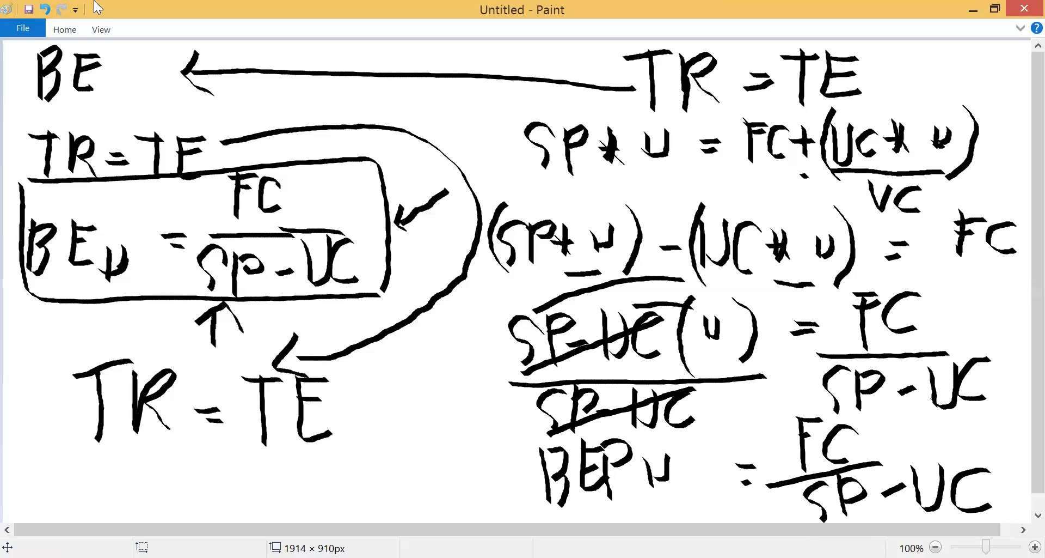
- Start a new blank canvas without saving the current drawing
click(24, 28)
click(37, 67)
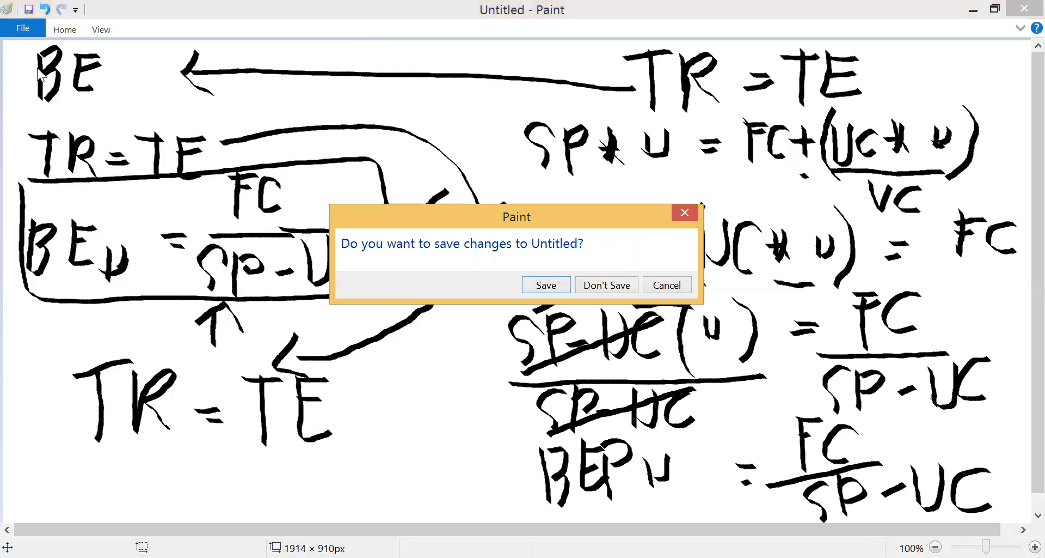
click(599, 285)
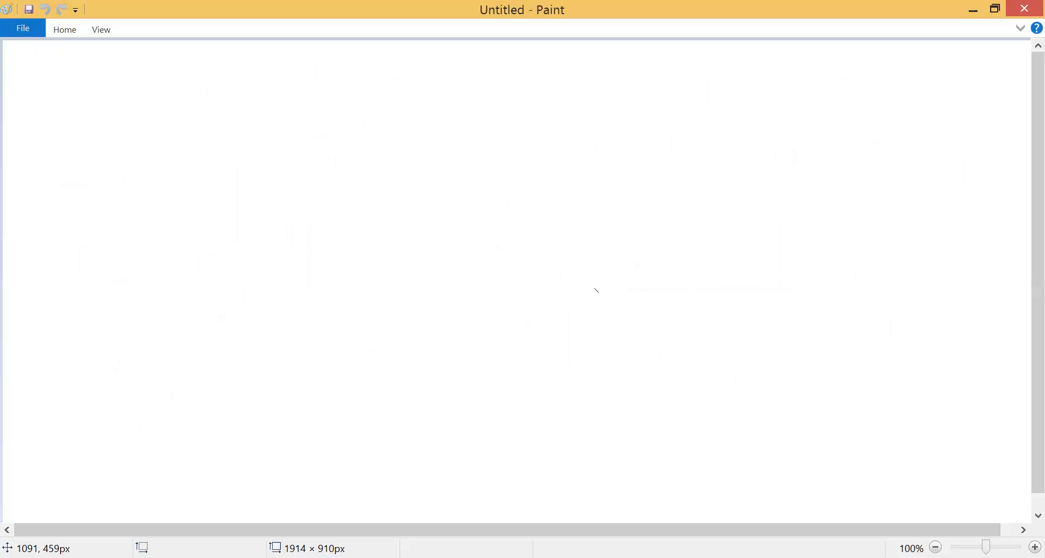
key(alt+Tab)
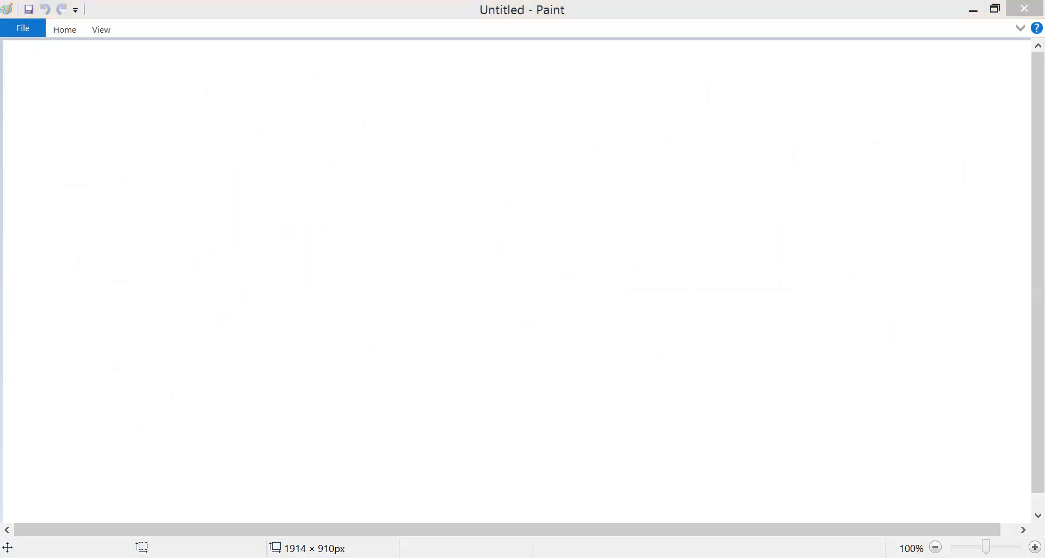
key(alt+Tab)
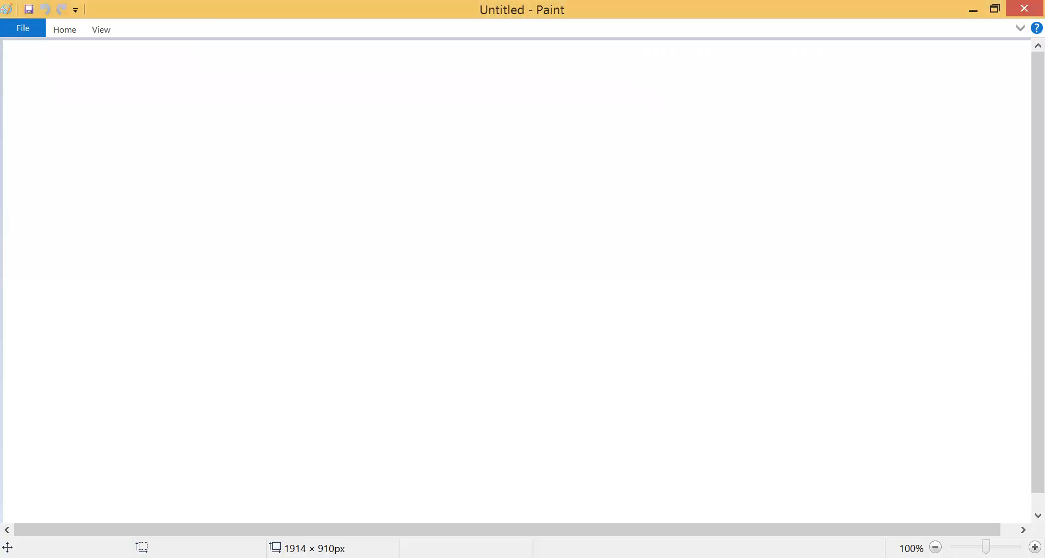
- Handwrite the heading YEMA BIZ in the canvas's upper-left area and draw a vertical dividing line near the middle
drag(55, 54, 73, 74)
drag(74, 46, 76, 96)
mouse_move(93, 52)
mouse_down()
mouse_move(92, 88)
mouse_move(114, 84)
mouse_up()
mouse_move(97, 53)
mouse_down()
mouse_move(119, 50)
mouse_move(130, 92)
mouse_up()
mouse_move(131, 52)
mouse_down()
mouse_move(136, 77)
mouse_move(162, 94)
mouse_up()
mouse_move(191, 45)
mouse_down()
mouse_move(166, 92)
mouse_move(197, 90)
mouse_up()
drag(177, 76, 195, 72)
drag(243, 42, 247, 102)
drag(282, 51, 280, 90)
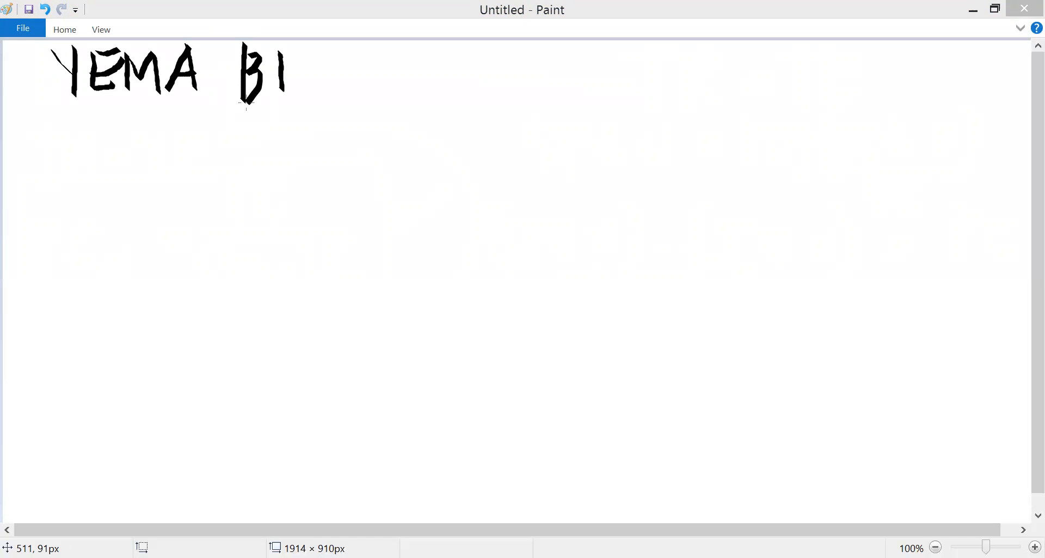
drag(298, 56, 328, 98)
drag(302, 77, 325, 76)
drag(464, 42, 467, 531)
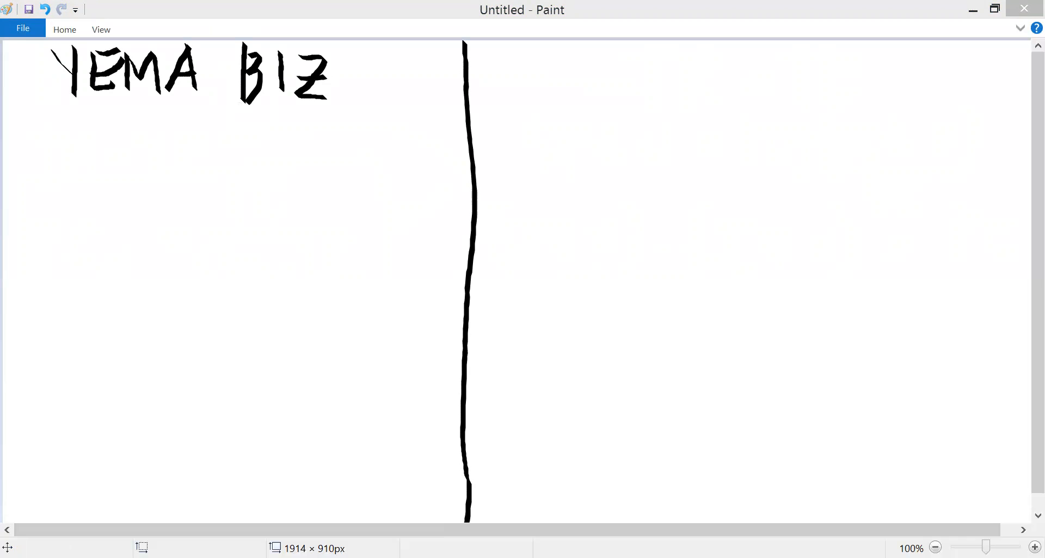
- Handwrite SP = 3.00 below the YEMA BIZ heading
mouse_move(48, 135)
mouse_down()
mouse_move(19, 139)
mouse_move(26, 176)
mouse_up()
mouse_move(53, 127)
mouse_down()
mouse_move(55, 177)
mouse_move(59, 143)
mouse_up()
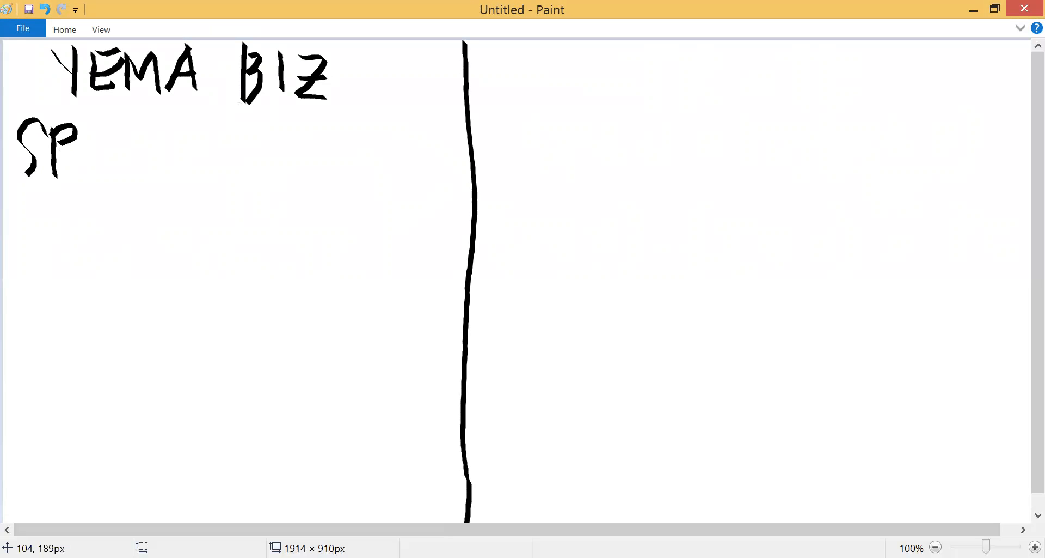
drag(112, 150, 129, 163)
drag(160, 124, 171, 164)
click(192, 153)
mouse_move(215, 128)
mouse_down()
mouse_move(204, 159)
mouse_move(216, 131)
mouse_up()
drag(239, 129, 237, 124)
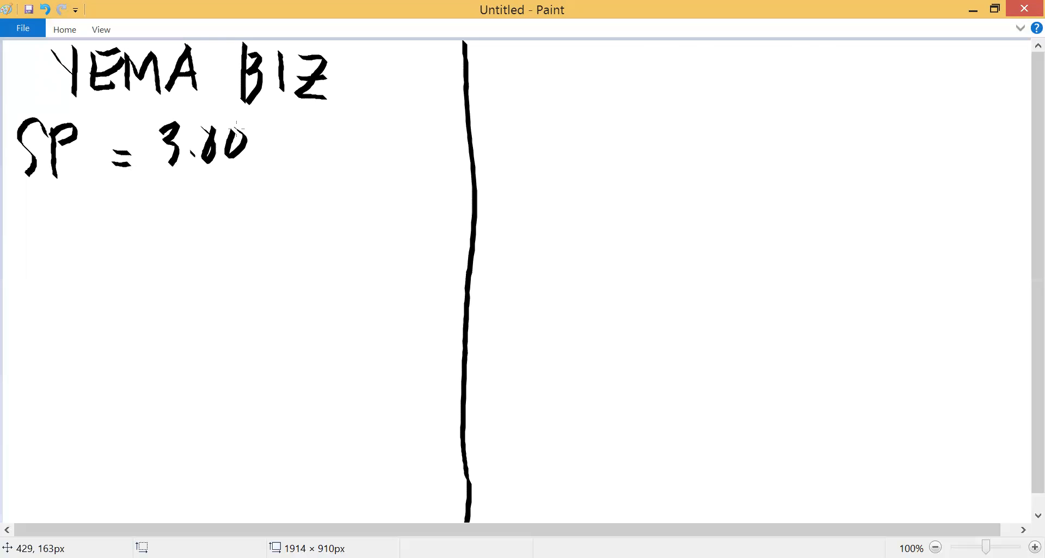
key(alt+Tab)
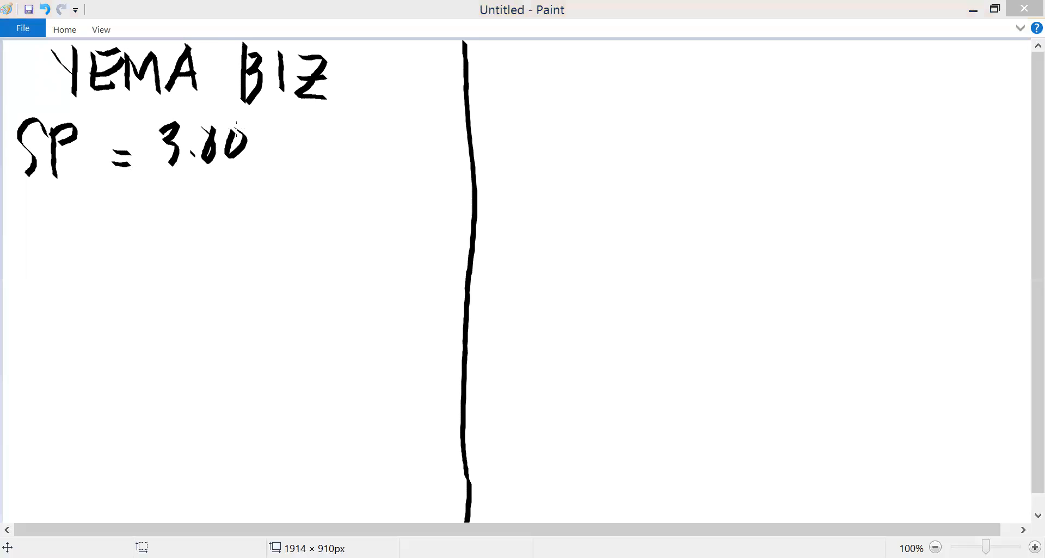
key(alt+Tab)
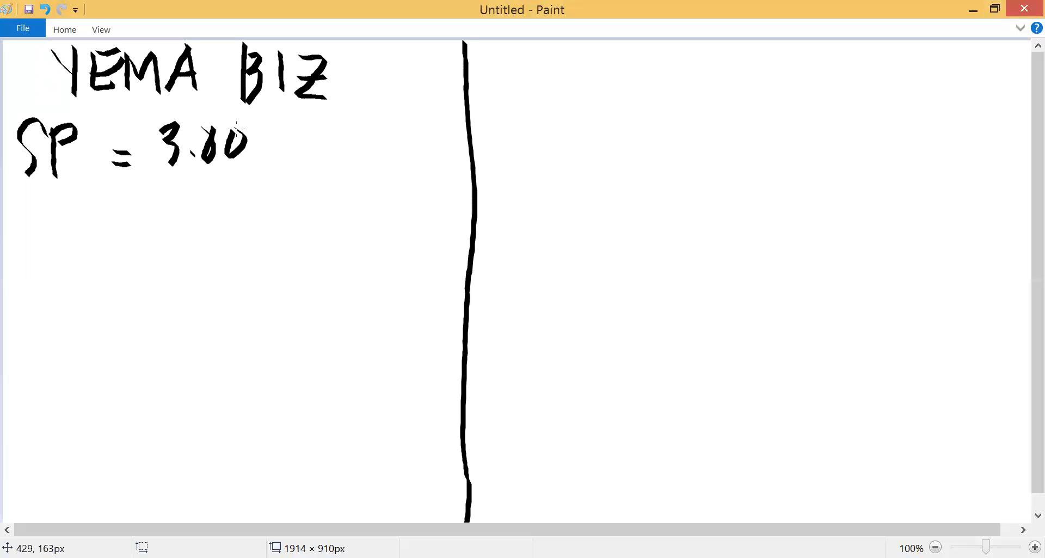
- Handwrite UC = 2.00 and FC = 500.00 on two lines below the selling price
mouse_move(26, 194)
mouse_down()
mouse_move(28, 247)
mouse_move(53, 220)
mouse_move(26, 241)
mouse_up()
mouse_move(90, 191)
mouse_down()
mouse_move(82, 240)
mouse_move(121, 208)
mouse_move(122, 225)
mouse_up()
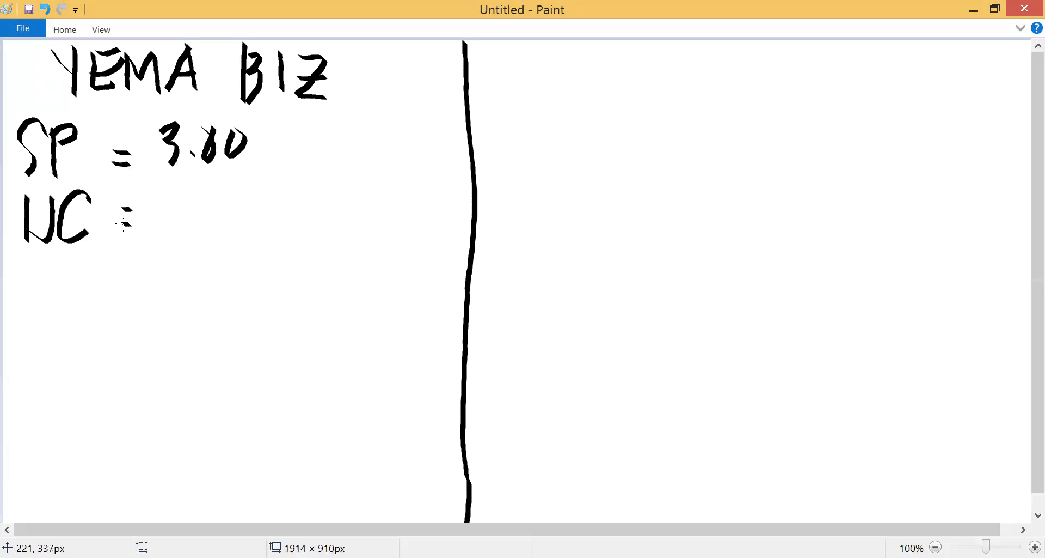
mouse_move(174, 189)
mouse_down()
mouse_move(187, 189)
mouse_move(178, 225)
mouse_up()
drag(217, 187, 245, 179)
drag(34, 262, 32, 318)
mouse_move(34, 265)
mouse_down()
mouse_move(60, 261)
mouse_move(56, 278)
mouse_up()
drag(89, 275, 74, 300)
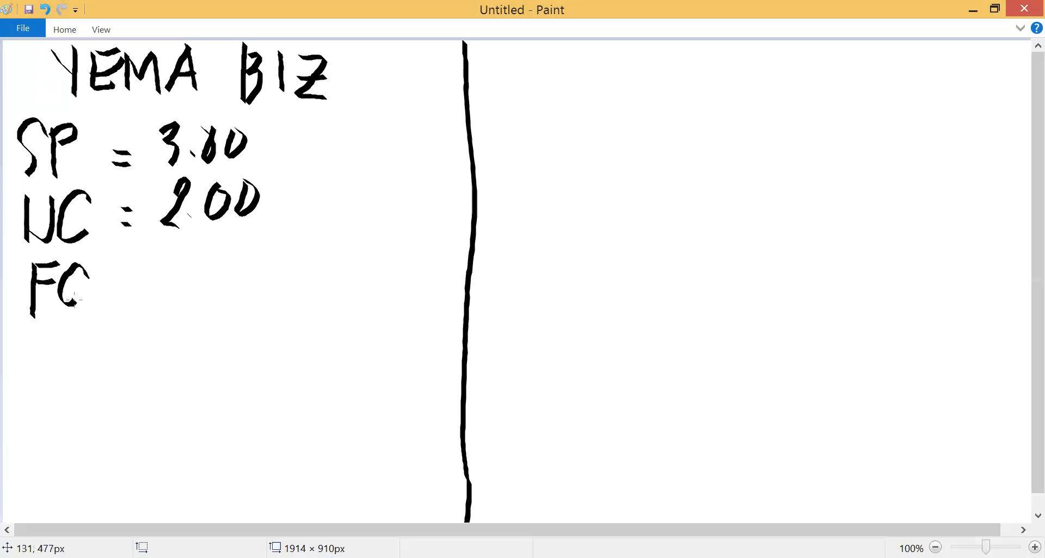
drag(125, 270, 132, 285)
drag(169, 245, 170, 294)
mouse_move(203, 255)
mouse_down()
mouse_move(218, 283)
mouse_move(275, 275)
mouse_up()
drag(294, 239, 295, 245)
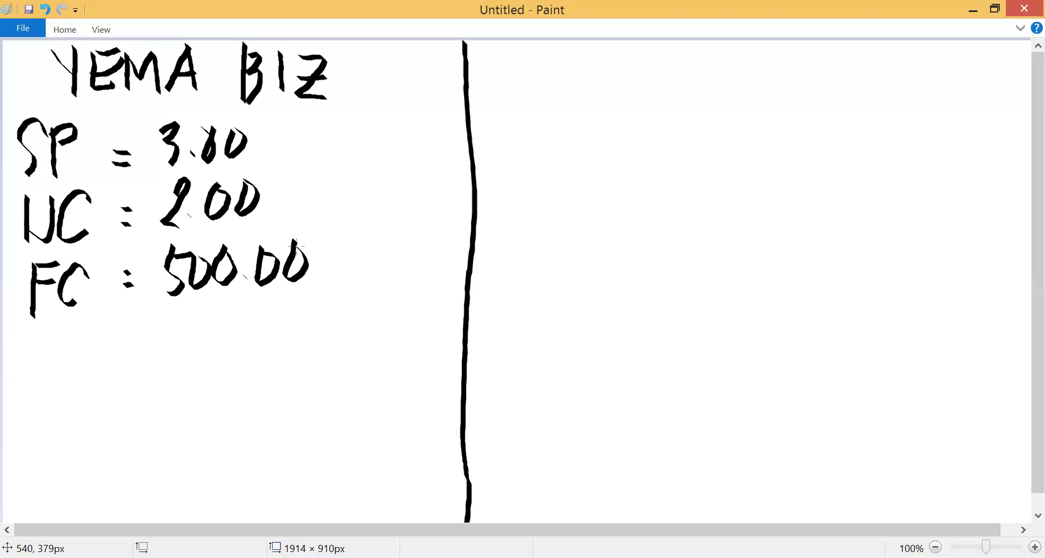
- Handwrite the formula BEPu = FC over SP - UC below the FC line
mouse_move(24, 331)
mouse_down()
mouse_move(21, 394)
mouse_move(38, 375)
mouse_move(22, 388)
mouse_up()
mouse_move(54, 331)
mouse_down()
mouse_move(66, 380)
mouse_move(76, 335)
mouse_up()
mouse_move(58, 360)
mouse_down()
mouse_move(70, 356)
mouse_move(83, 386)
mouse_up()
mouse_move(81, 341)
mouse_down()
mouse_move(93, 347)
mouse_move(77, 352)
mouse_move(109, 395)
mouse_move(120, 366)
mouse_move(175, 356)
mouse_move(180, 372)
mouse_up()
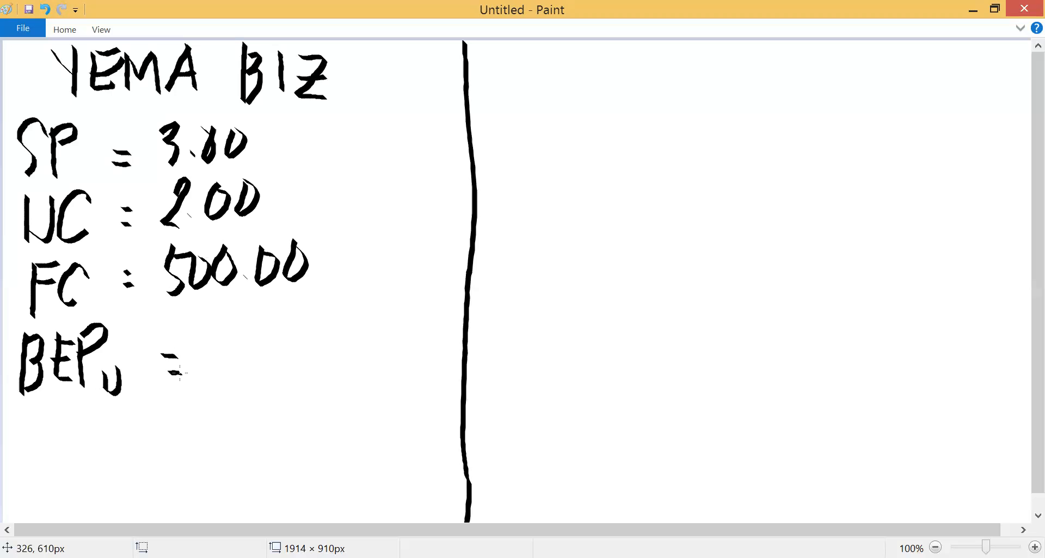
mouse_move(226, 293)
mouse_down()
mouse_move(226, 331)
mouse_move(242, 301)
mouse_move(235, 315)
mouse_move(261, 303)
mouse_move(271, 329)
mouse_up()
drag(201, 343, 304, 337)
mouse_move(232, 352)
mouse_down()
mouse_move(218, 355)
mouse_move(213, 392)
mouse_move(234, 395)
mouse_up()
mouse_move(232, 357)
mouse_down()
mouse_move(240, 376)
mouse_move(276, 379)
mouse_up()
mouse_move(293, 346)
mouse_down()
mouse_move(292, 372)
mouse_move(306, 344)
mouse_move(354, 381)
mouse_up()
- Handwrite the substituted fraction below the formula with 500 as numerator, fill in its denominator, and add an equals sign with the result
drag(163, 420, 187, 434)
mouse_move(244, 413)
mouse_down()
mouse_move(240, 433)
mouse_move(274, 407)
mouse_up()
drag(213, 444, 315, 437)
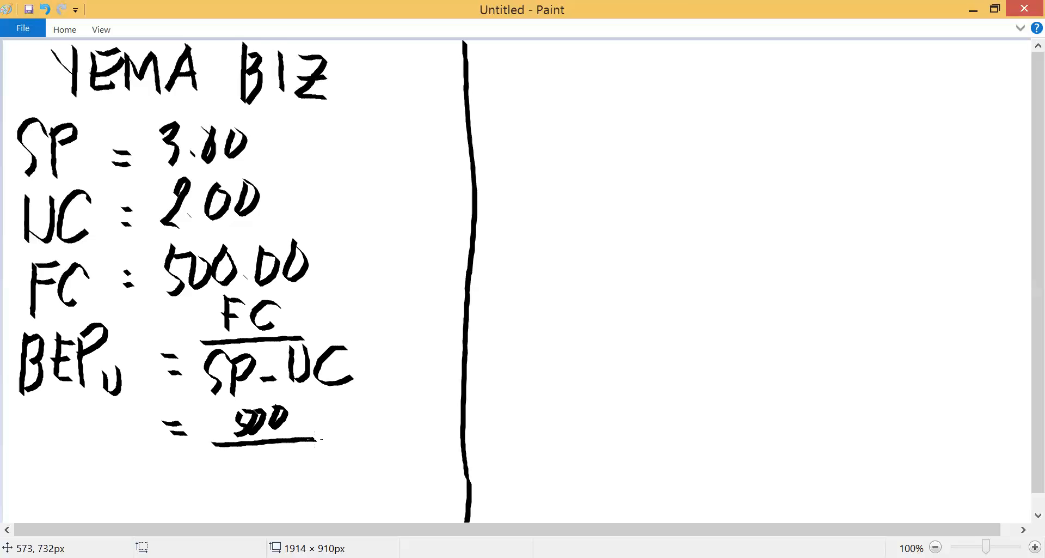
drag(262, 452, 261, 478)
drag(343, 437, 366, 434)
drag(342, 448, 368, 446)
mouse_move(380, 412)
mouse_down()
mouse_move(385, 455)
mouse_move(414, 446)
mouse_move(419, 420)
mouse_up()
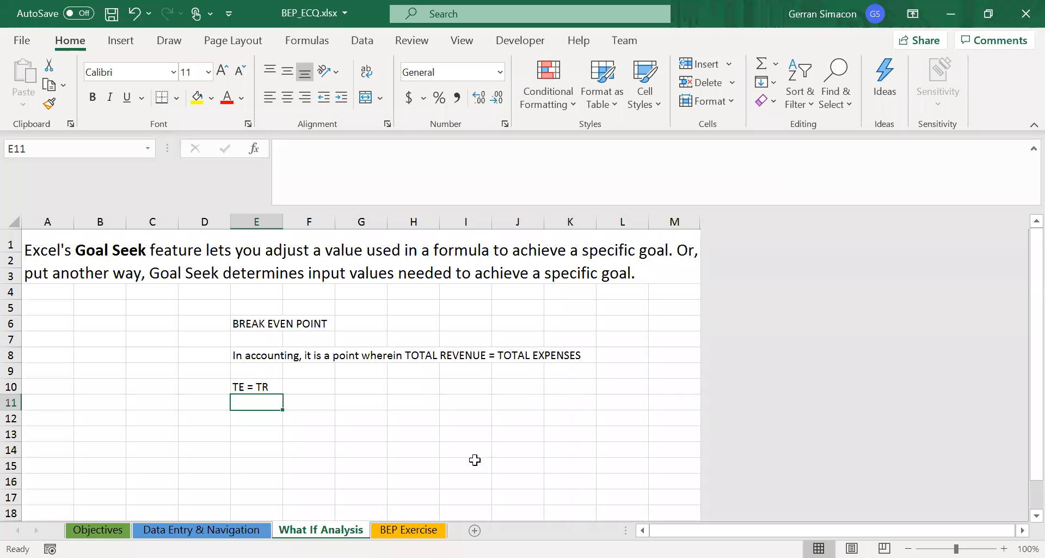
- Switch to the BEP_ECQ.xlsx workbook in Excel, open the BEP Exercise sheet and select the YEMA BIZ heading
click(409, 531)
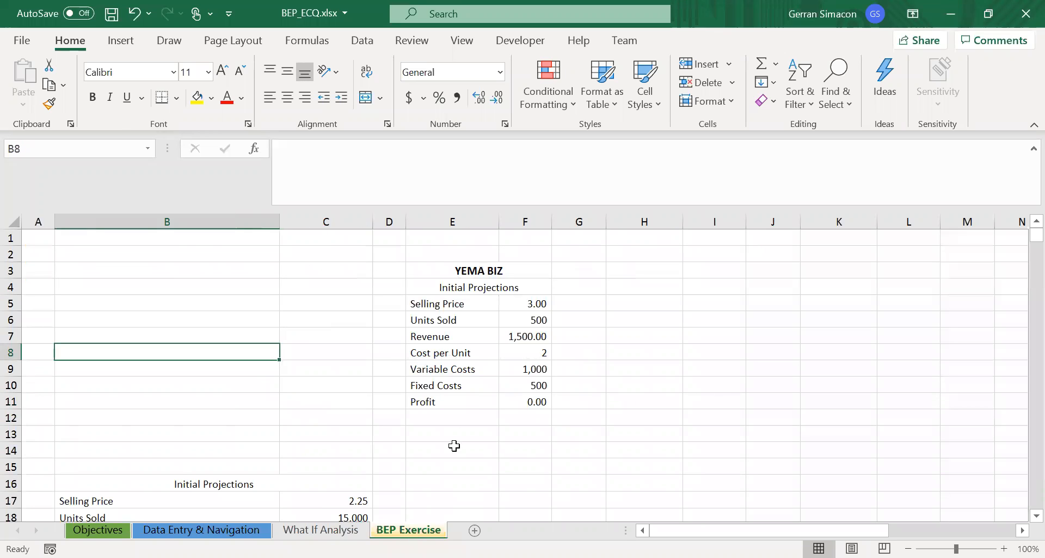
click(379, 275)
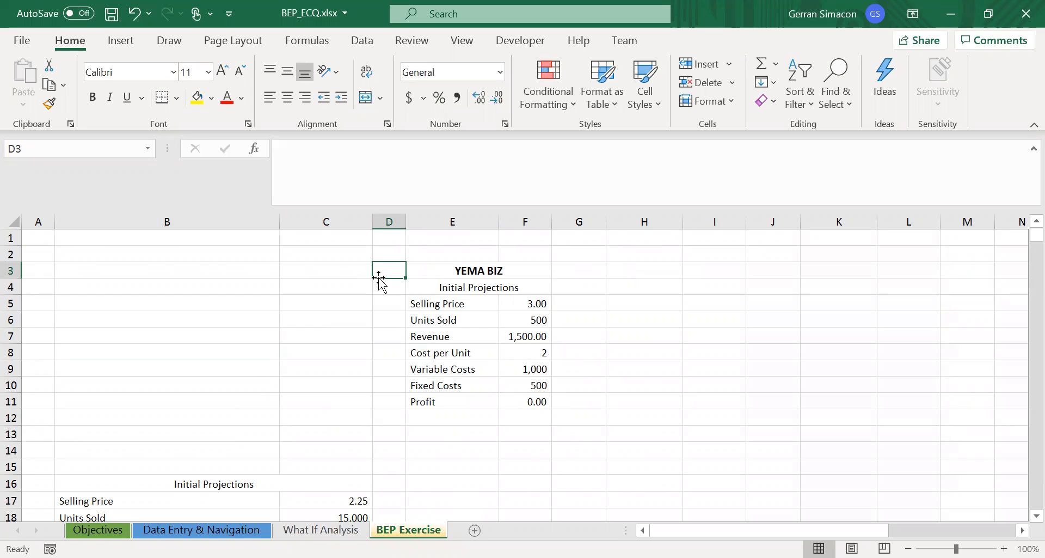
key(Right)
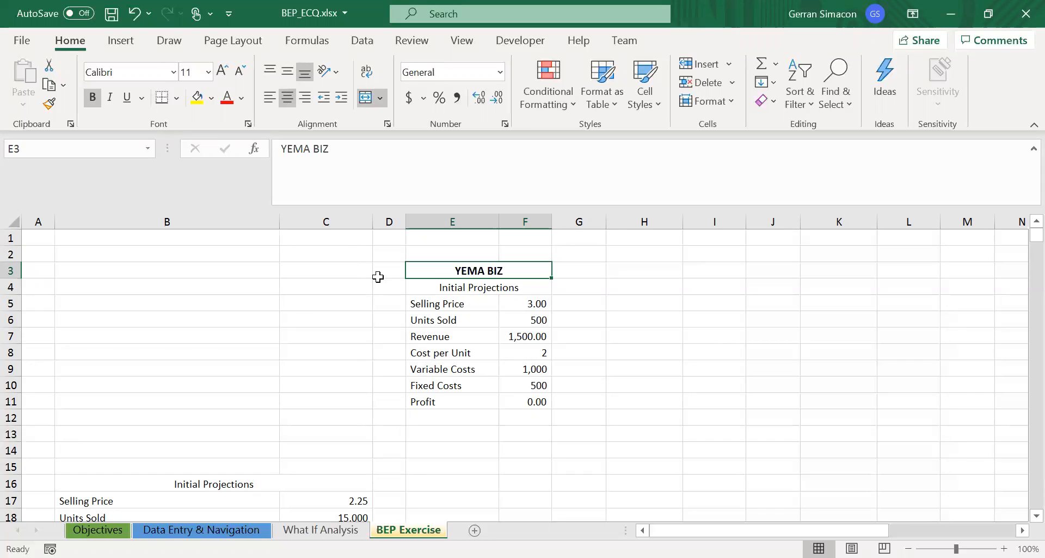
- Clear the Units Sold value in the YEMA BIZ projections
key(Up)
key(Down)
key(Down)
key(Up)
key(Down)
key(Down)
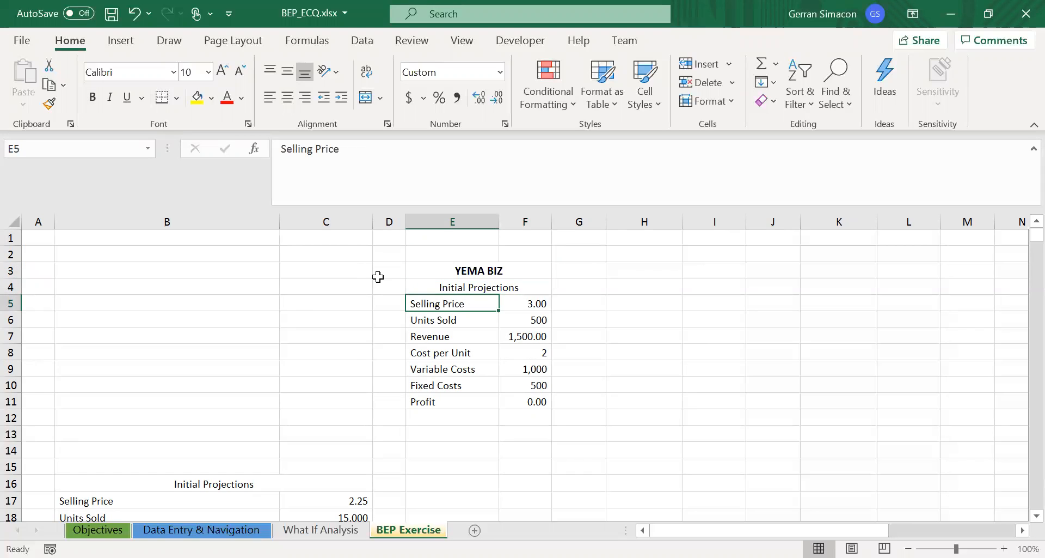
key(Right)
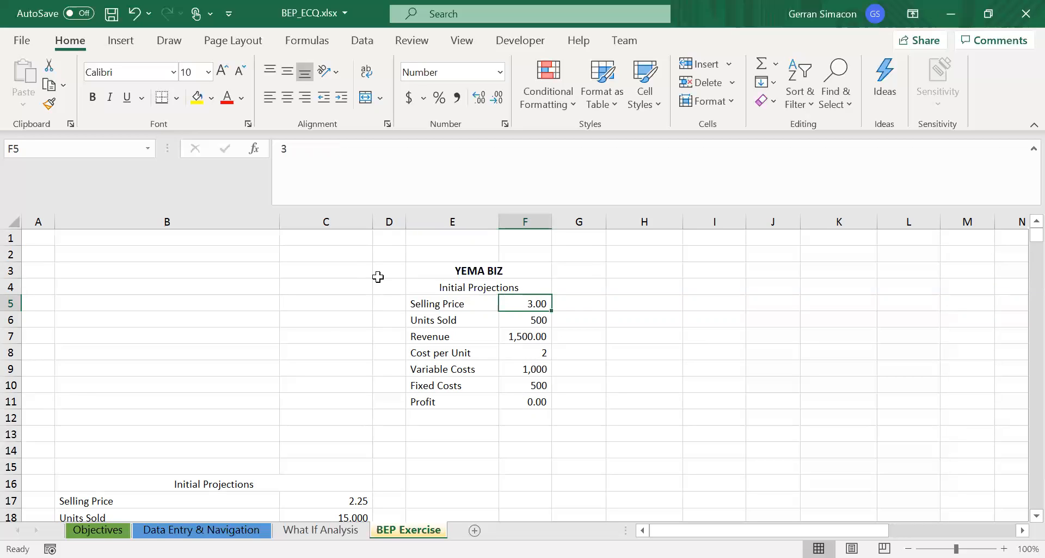
key(Down)
key(Left)
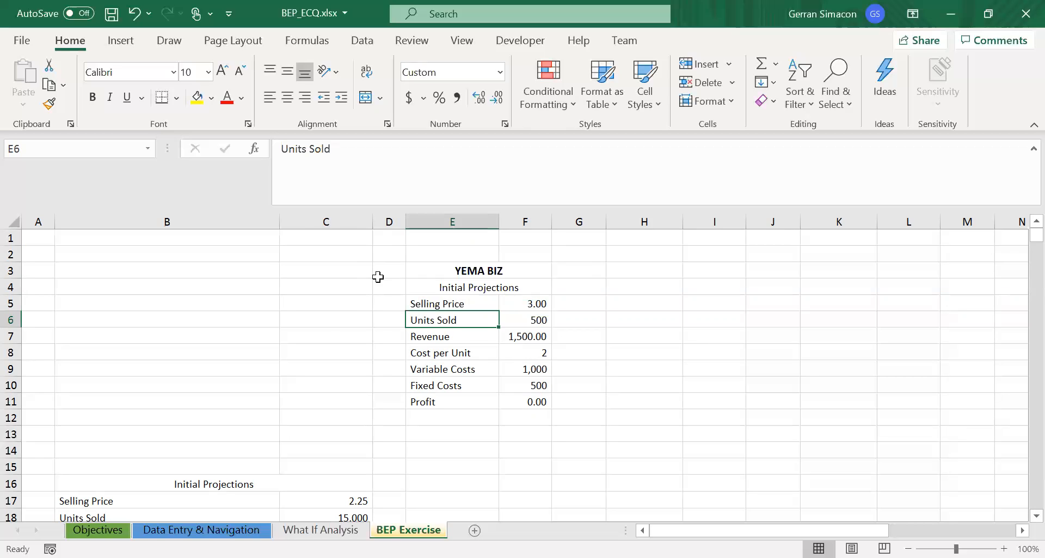
key(Right)
key(Delete)
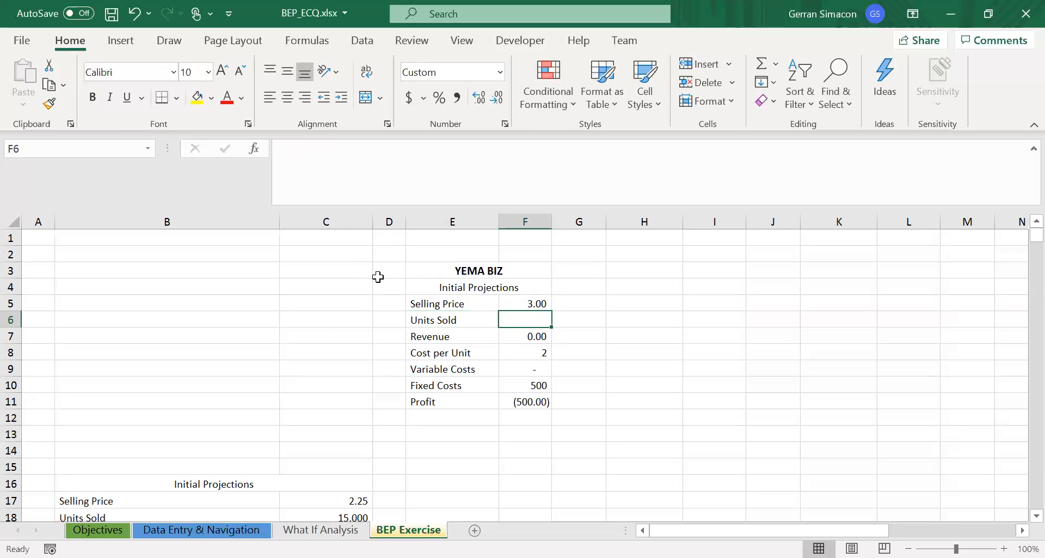
- Examine the YEMA BIZ Revenue formula together with the Units Sold cell it depends on
key(Left)
key(Down)
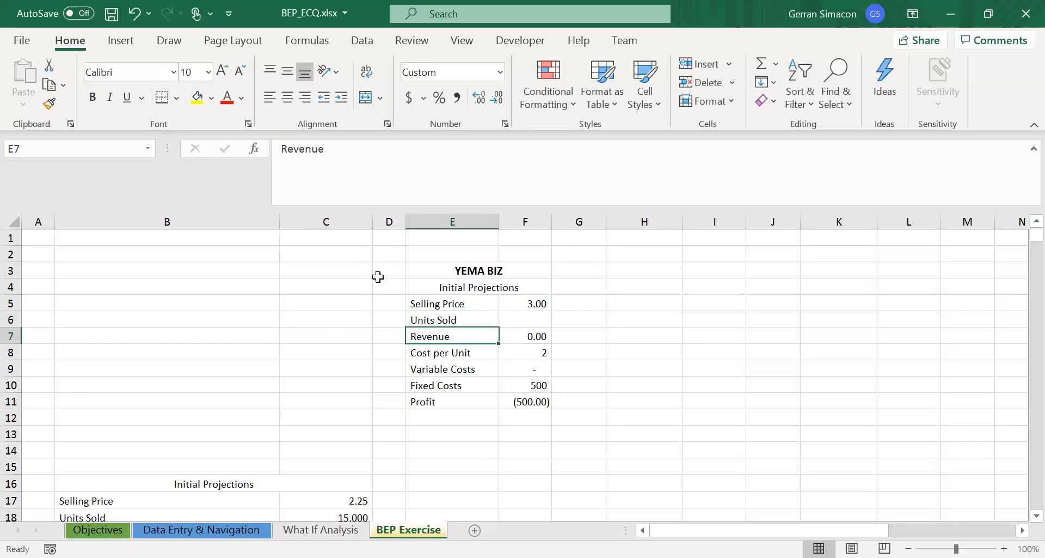
key(Right)
key(Up)
key(Up)
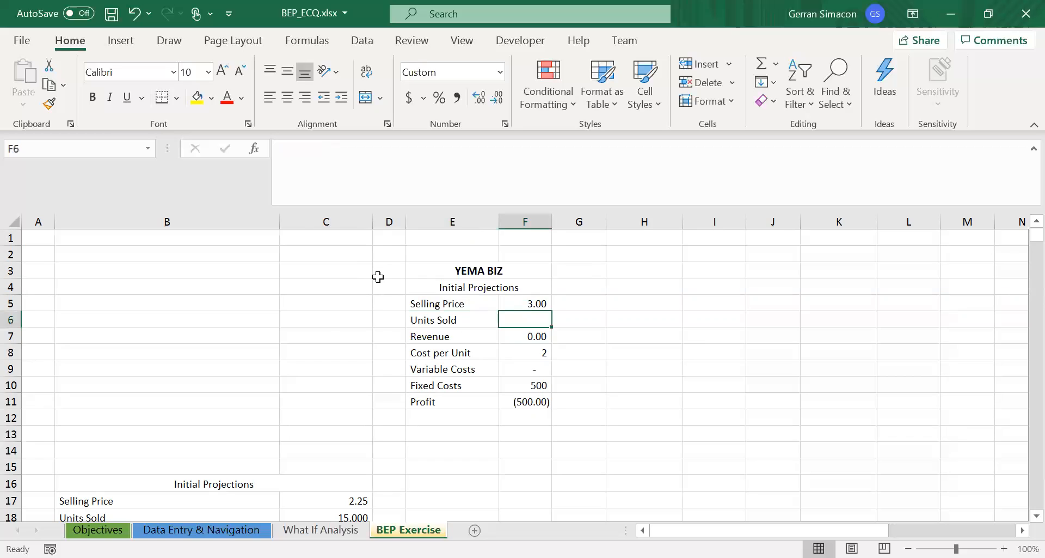
key(Down)
key(Down)
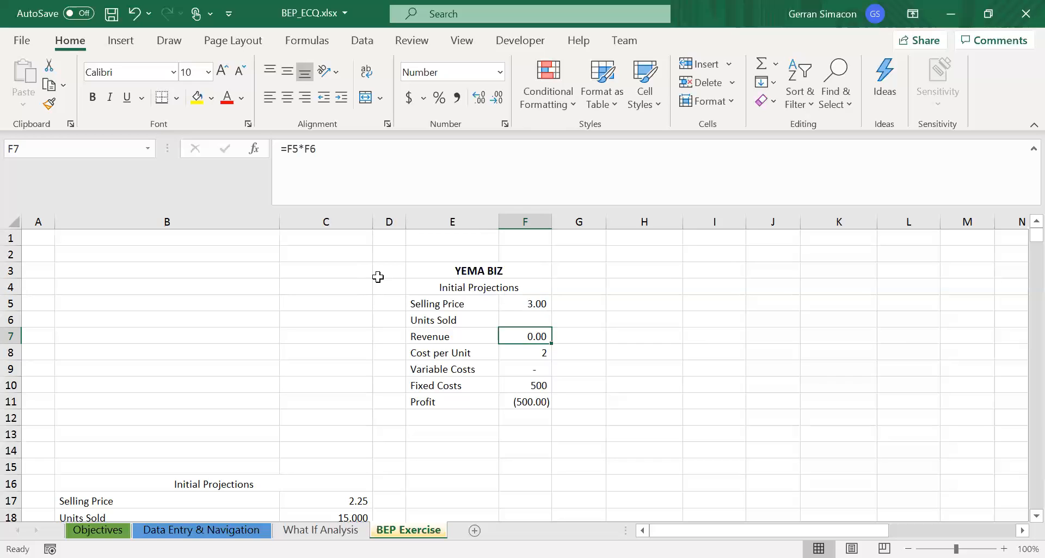
- Examine the Cost per Unit input, the Variable Costs formula with the cells it references, and the Profit formula
key(Left)
key(Down)
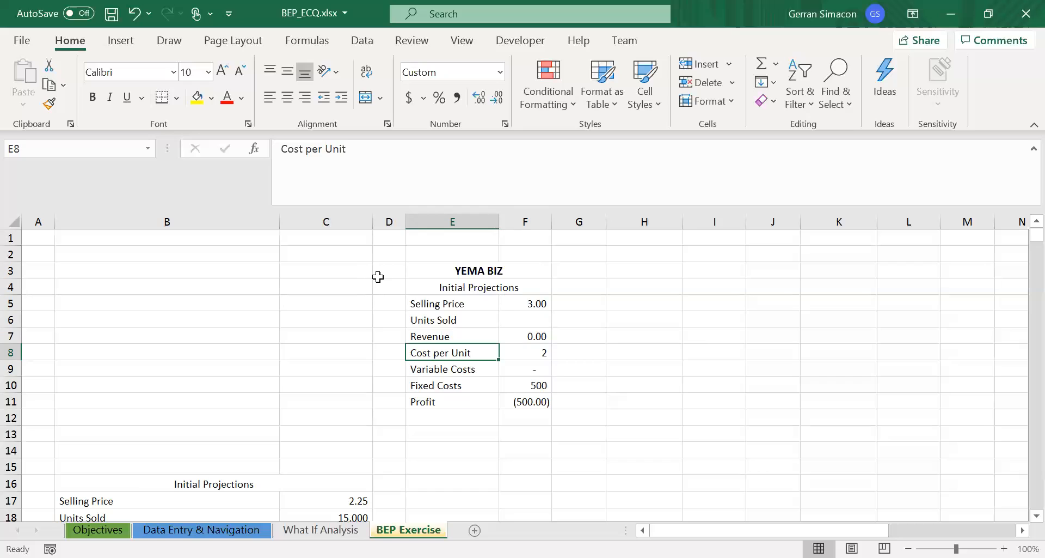
key(Right)
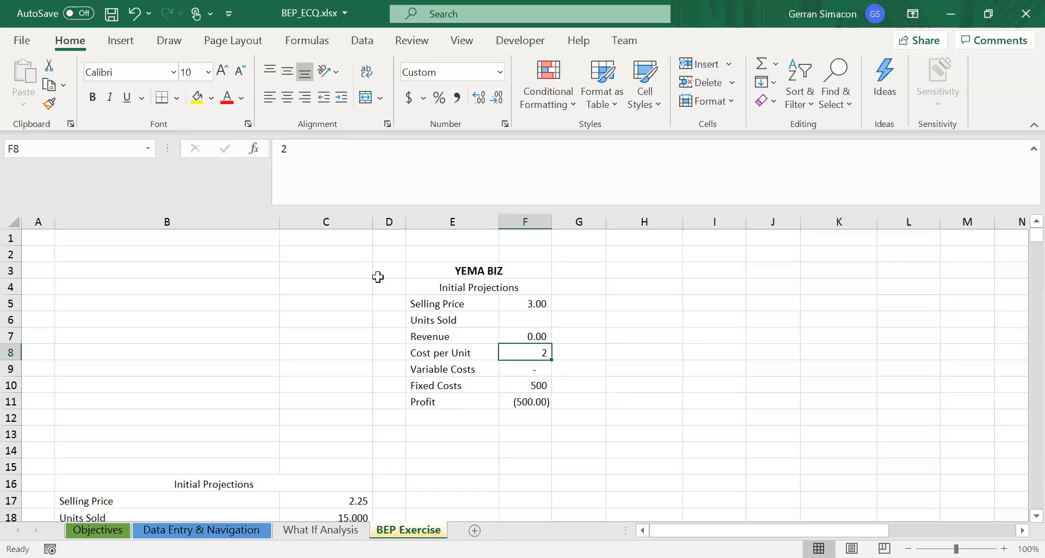
key(Left)
key(Down)
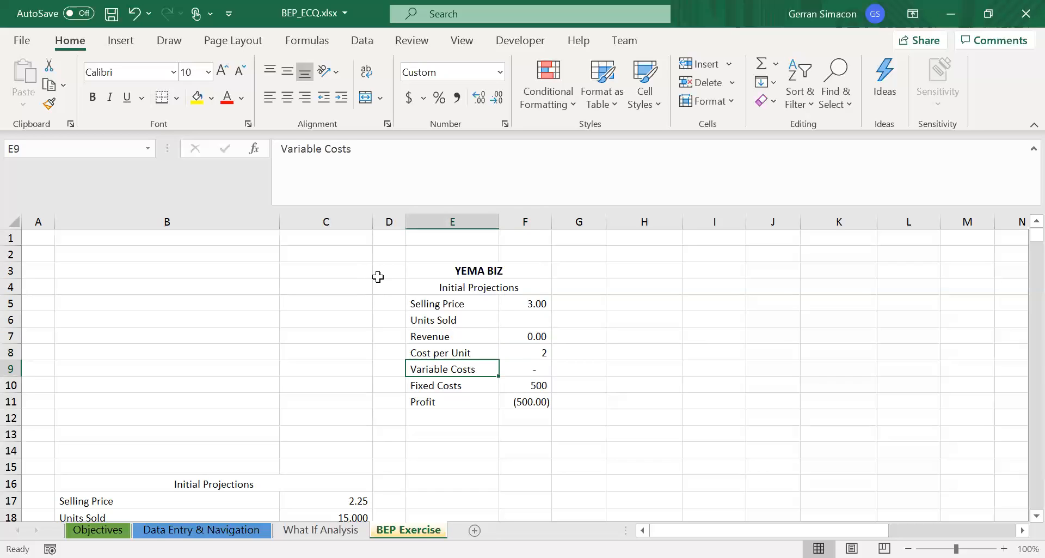
key(Right)
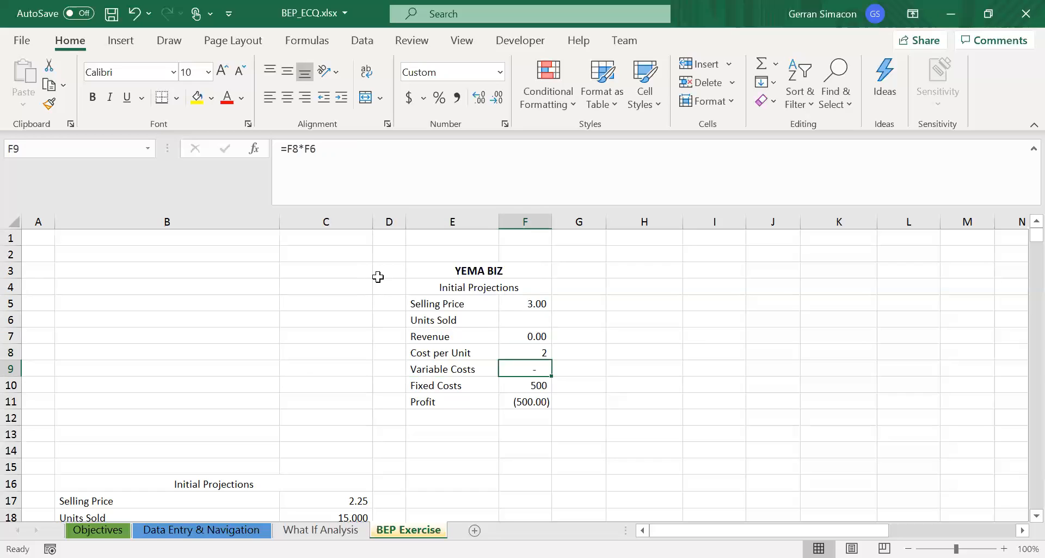
key(Up)
key(Up)
key(Up)
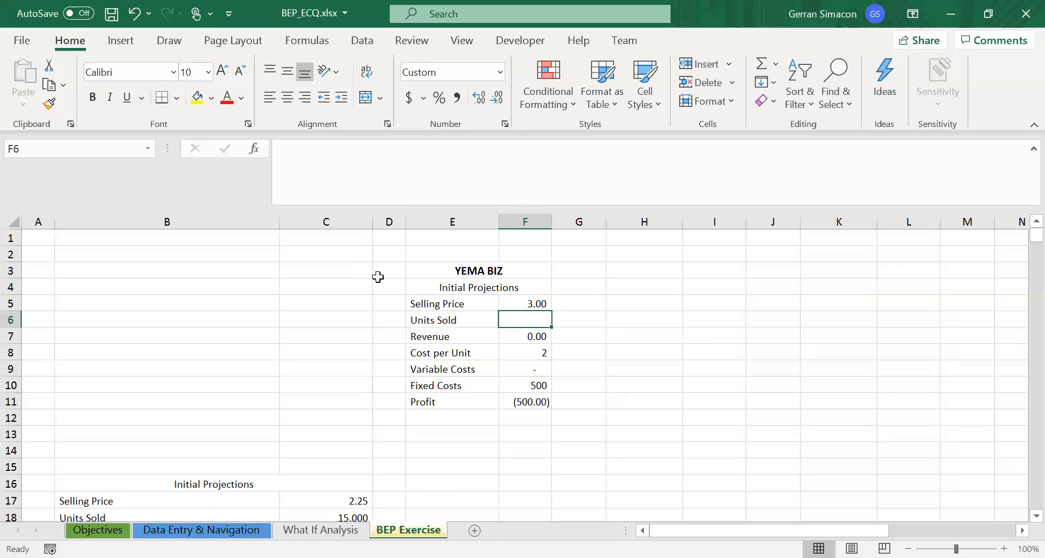
key(Down)
key(Down)
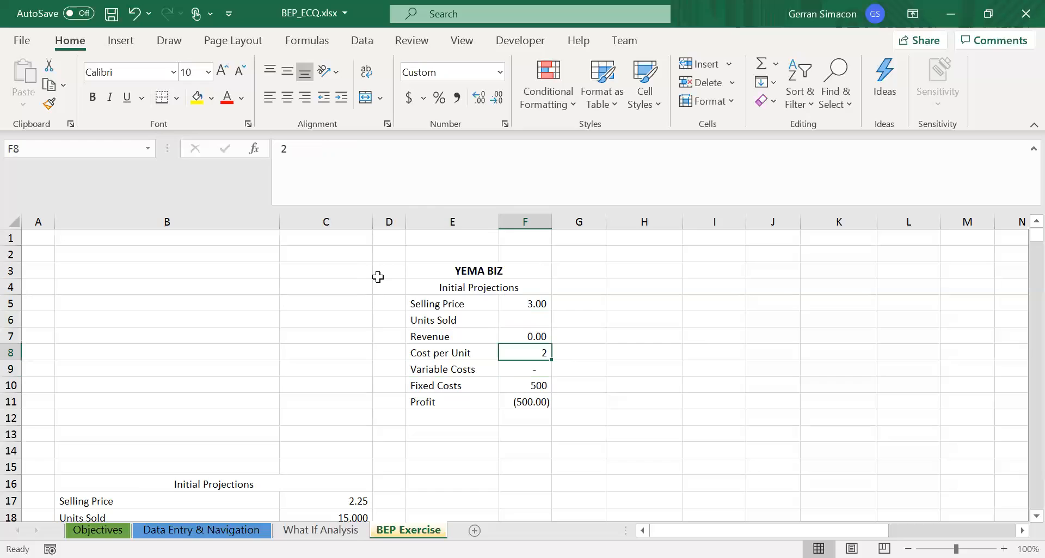
key(Down)
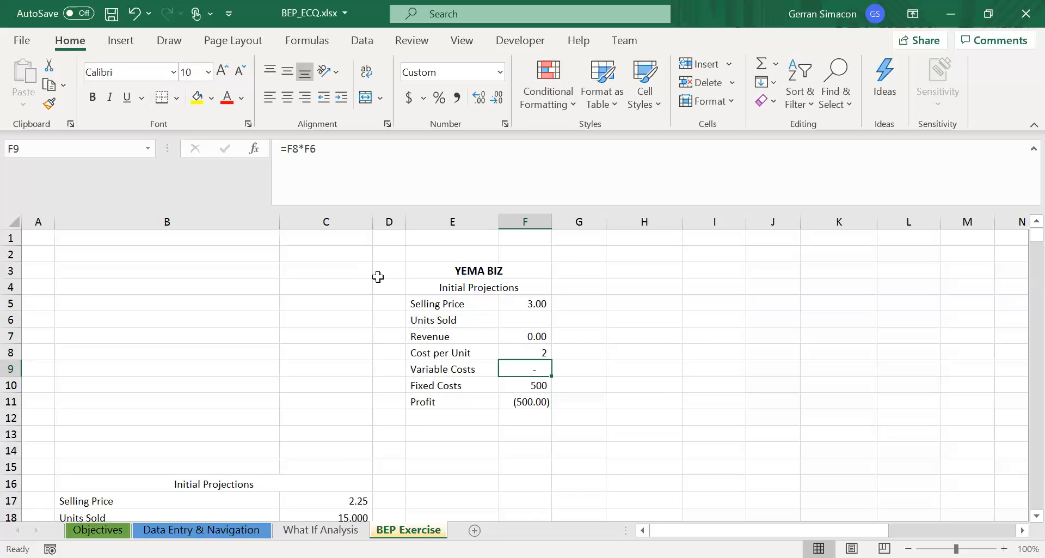
key(Down)
key(Down)
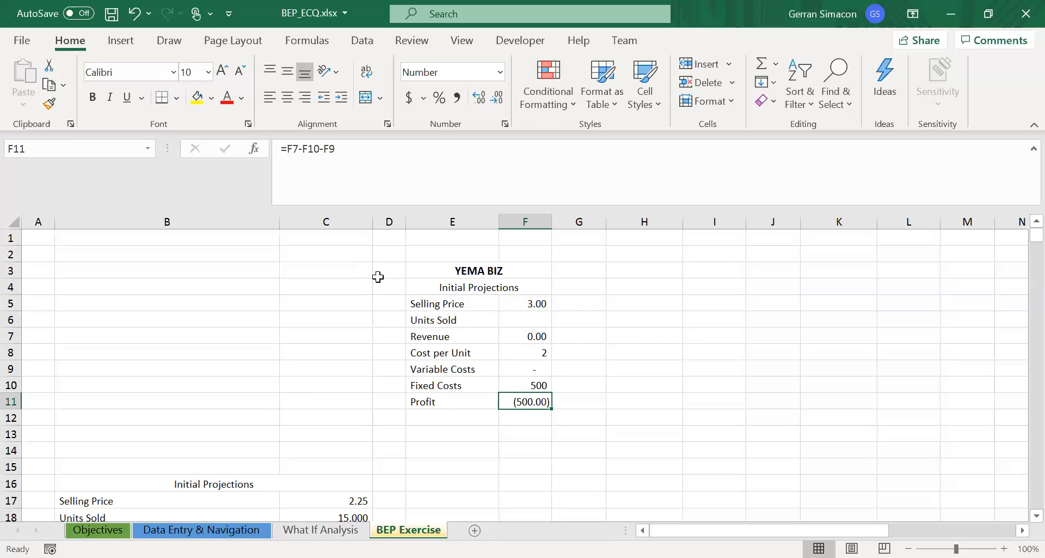
- Enter the note "breakeven = TR - TE" in cell H12, beside the YEMA BIZ projections
key(Right)
key(Right)
key(Down)
text(b)
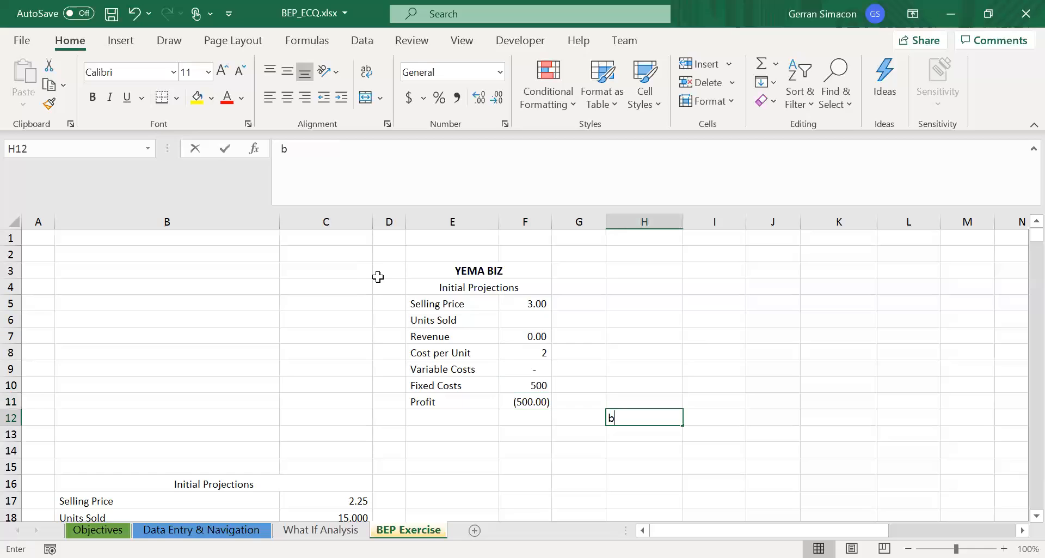
text(reakeve)
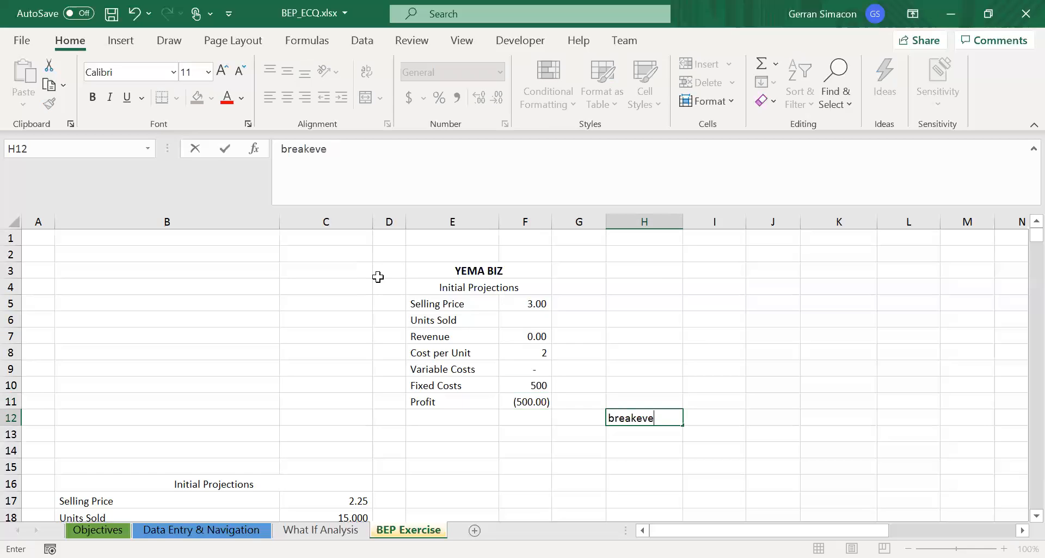
text(n = TR - TE)
key(Return)
- Re-enter the YEMA BIZ Profit formula in F11 as revenue minus fixed costs minus variable costs, =F7-F10-F9
key(Up)
key(Up)
key(Left)
key(Left)
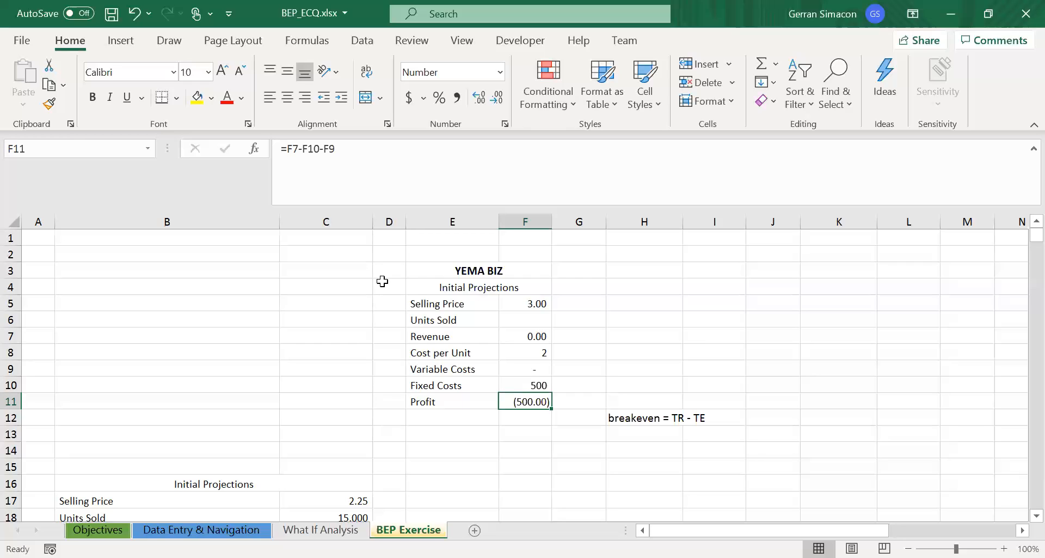
text(=)
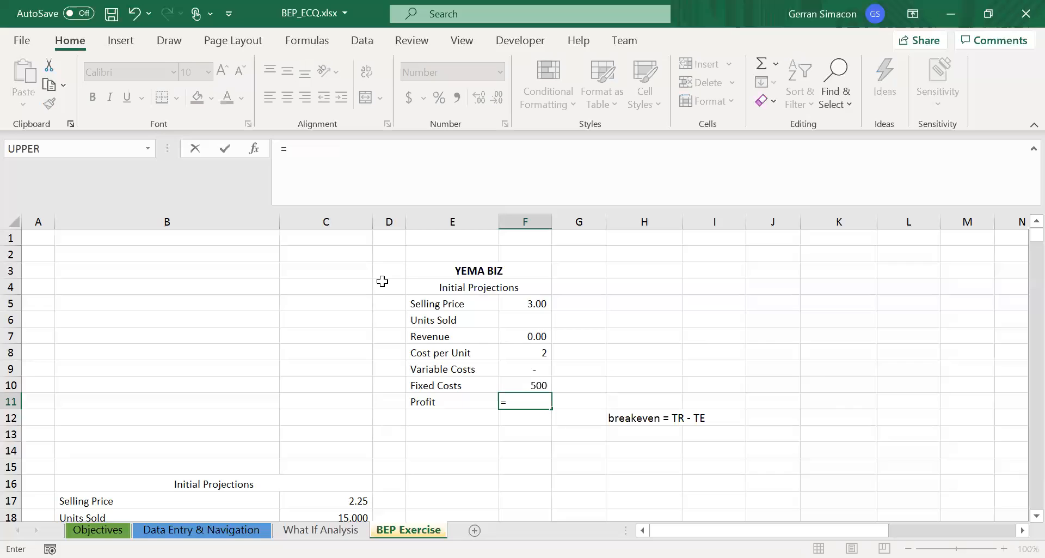
click(526, 338)
text(-)
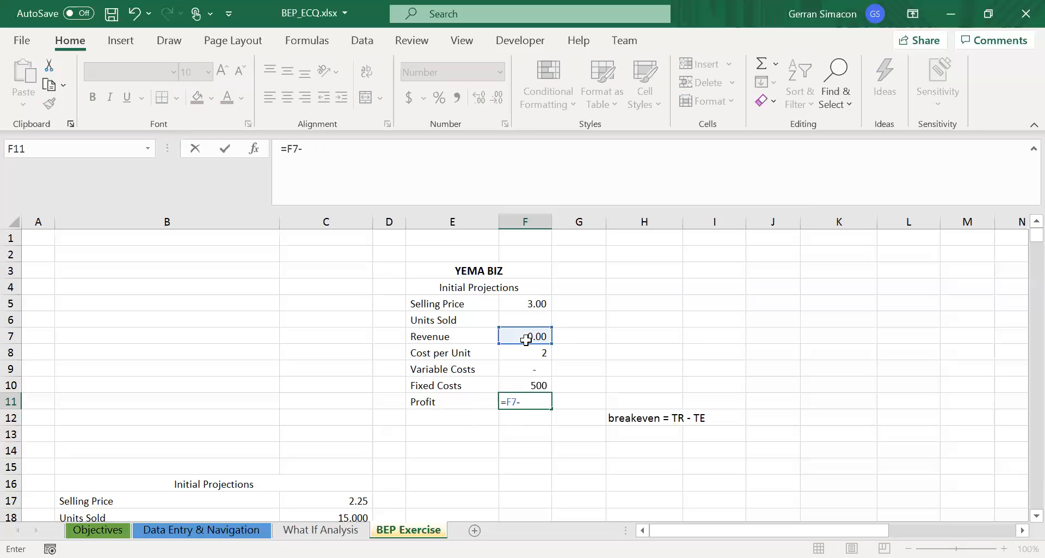
click(520, 388)
text(-)
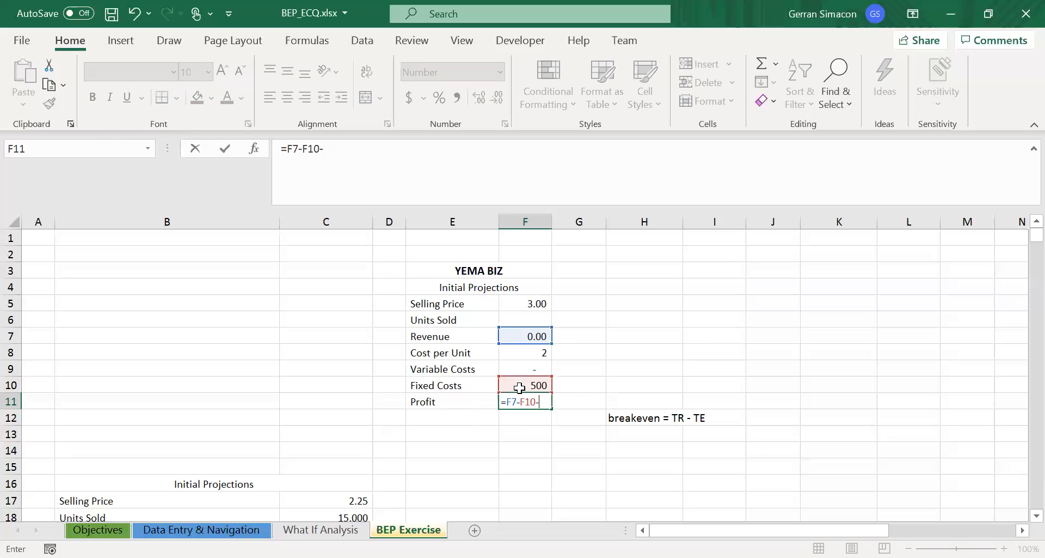
click(518, 369)
key(Return)
- Make the Profit label in E11 bold
key(Up)
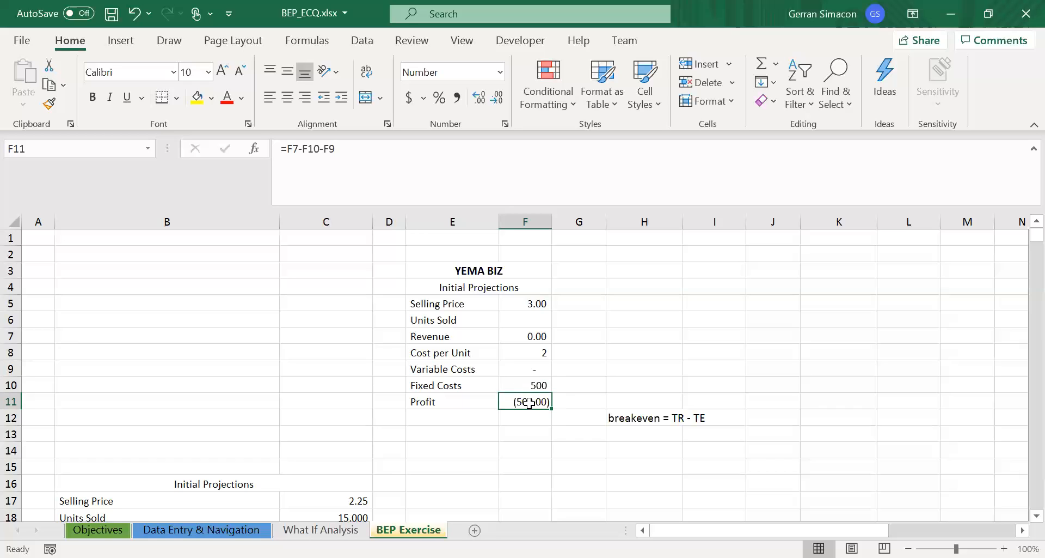
key(Left)
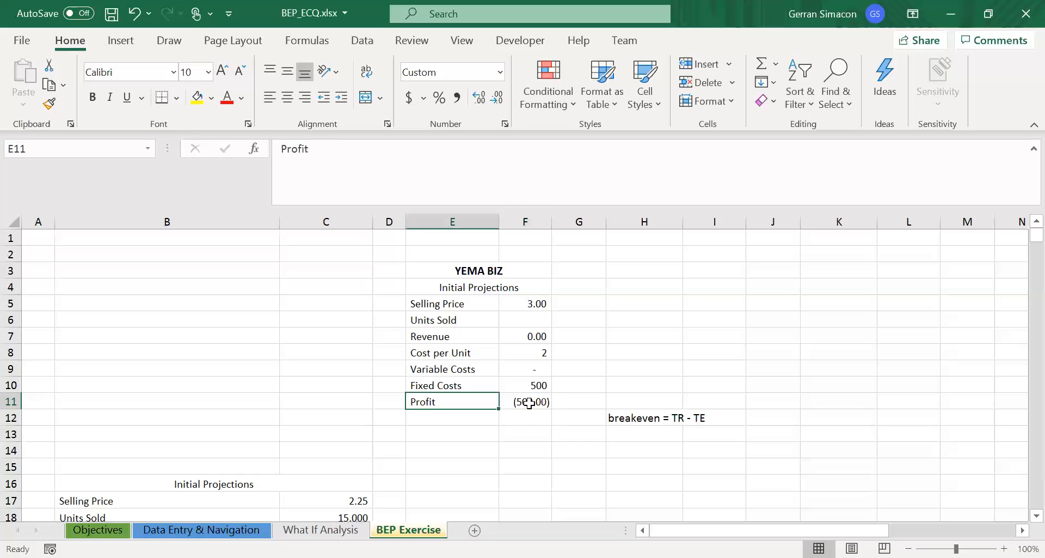
key(ctrl+b)
- Run Goal Seek to set Profit cell F11 to 0 by changing Units Sold cell F6, and accept the solution
key(Right)
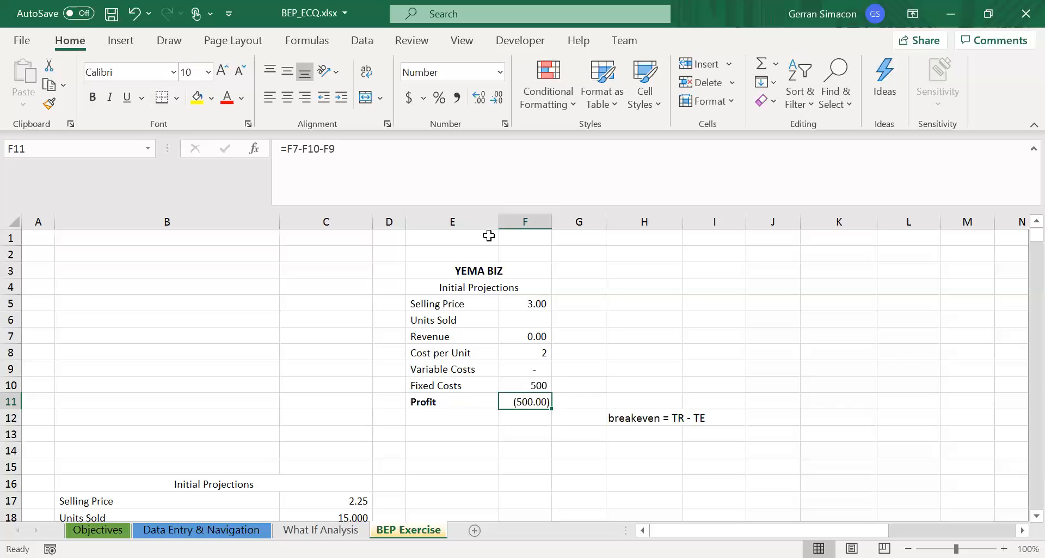
click(366, 46)
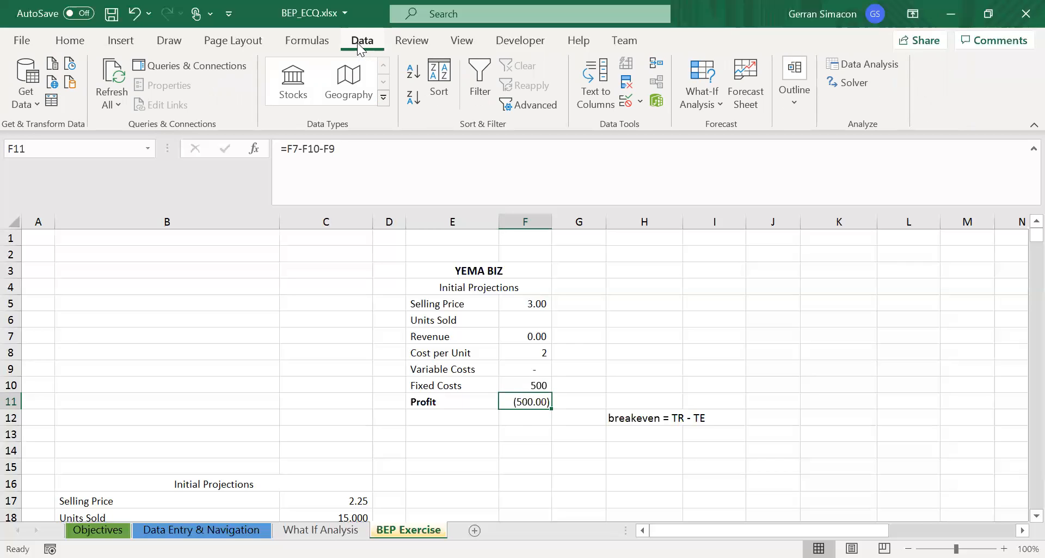
click(702, 108)
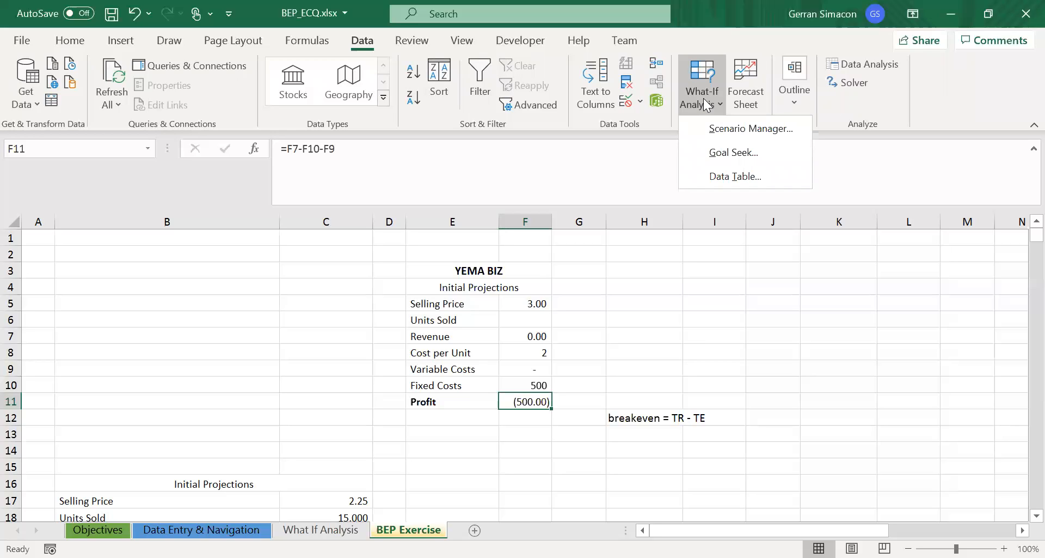
click(744, 154)
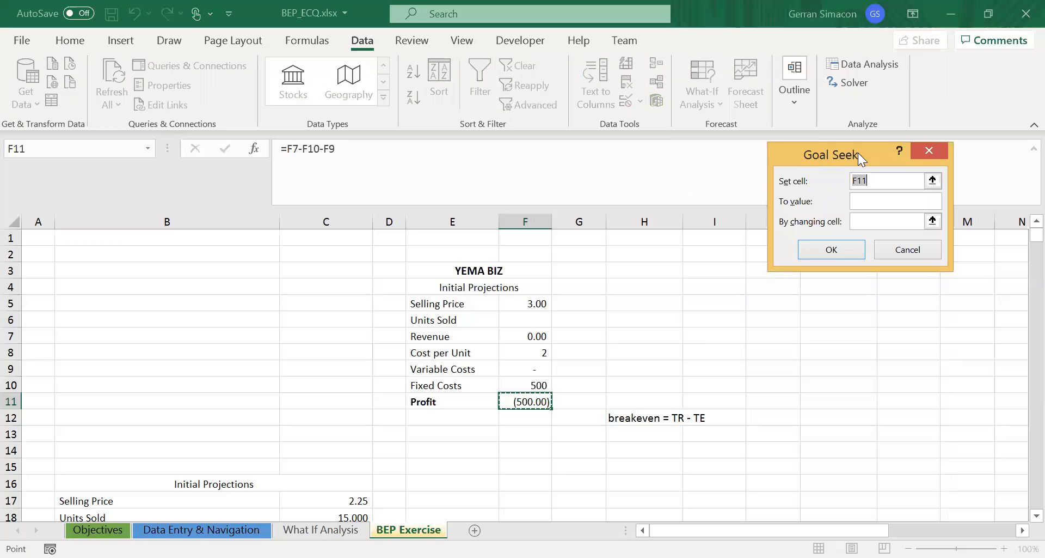
drag(858, 153, 710, 200)
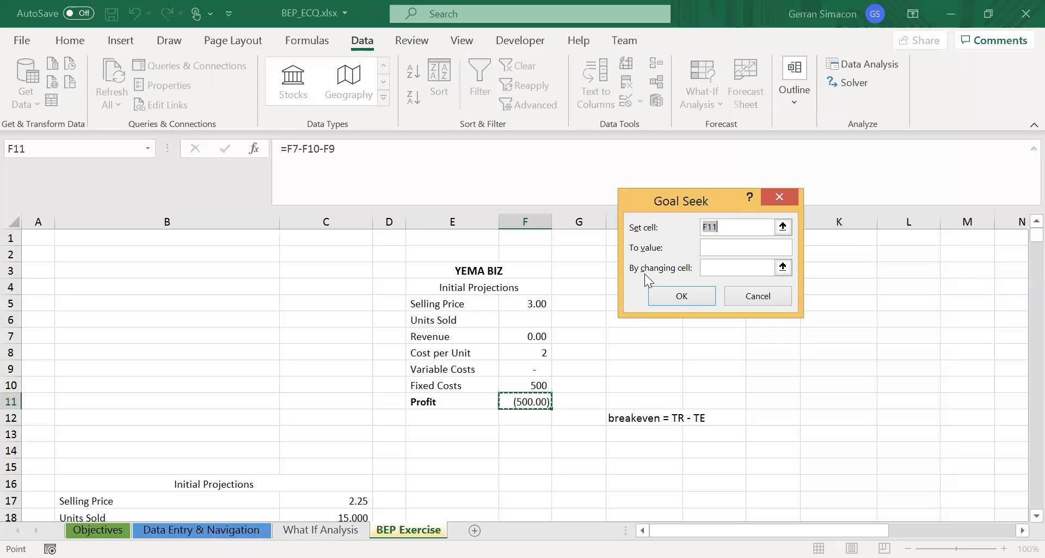
click(526, 402)
click(721, 252)
text(0)
click(722, 266)
click(534, 320)
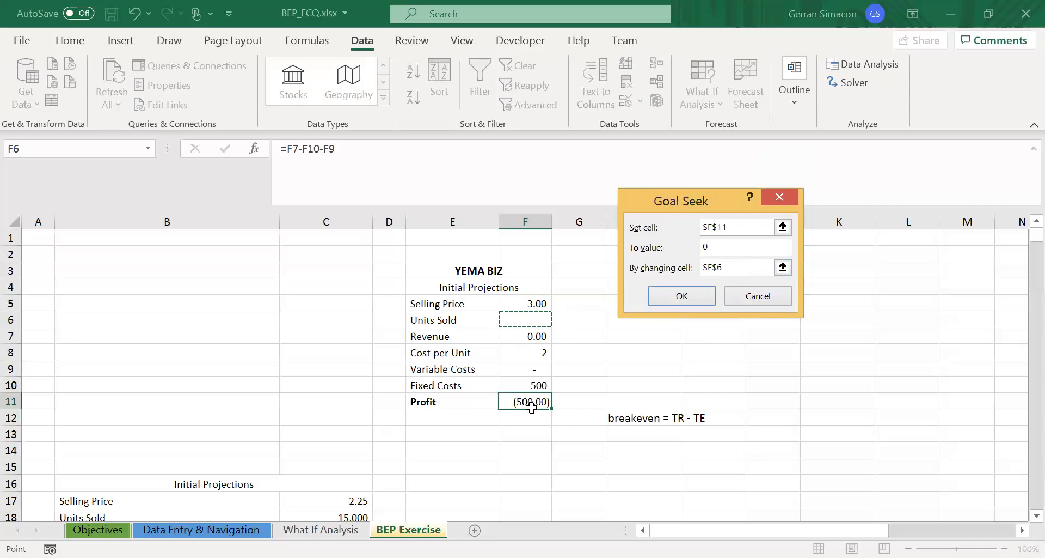
click(661, 298)
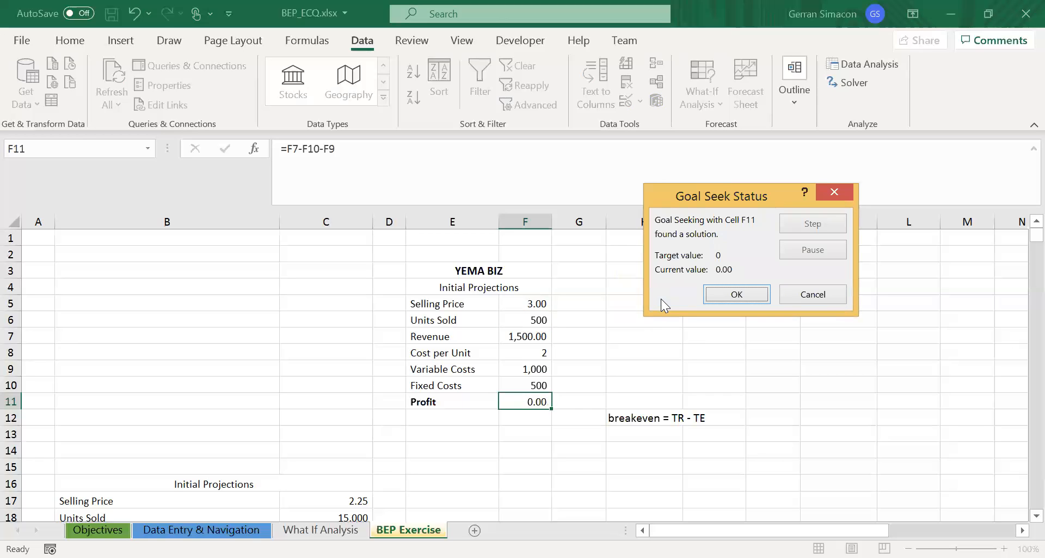
click(736, 297)
- Examine the solved YEMA BIZ units, price, revenue and costs, and move down to the second Initial Projections table
click(518, 317)
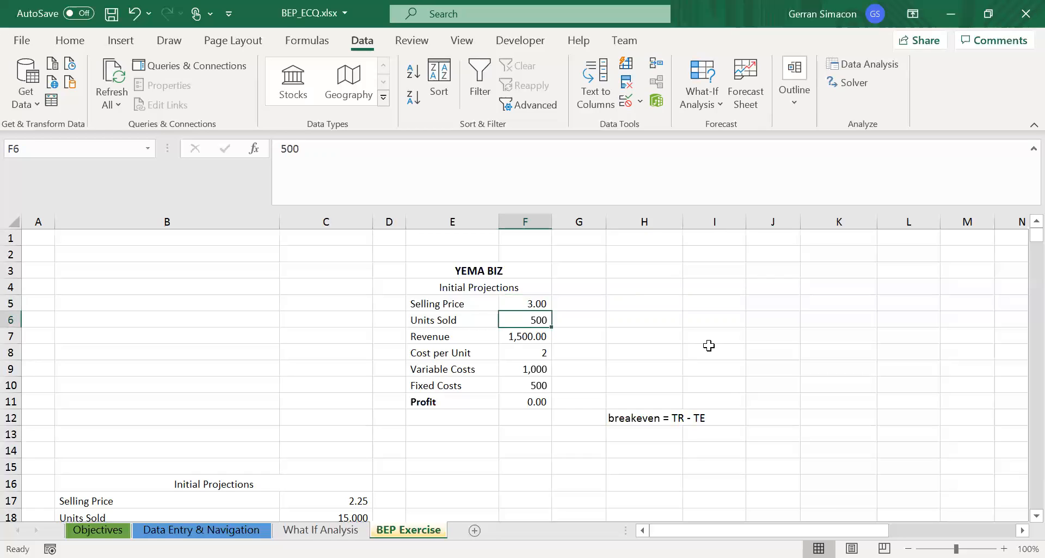
key(Up)
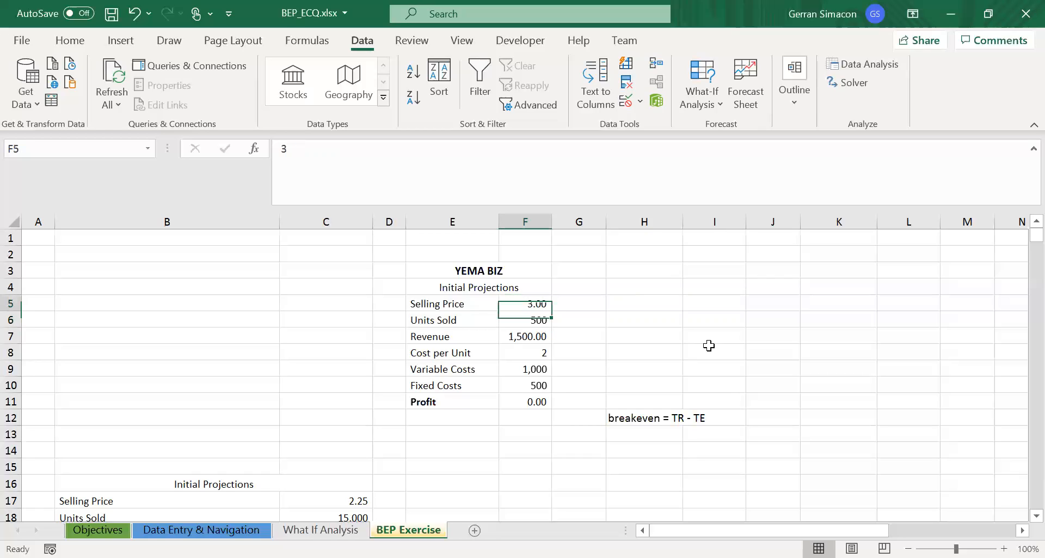
key(Down)
key(Down)
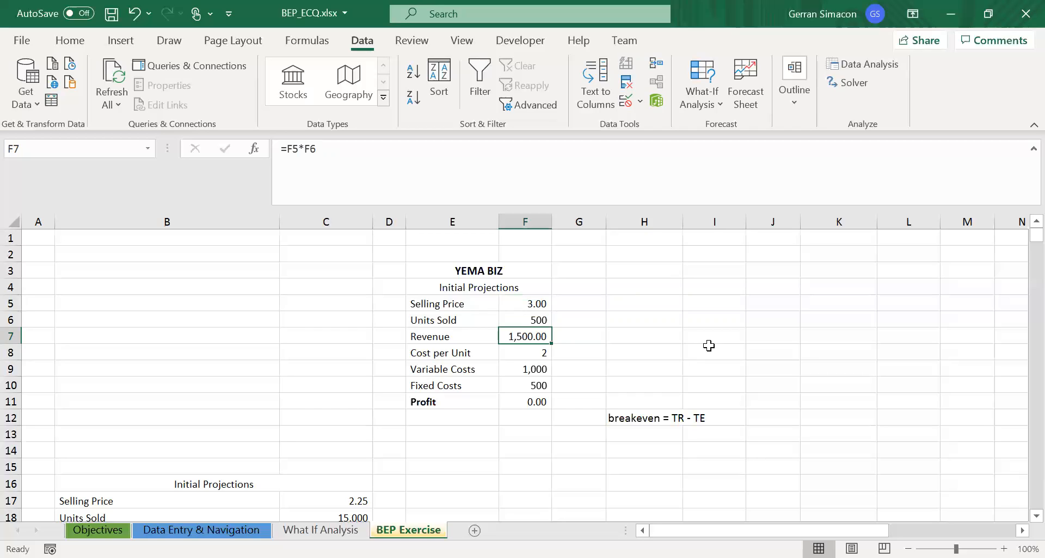
key(Down)
key(Down)
key(Down)
key(Down)
key(Down)
key(Right)
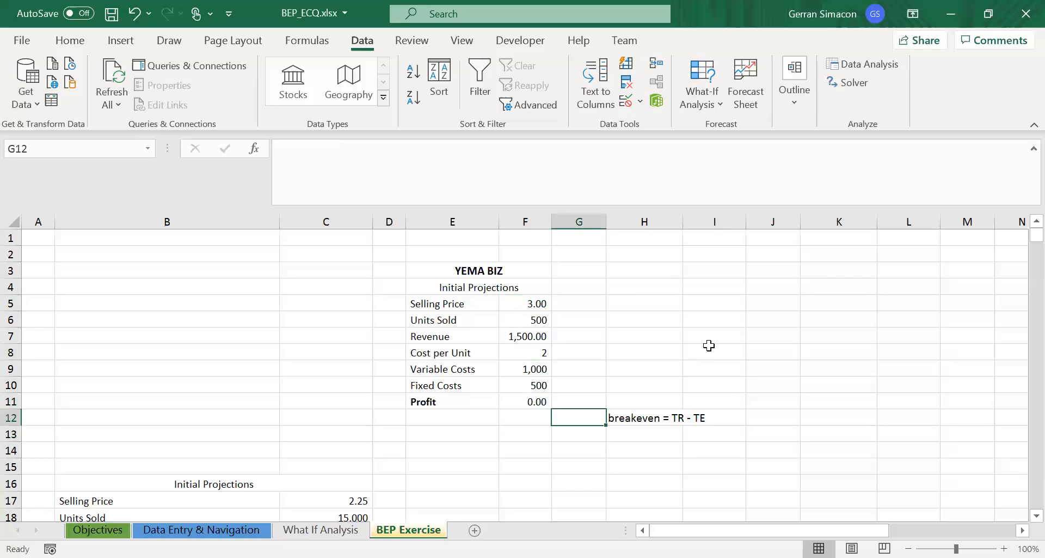
key(Right)
key(Down)
key(Down)
key(Down)
key(Down)
key(Down)
key(Down)
key(Down)
key(Down)
key(Down)
key(Down)
key(Down)
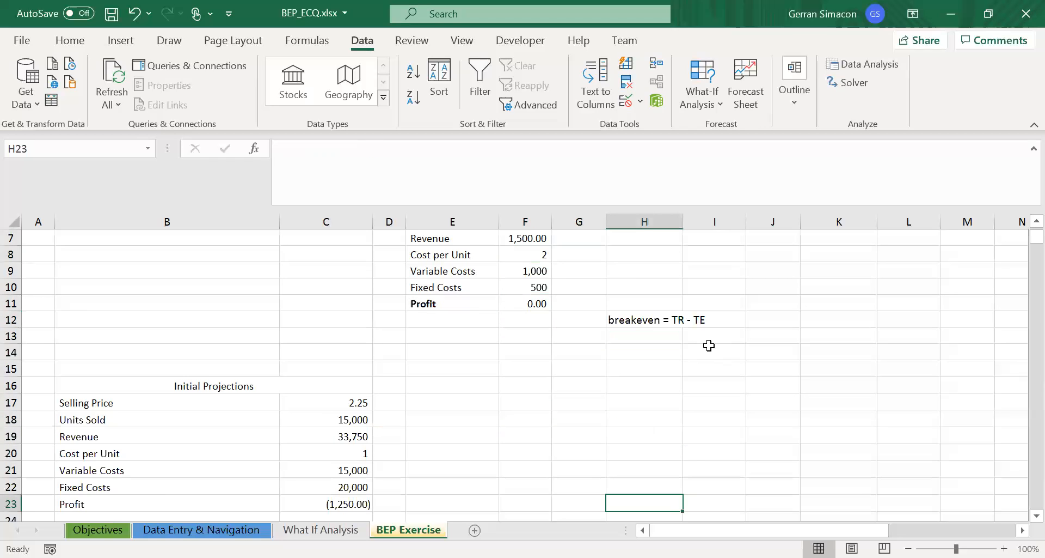
- Examine the second Initial Projections table in B16:C23, from selling price down to fixed costs and profit
key(Down)
key(Down)
key(Down)
key(Left)
key(Left)
key(Up)
key(Up)
key(Up)
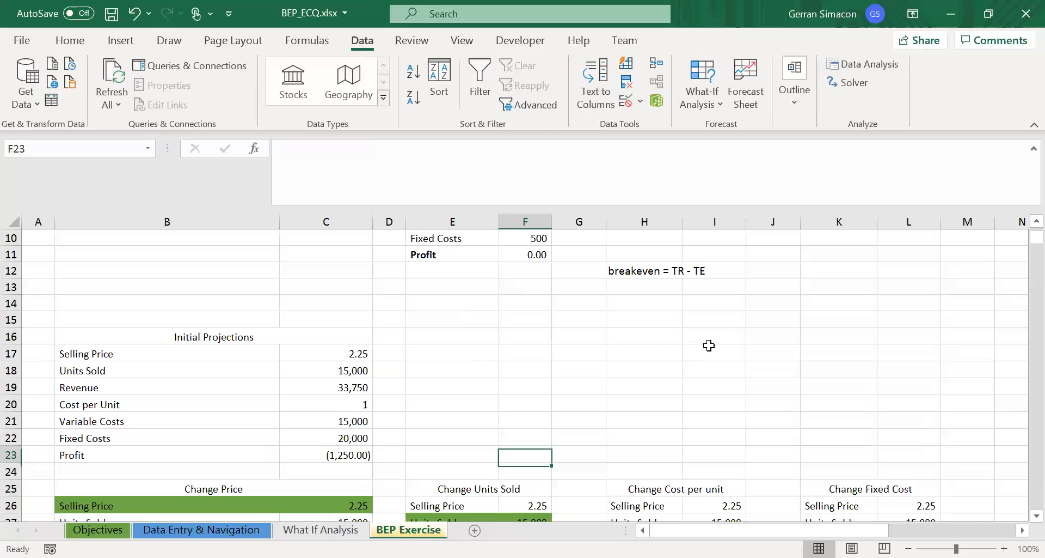
key(Left)
key(Left)
key(Left)
key(Left)
key(Up)
key(Up)
key(Up)
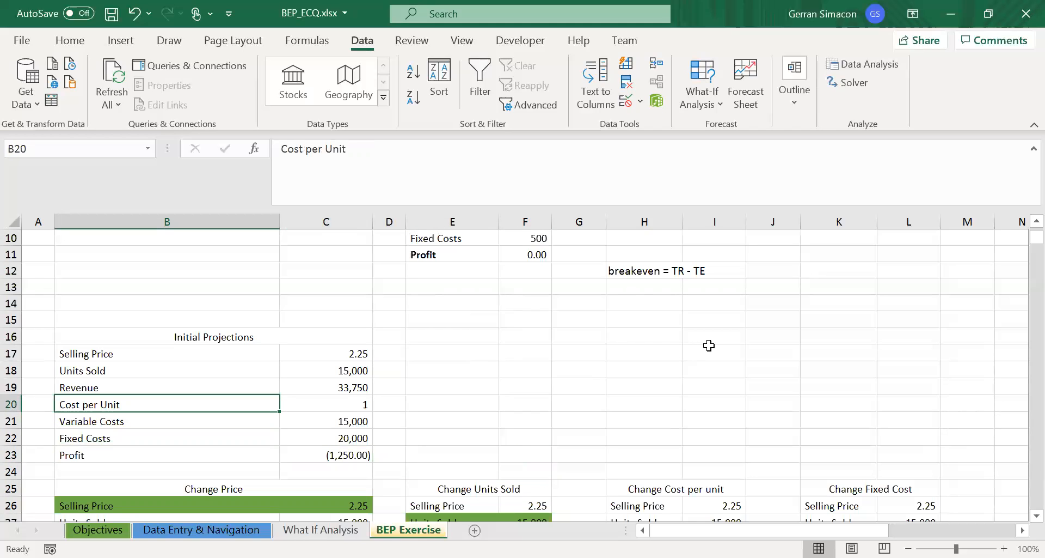
key(Down)
key(Down)
key(Down)
key(Down)
key(Down)
key(Down)
key(Down)
key(Down)
key(Down)
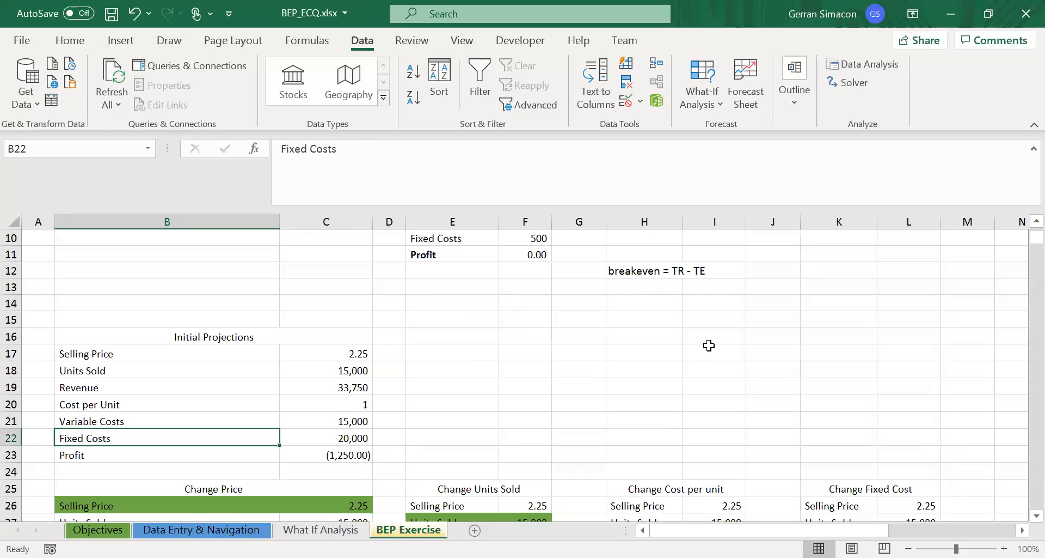
- Look over the four scenario tables below the projections, focusing on the Change Price heading and its highlighted Selling Price row
key(Down)
key(Down)
key(Down)
key(Down)
key(Down)
key(Down)
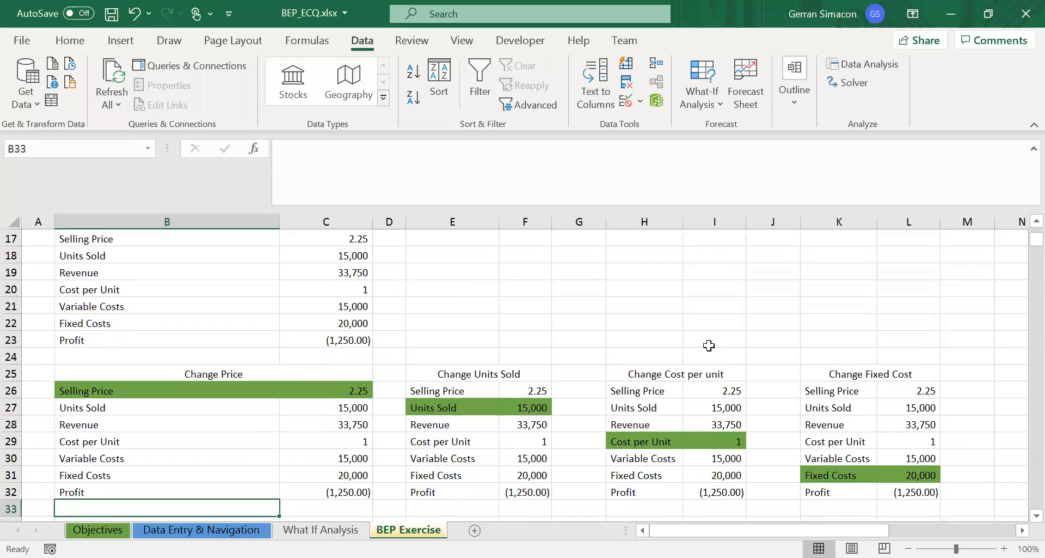
key(Up)
key(Up)
key(Up)
key(Up)
key(Up)
key(Up)
key(Up)
key(Up)
key(Up)
key(Up)
key(Up)
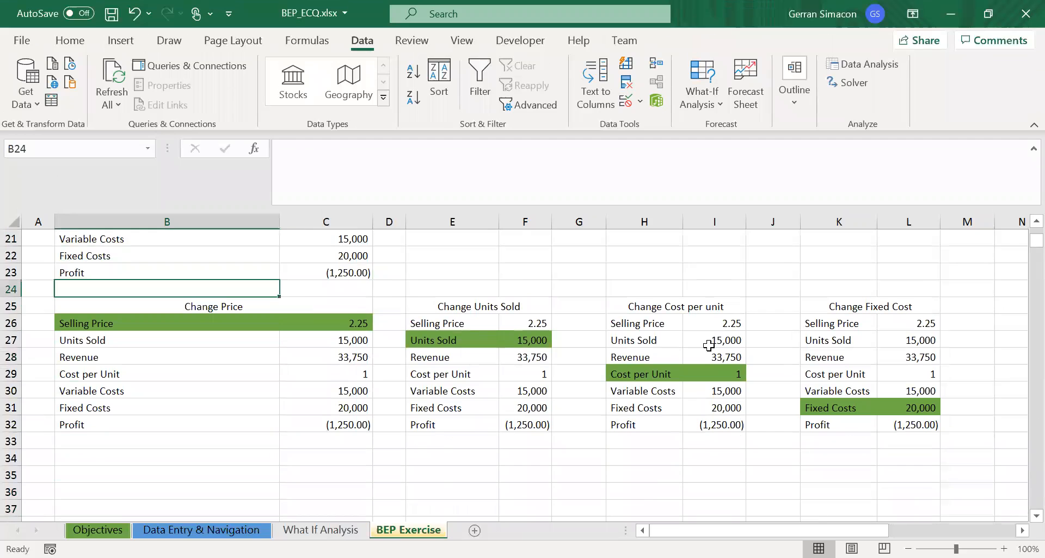
key(Down)
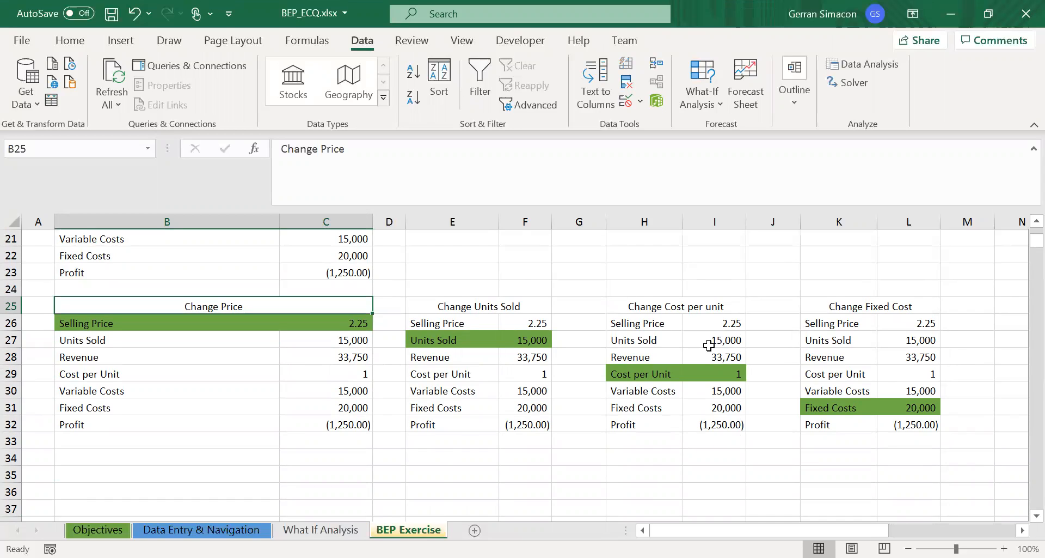
key(Down)
key(Up)
key(Down)
key(Up)
key(Down)
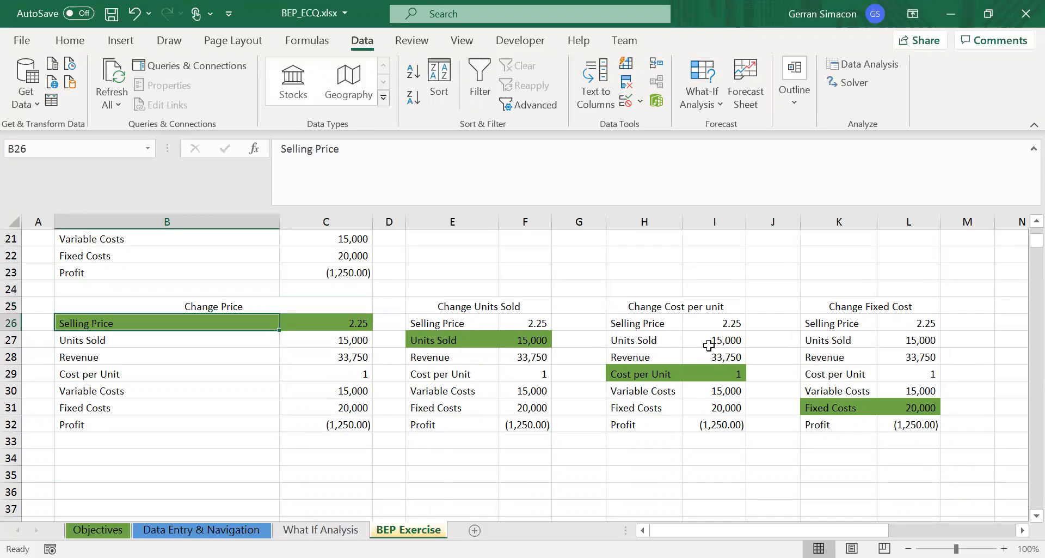
key(Up)
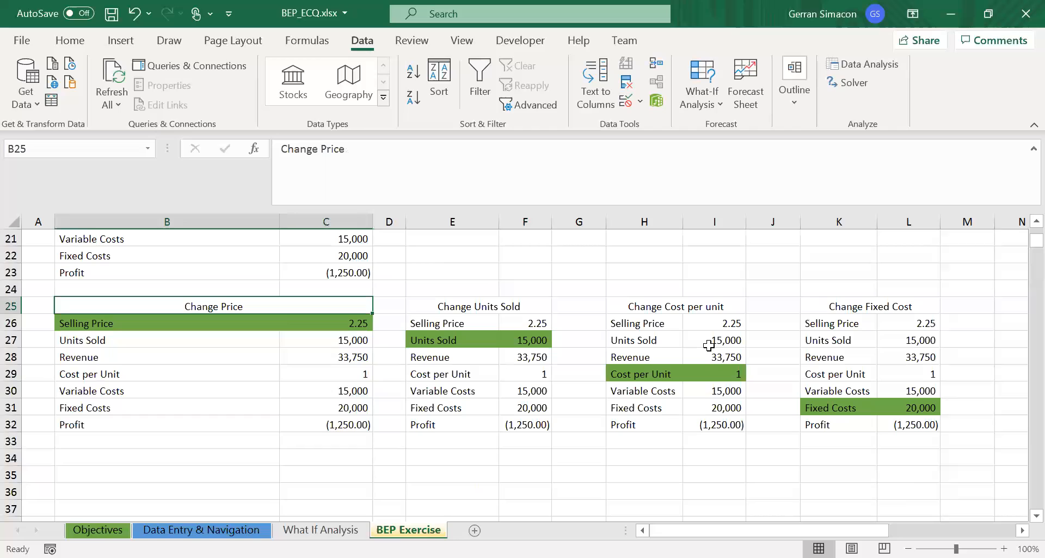
key(Down)
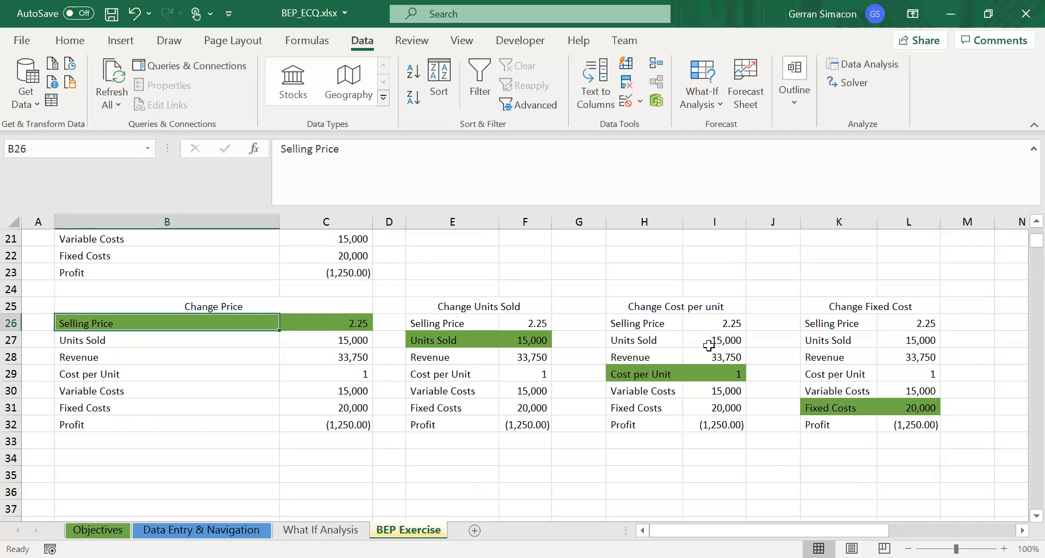
key(Down)
key(Down)
key(Down)
key(Down)
key(Down)
key(Down)
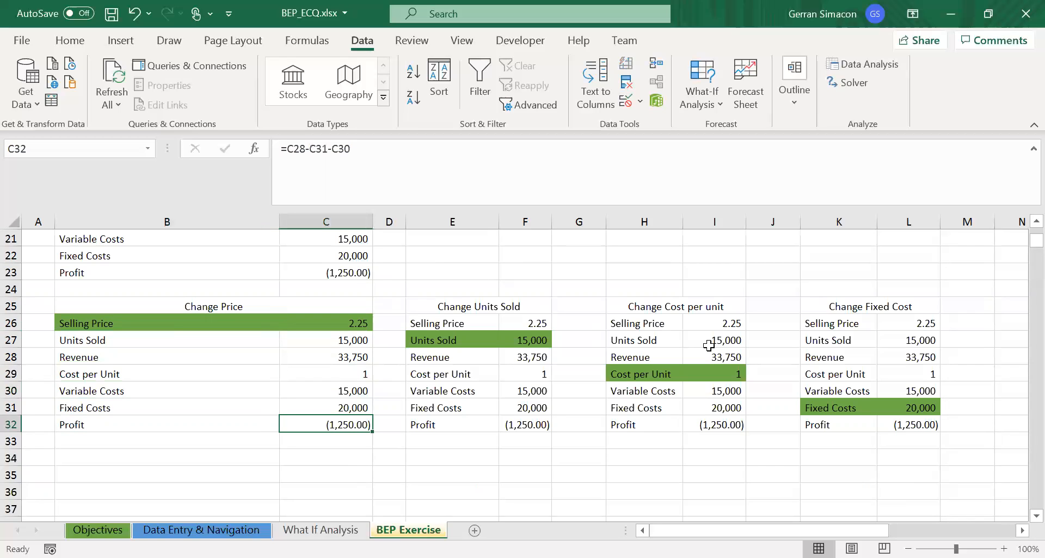
- Examine the Change Price table's profit formula in C32 and the units, revenue and cost cells above it
key(Left)
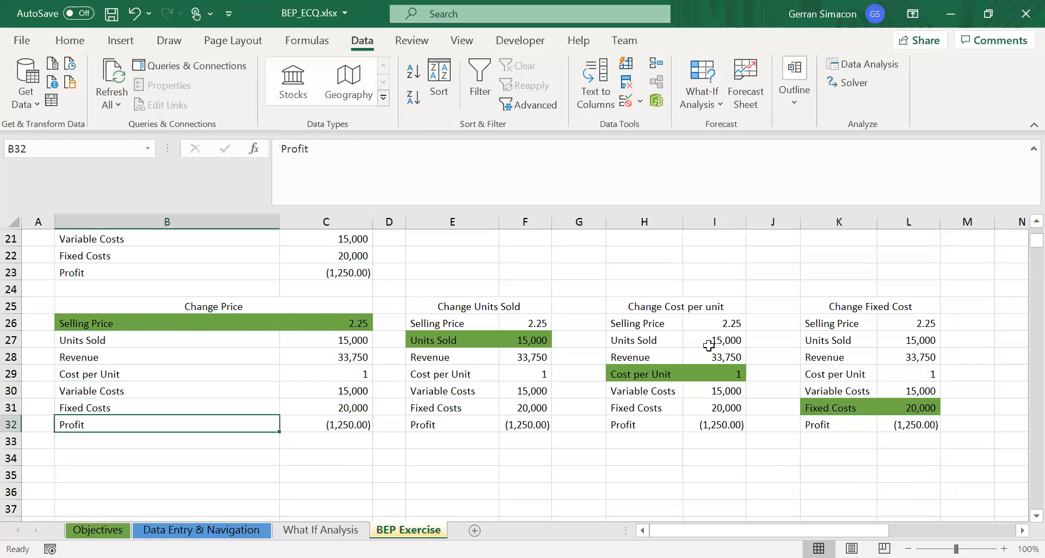
key(Right)
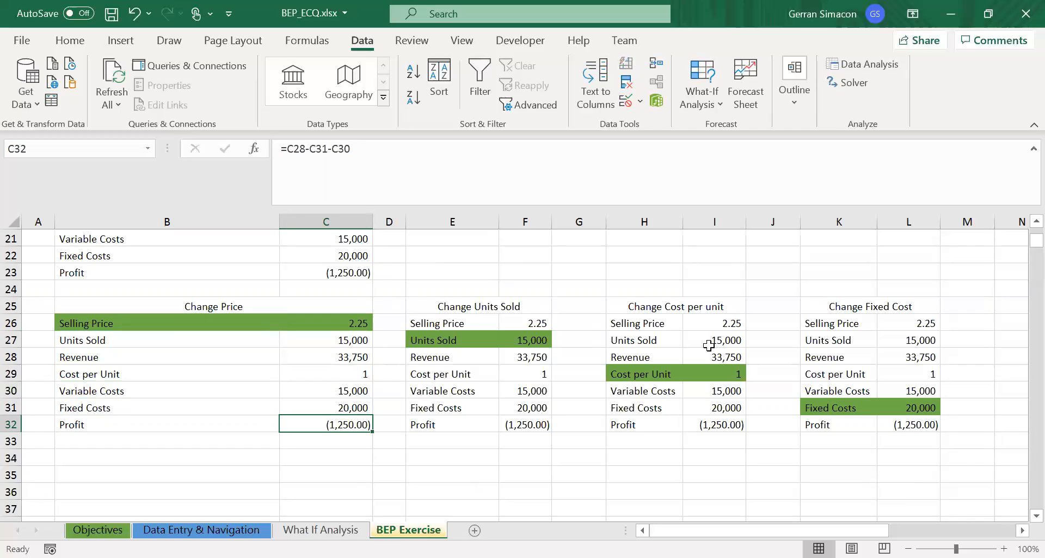
key(Up)
key(Up)
key(Up)
key(Up)
key(Up)
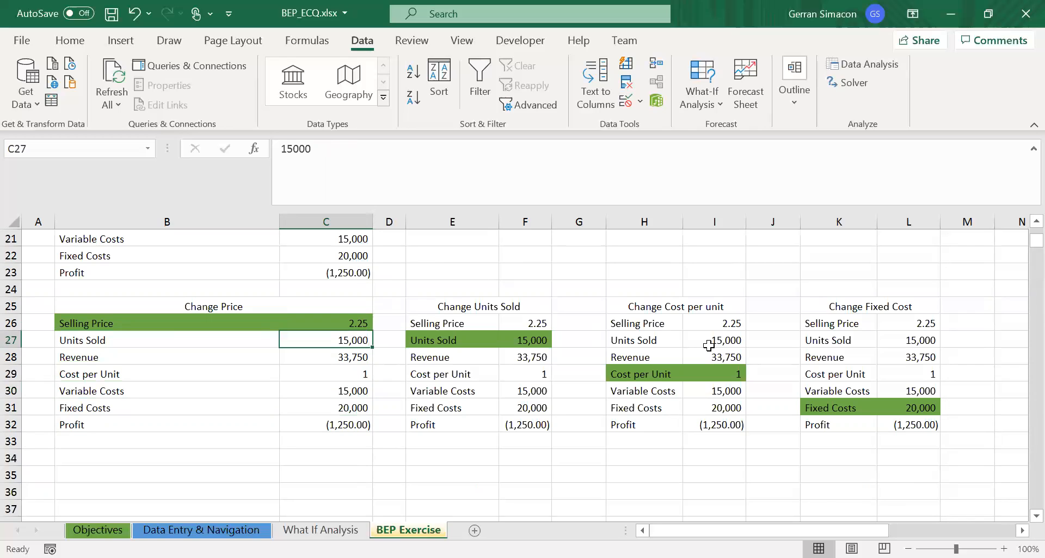
key(Down)
key(Up)
key(Down)
key(Down)
key(Down)
key(Up)
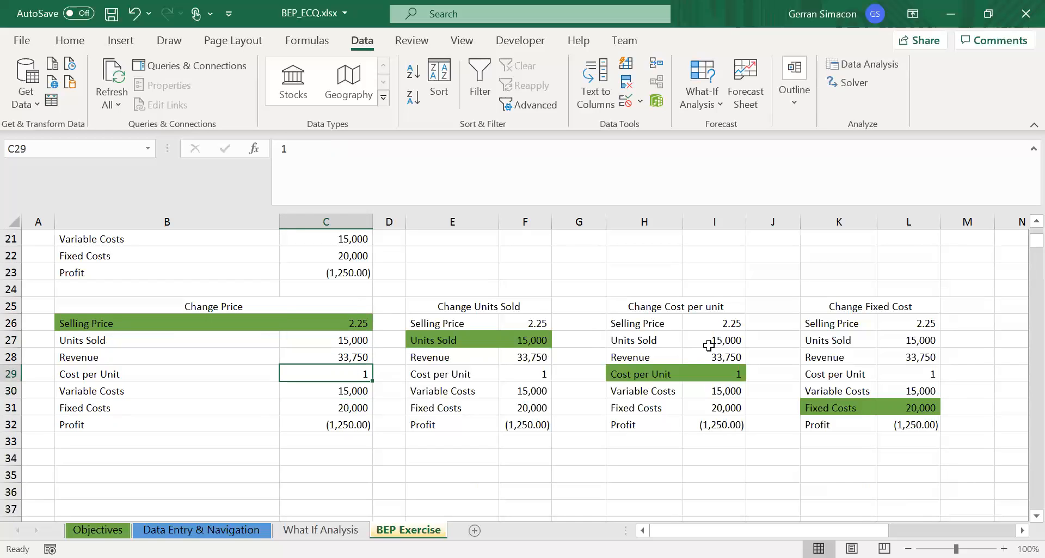
key(Down)
key(Down)
key(Up)
key(Up)
key(Up)
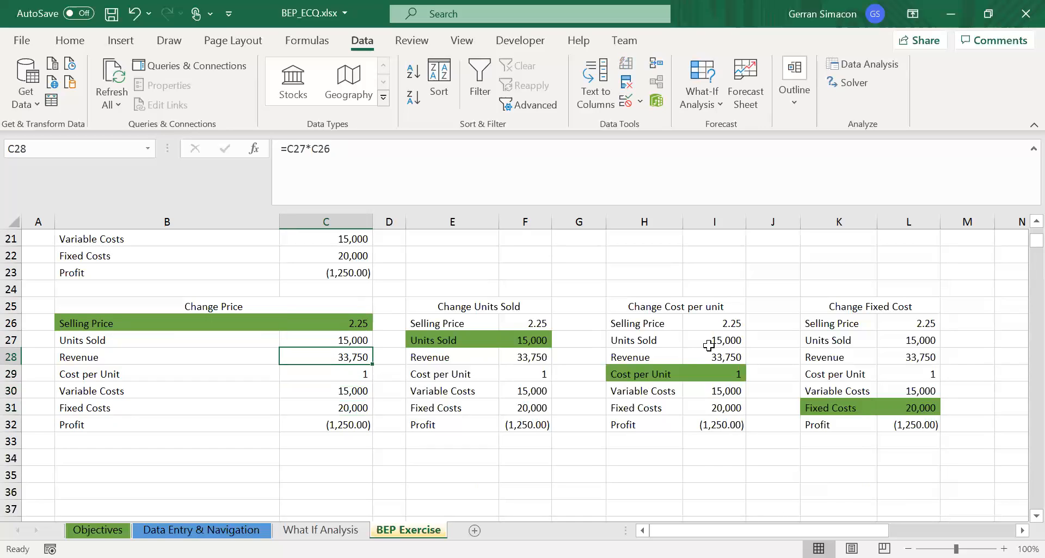
key(Up)
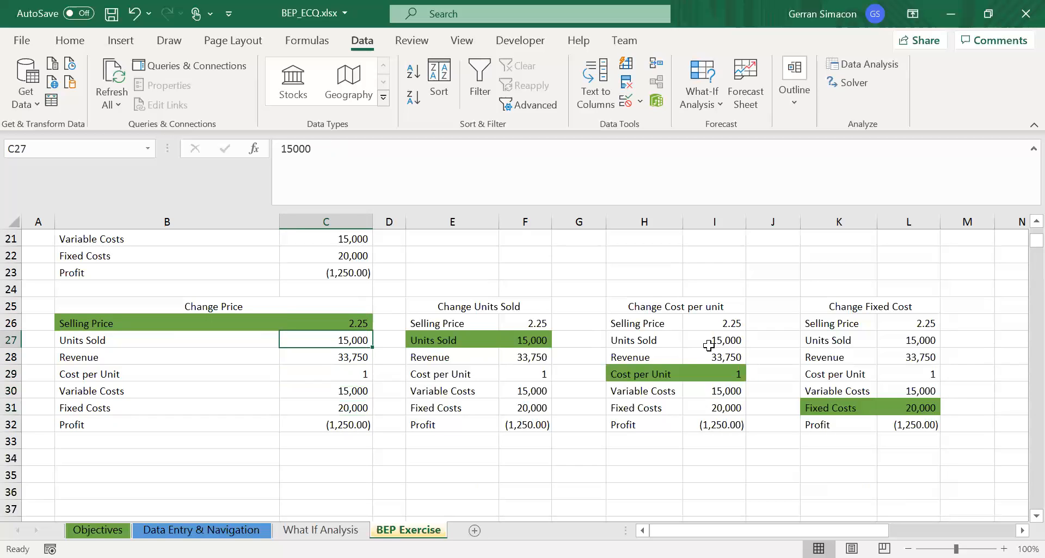
- Go back up to the YEMA BIZ table and review its selling price, units sold, costs and profit rows
key(Up)
key(Up)
key(Up)
key(Up)
key(Up)
key(Up)
key(Up)
key(Up)
key(Up)
key(Up)
key(Up)
key(Up)
key(Up)
key(Up)
key(Up)
key(Up)
key(Up)
key(Up)
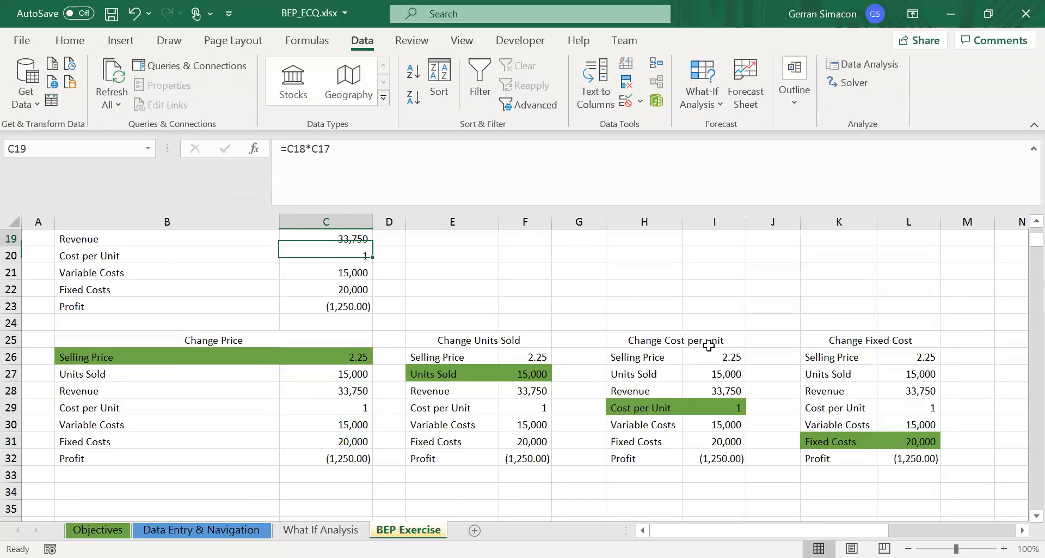
key(Up)
key(Up)
key(Up)
key(Up)
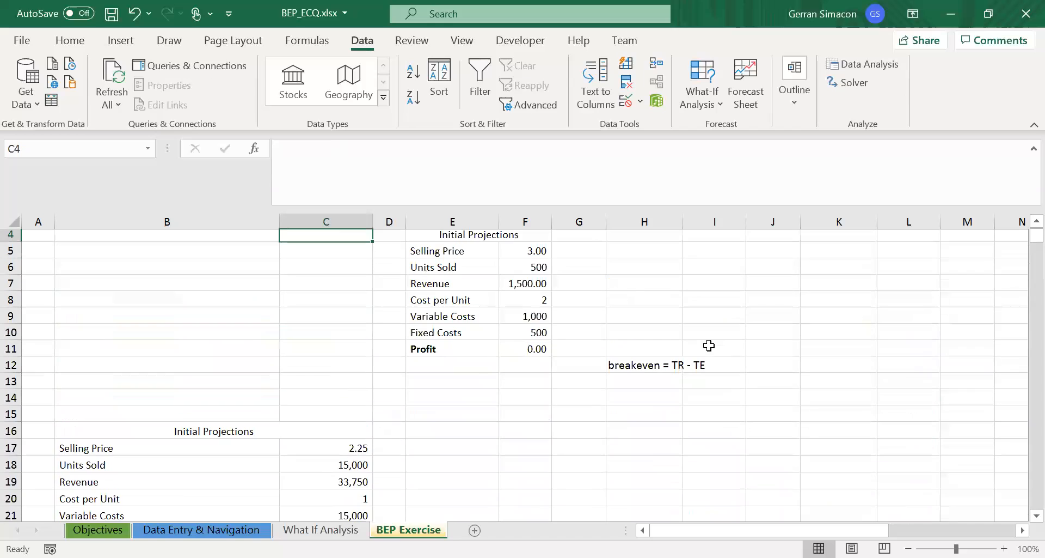
key(Right)
key(Right)
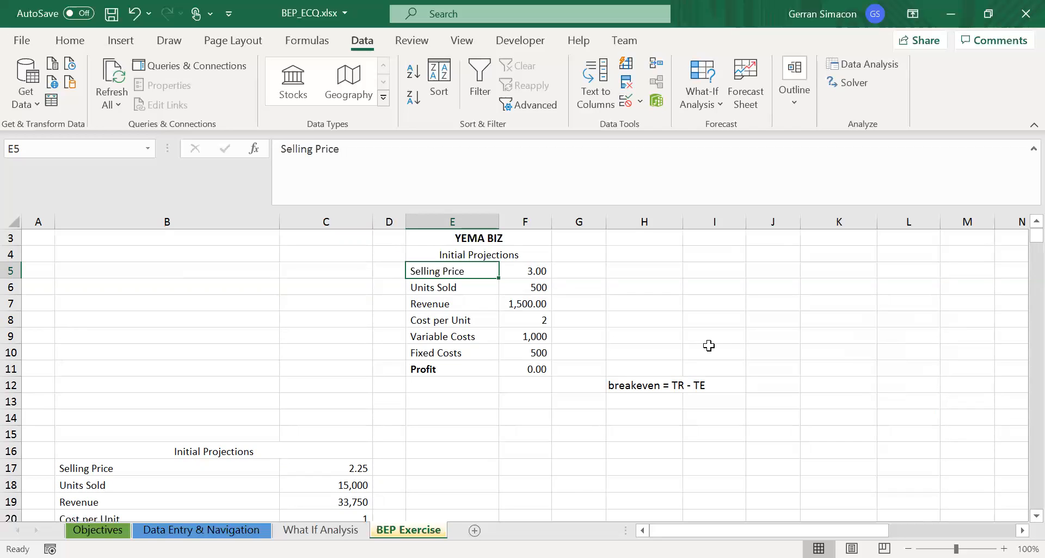
key(Down)
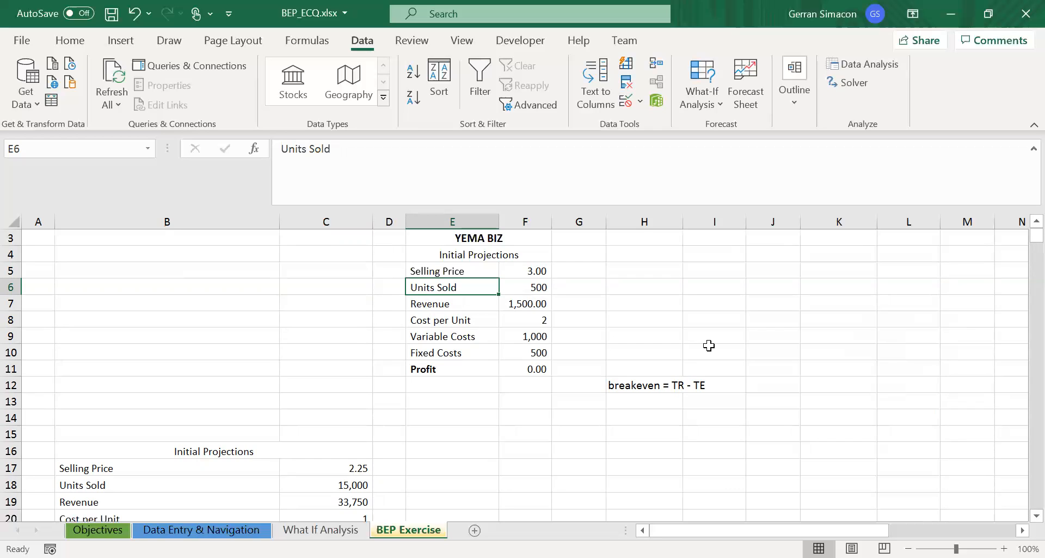
key(Down)
key(Down)
key(Down)
key(Down)
key(Down)
key(Up)
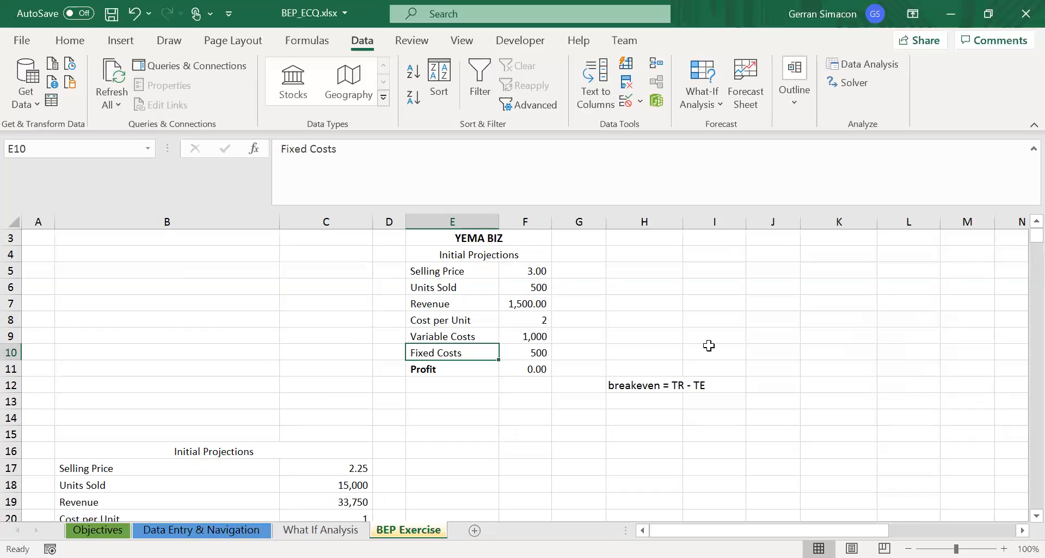
key(Up)
- Set Units Sold in C27 of the Change Price table to 500
key(Up)
key(Down)
key(Down)
key(Down)
key(Down)
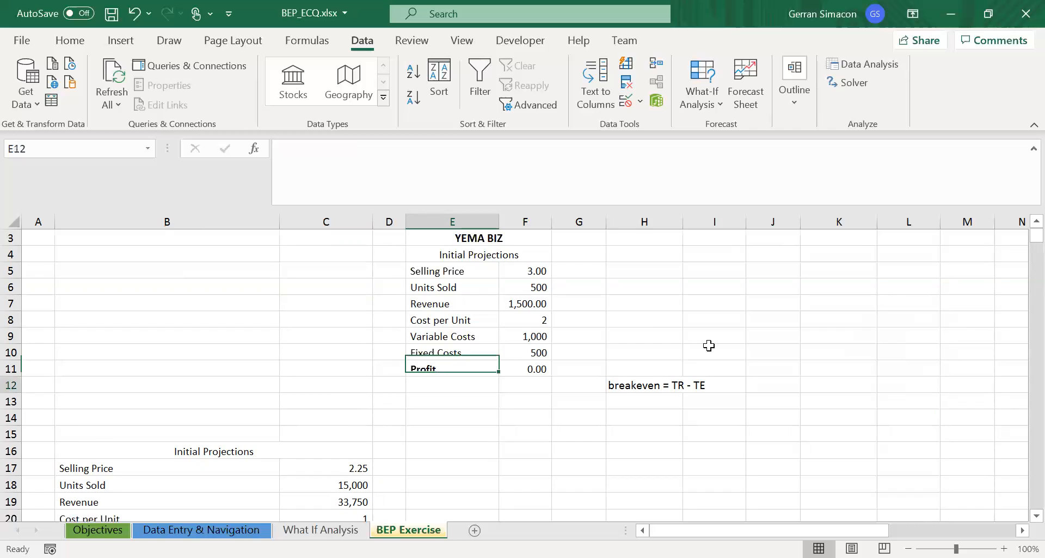
key(ctrl+Down)
key(ctrl+Down)
key(Down)
key(Down)
key(Down)
key(Up)
key(Up)
key(Up)
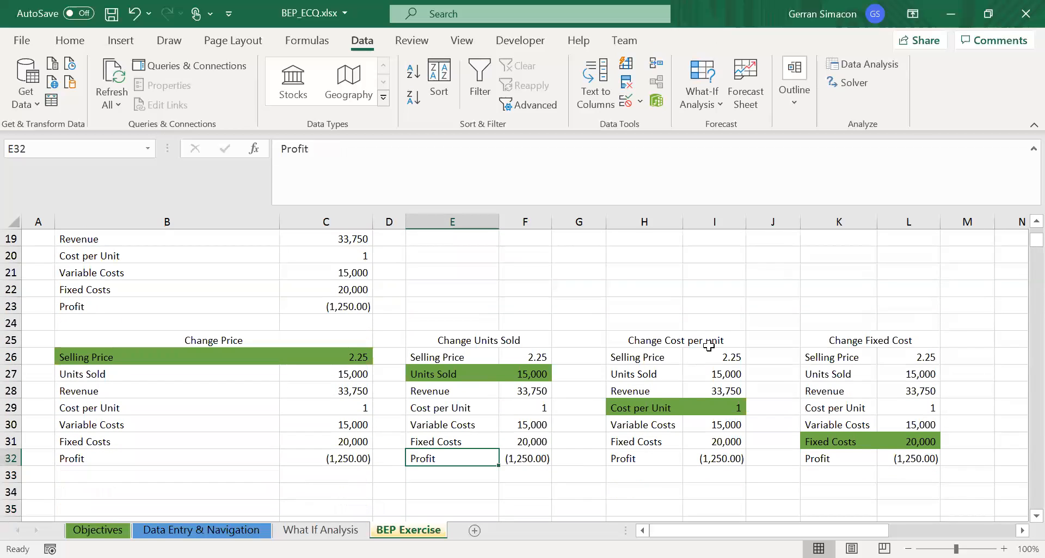
key(Left)
key(Left)
key(Up)
key(Up)
key(Up)
key(Up)
key(Up)
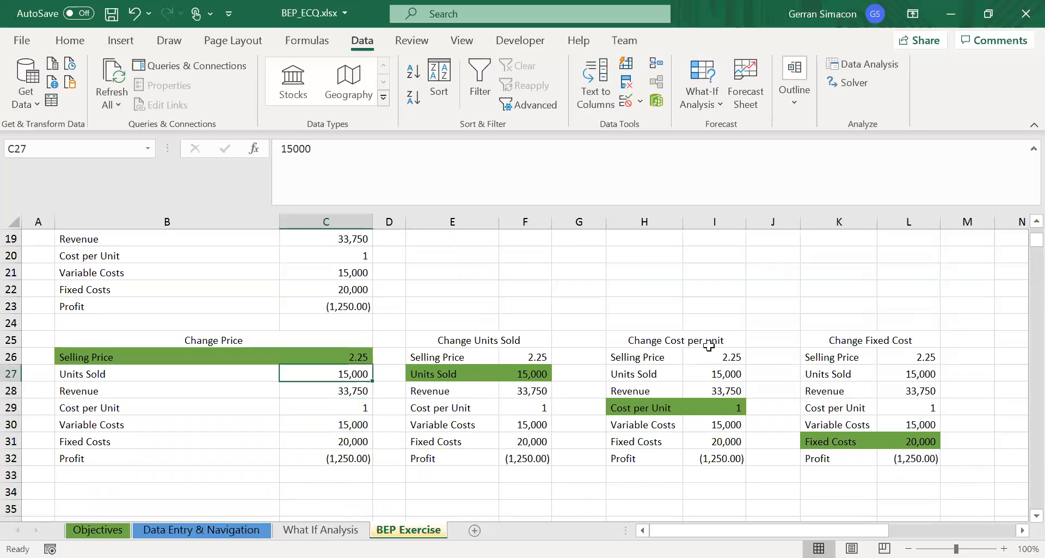
text(500)
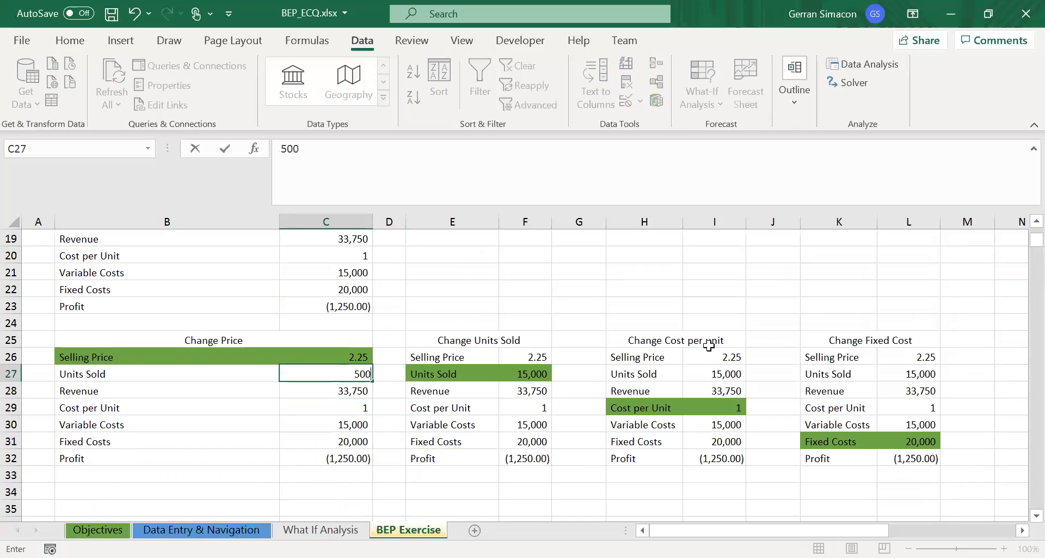
key(Return)
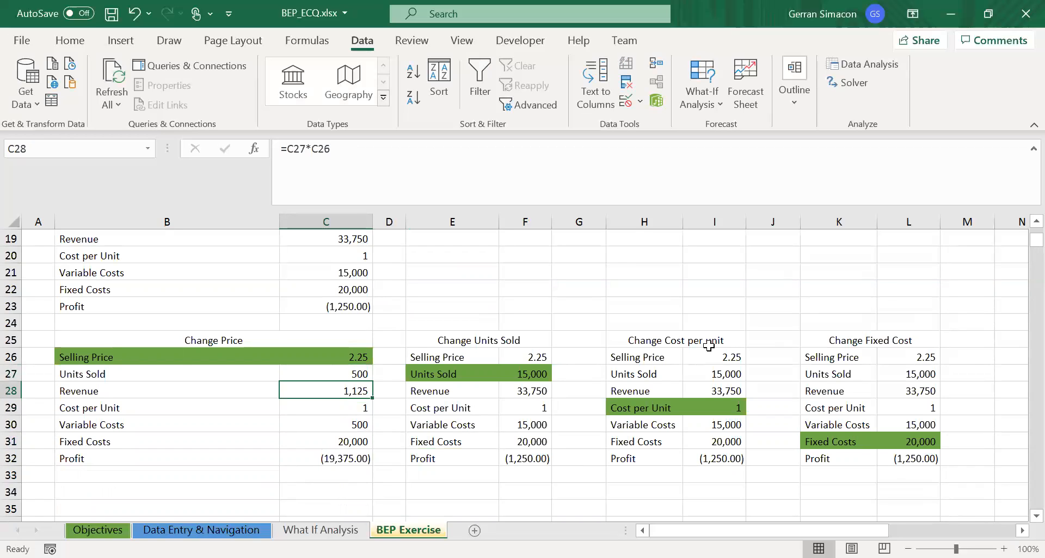
- Set Cost per Unit in C29 of the Change Price table to 2
key(Up)
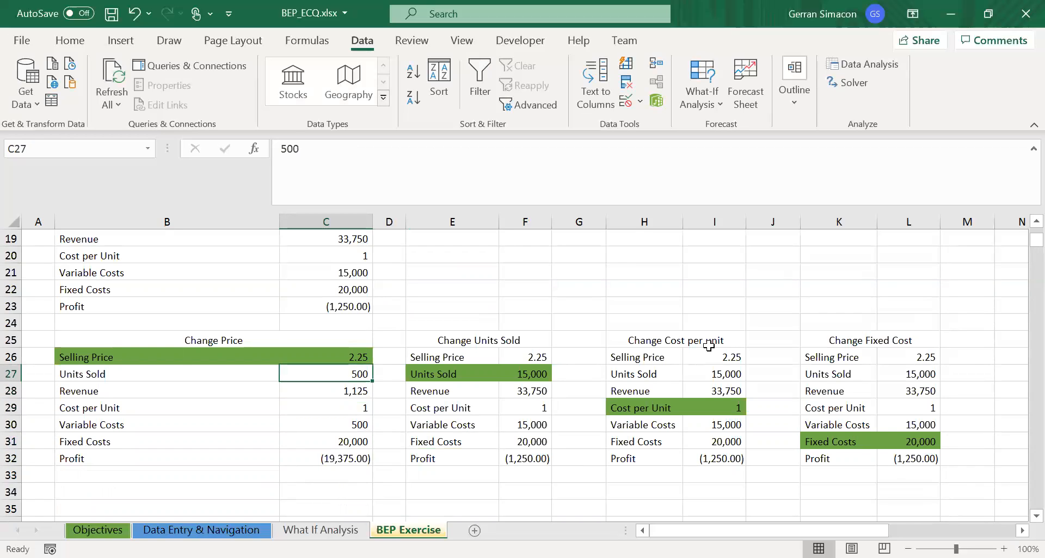
key(Down)
key(Down)
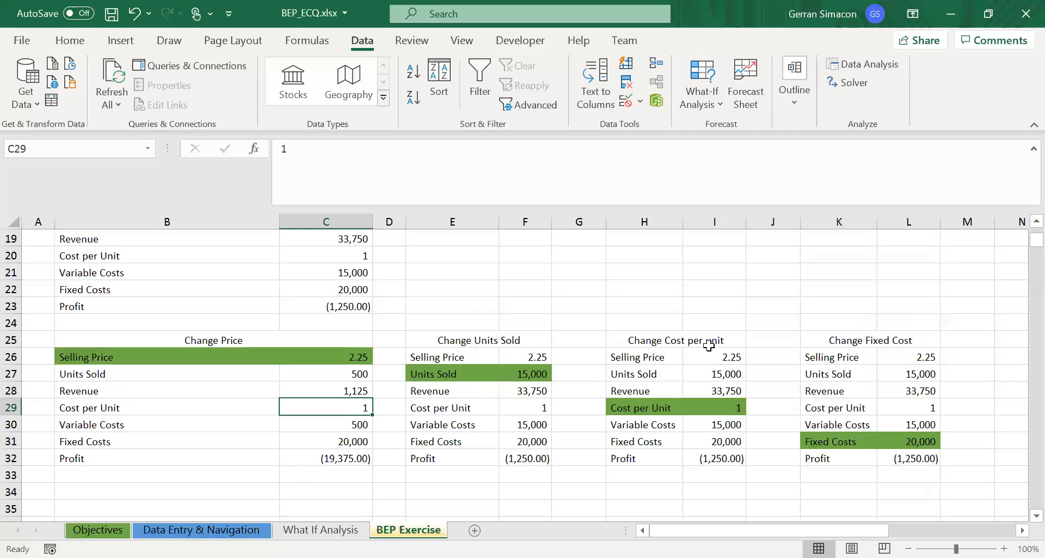
text(2)
key(Return)
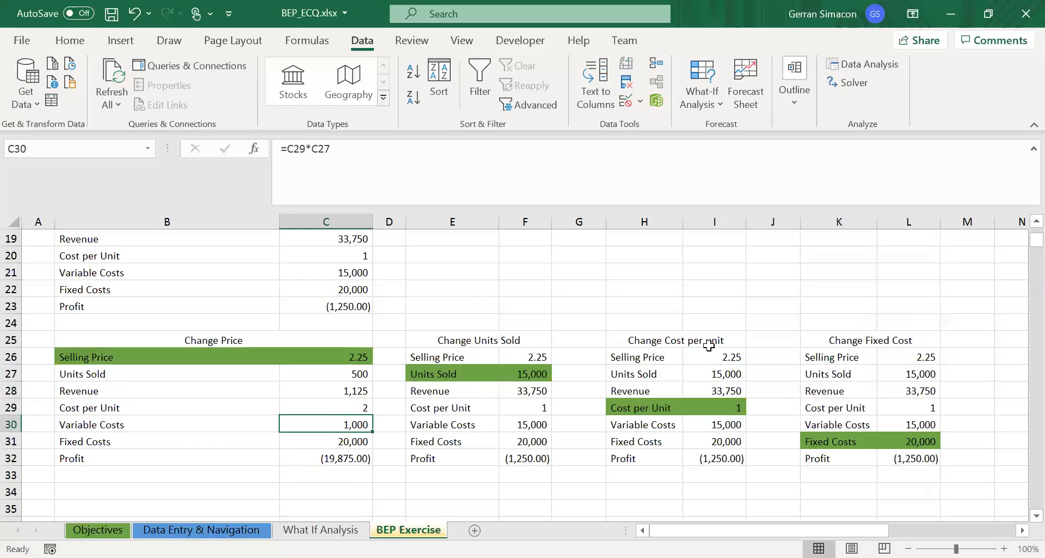
- Set Fixed Costs in C31 of the Change Price table to 500
key(Down)
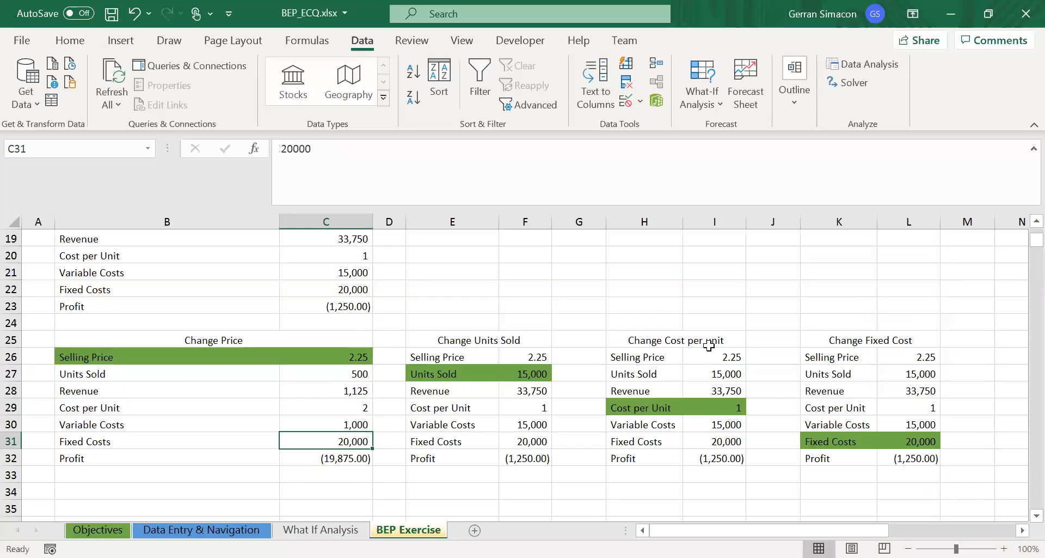
text(500)
key(Return)
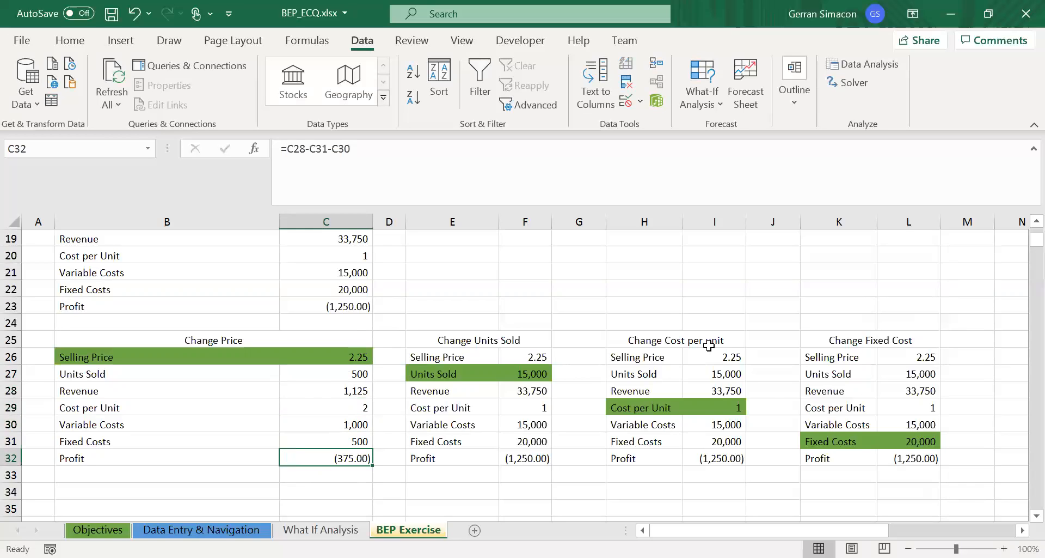
- Make the Profit label in B32 of the Change Price table bold
key(Left)
key(Right)
key(Left)
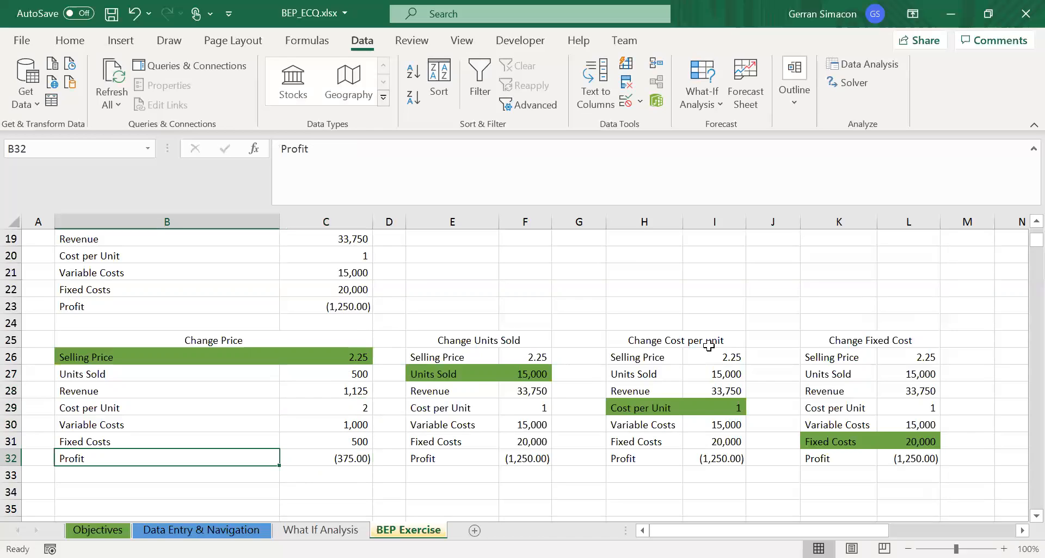
key(ctrl+b)
- Review the Change Price table's figures and the Profit formula in C32
key(Right)
key(Up)
key(Up)
key(Up)
key(Up)
key(Up)
key(Up)
key(Up)
key(Down)
key(Down)
key(Down)
key(Down)
key(Down)
key(Down)
key(Down)
key(Down)
key(Up)
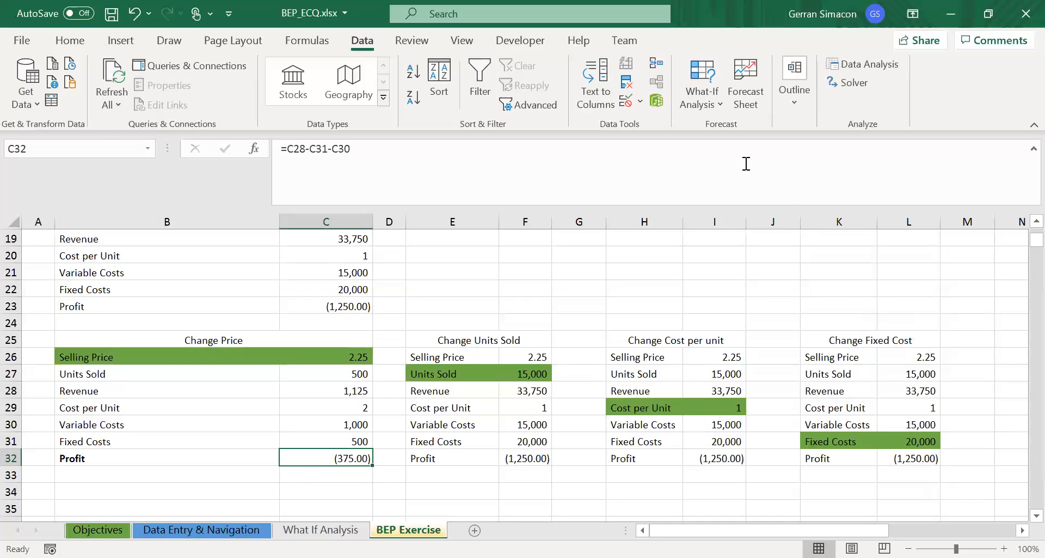
- Use Goal Seek to bring the Change Price table's Profit in C32 to 0 by changing Selling Price in C26
click(711, 92)
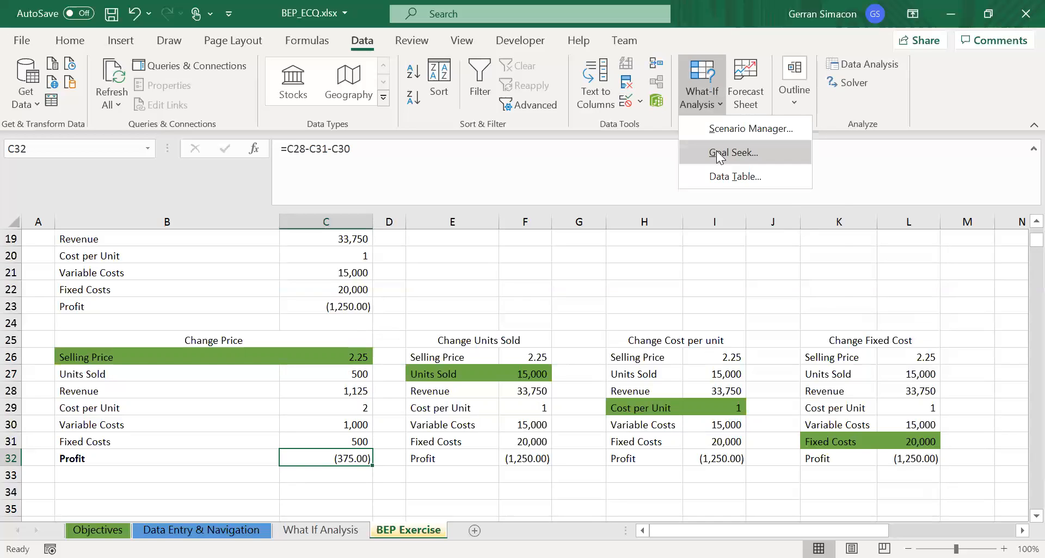
click(718, 153)
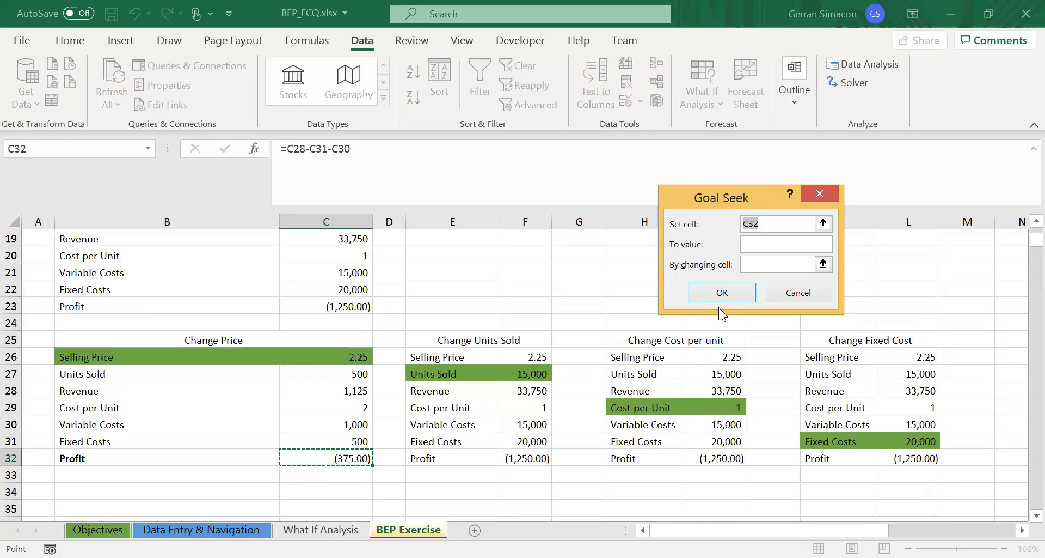
click(756, 244)
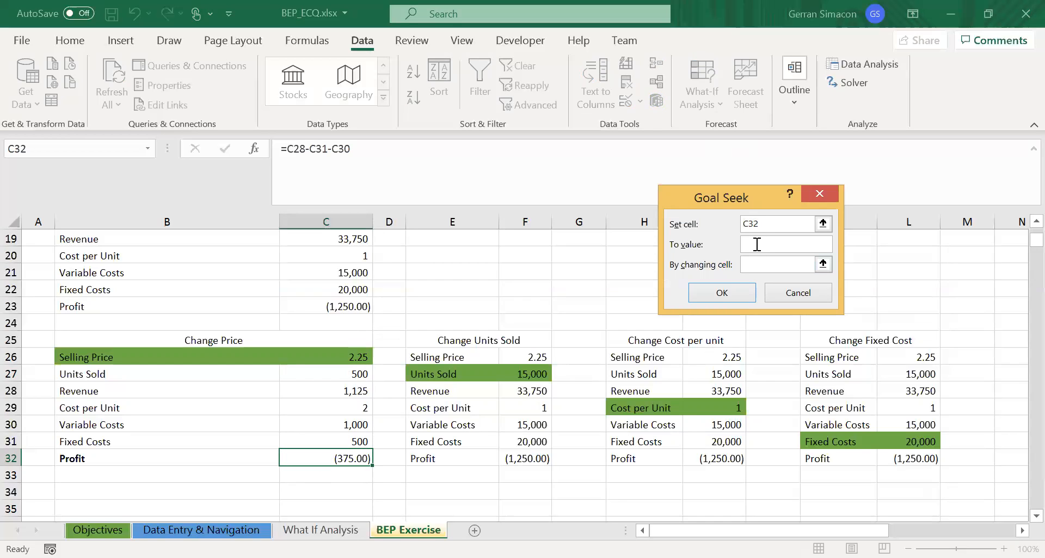
text(0)
click(756, 265)
click(325, 358)
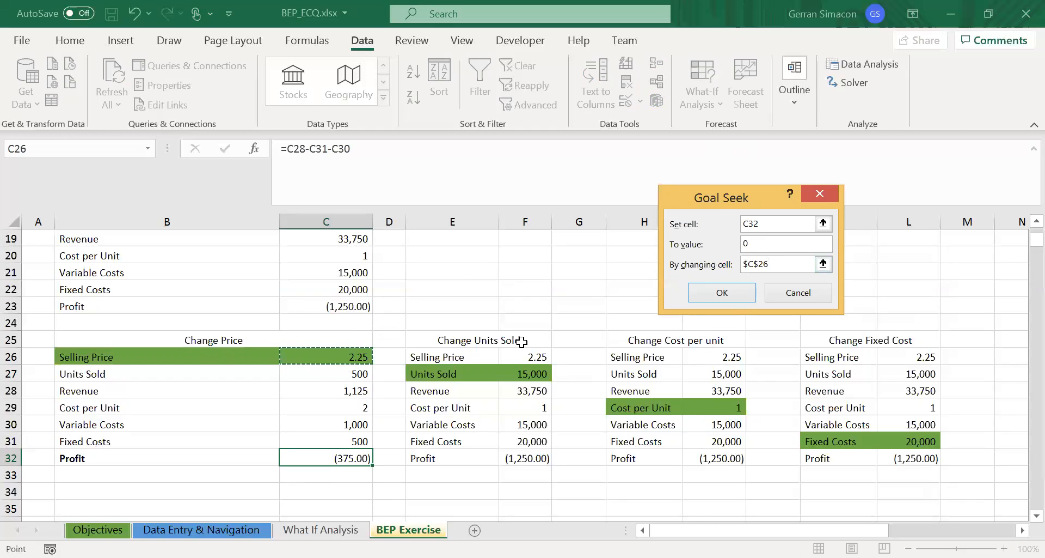
click(709, 291)
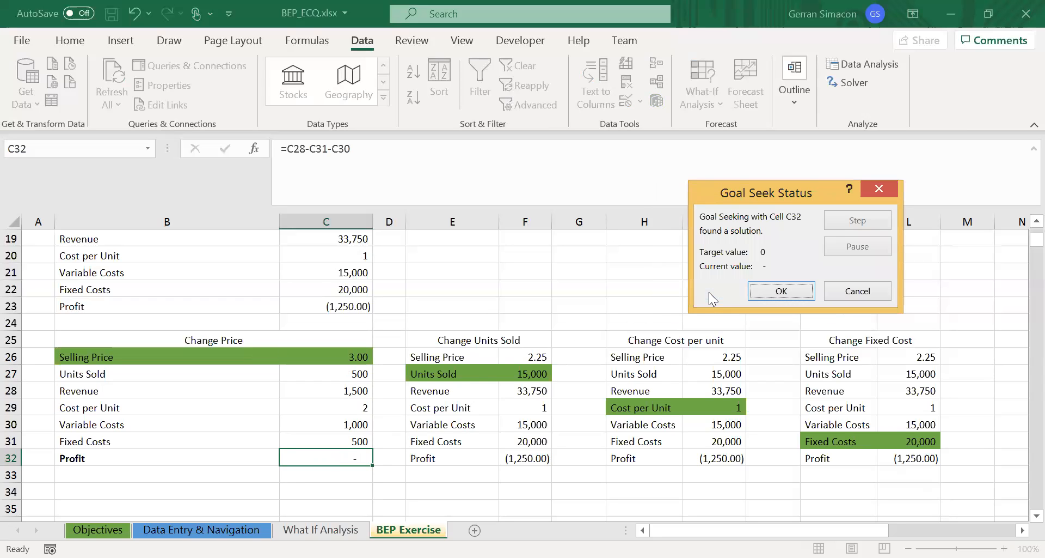
click(779, 291)
- Examine the YEMA BIZ Initial Projections to compare them with the Change Price table
click(325, 355)
key(Up)
key(Up)
key(Up)
key(Up)
key(Up)
key(Up)
key(Up)
key(Up)
key(Up)
key(Up)
key(Up)
key(Up)
key(Up)
key(Up)
key(Up)
key(Up)
key(Up)
key(Up)
key(Up)
key(Up)
key(Up)
key(Down)
key(Down)
key(Down)
key(Down)
key(Down)
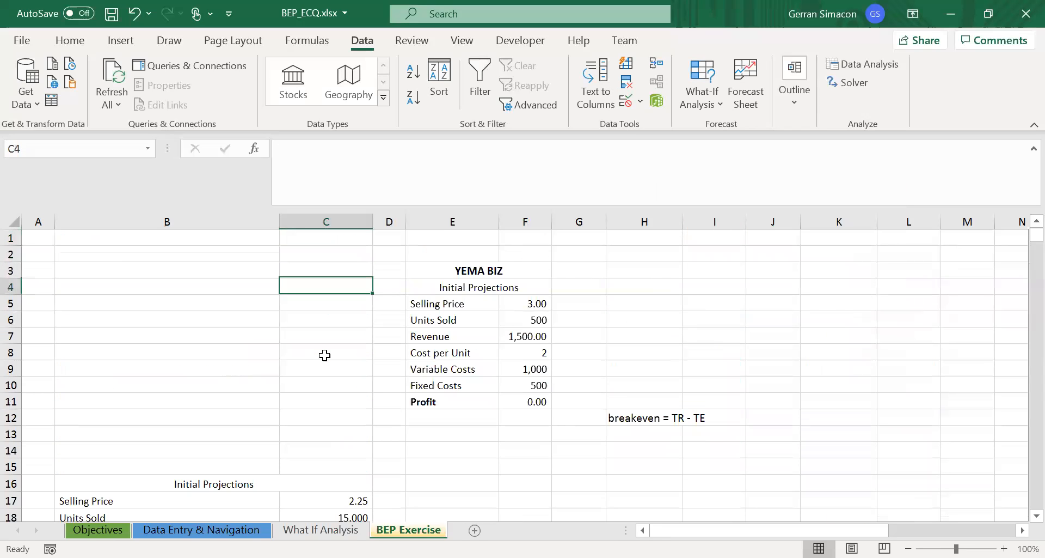
key(Up)
key(Right)
key(Right)
key(Right)
key(Left)
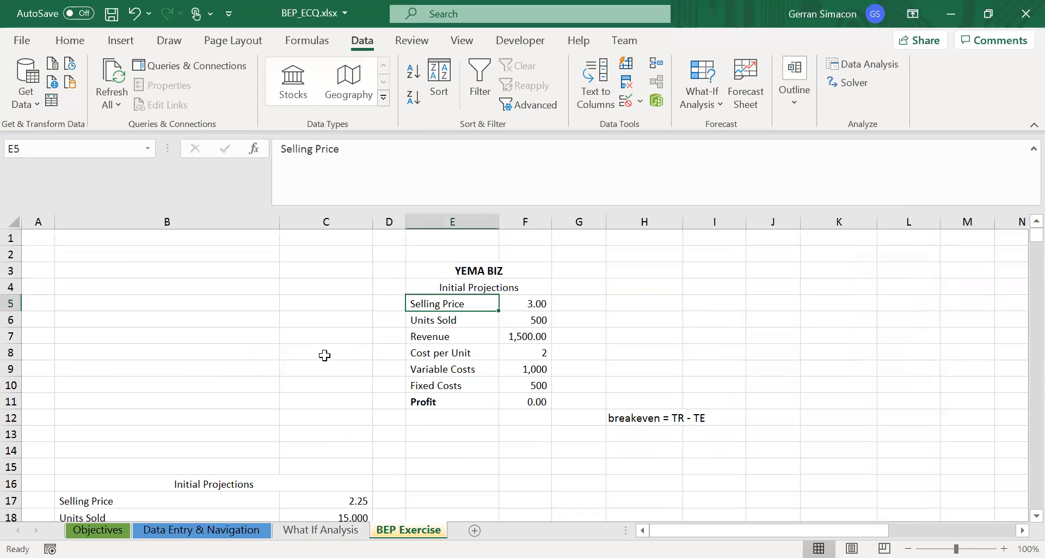
- Check the Change Price table's Selling Price in C26 against the YEMA BIZ selling price
key(Down)
key(Down)
key(Down)
key(Down)
key(Down)
key(Down)
key(Down)
key(Down)
key(Down)
key(Down)
key(Down)
key(Down)
key(Down)
key(Down)
key(Down)
key(Down)
key(Down)
key(Down)
key(Down)
key(Down)
key(Down)
key(Down)
key(Down)
key(Down)
key(Down)
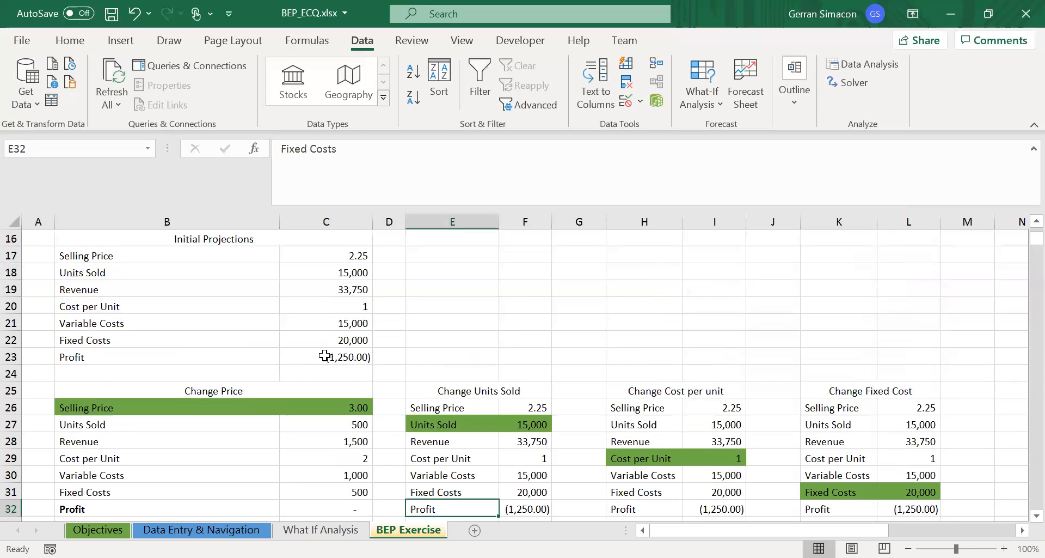
key(Up)
key(Up)
key(Up)
key(Up)
key(Up)
key(Up)
key(Up)
key(Up)
key(Up)
key(Up)
key(Up)
key(Up)
key(Up)
key(Up)
key(Left)
key(Left)
key(Left)
key(Right)
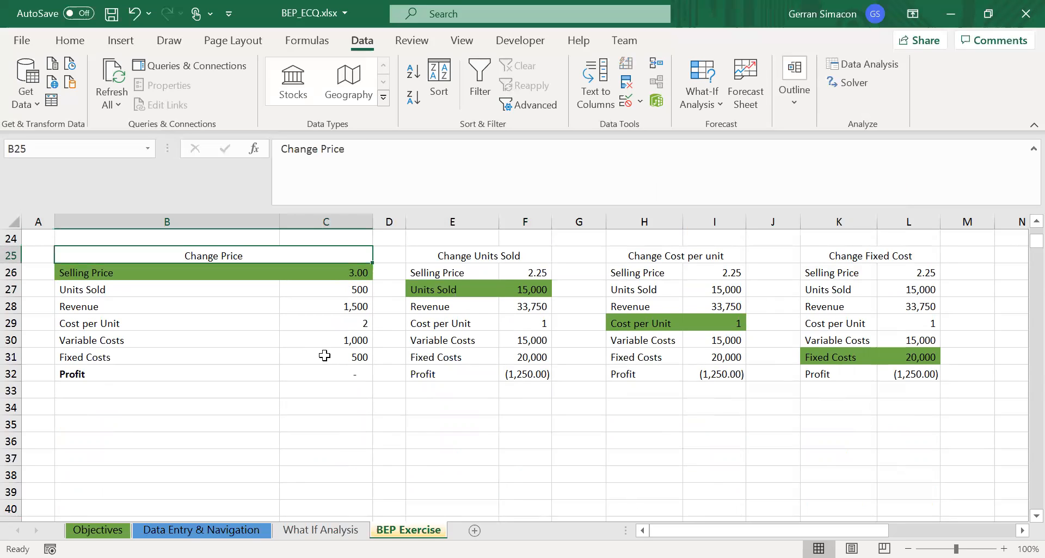
key(Down)
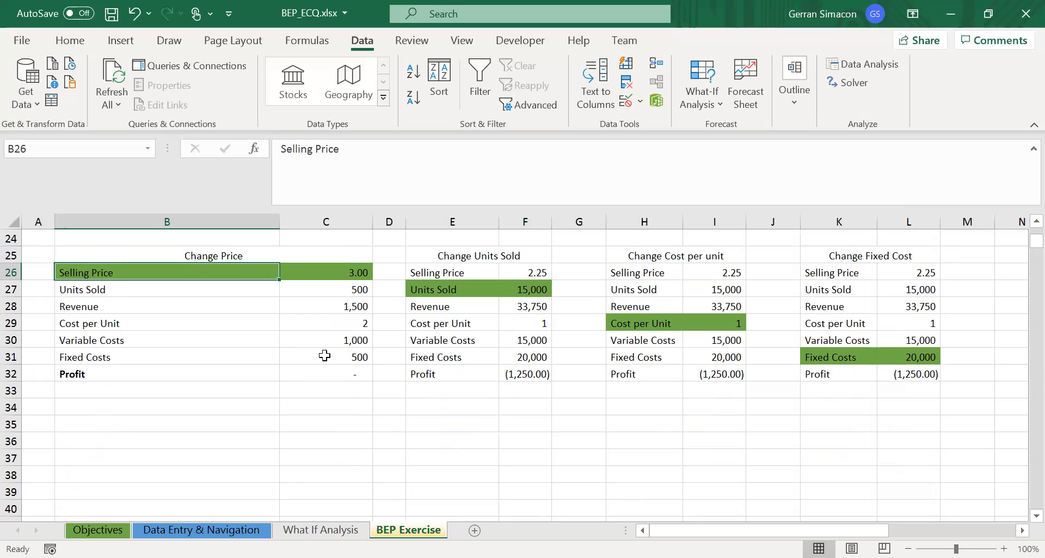
key(Right)
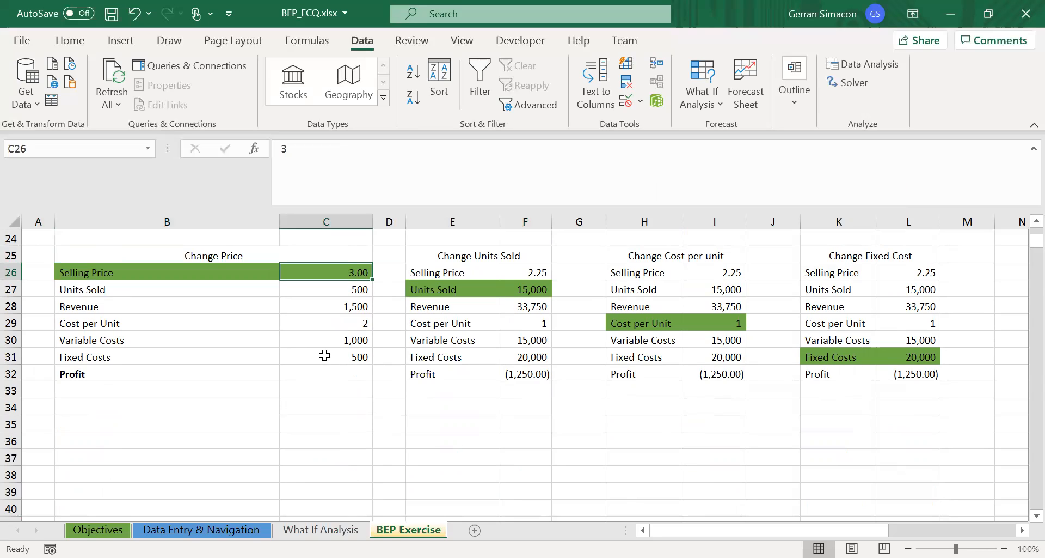
- Compare the Change Units Sold table's inputs with the YEMA BIZ Initial Projections
key(Right)
key(Right)
key(Up)
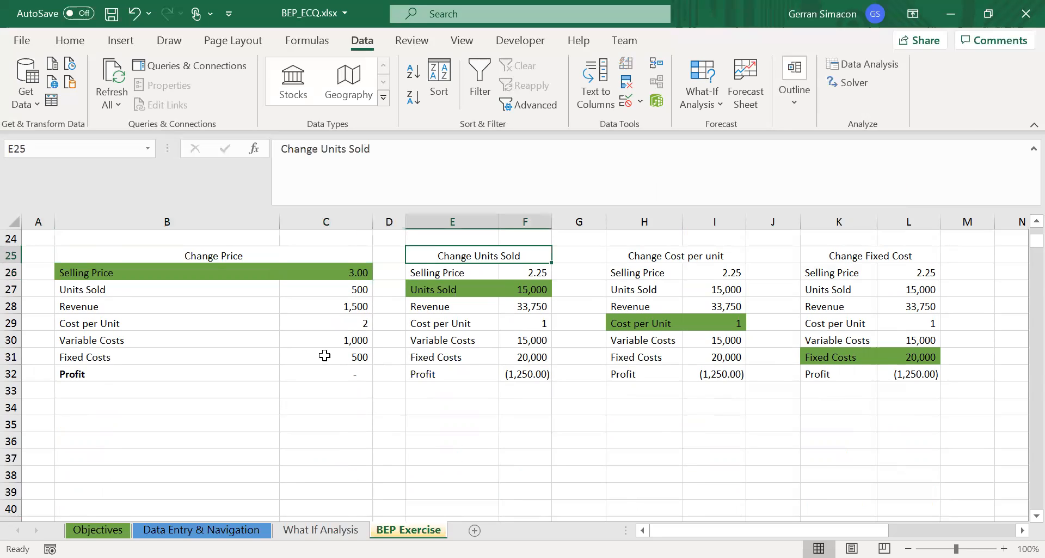
key(Down)
key(Down)
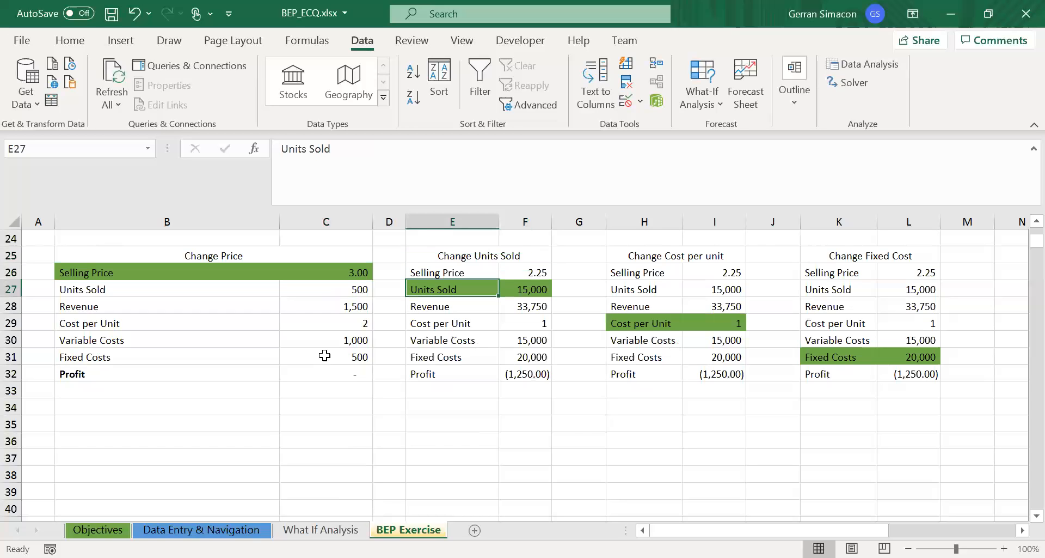
key(Up)
key(Up)
key(Up)
key(Up)
key(Up)
key(Up)
key(Up)
key(Up)
key(Up)
key(Up)
key(Up)
key(Up)
key(Up)
key(Up)
key(Up)
key(Up)
key(Up)
key(Up)
key(Up)
key(Up)
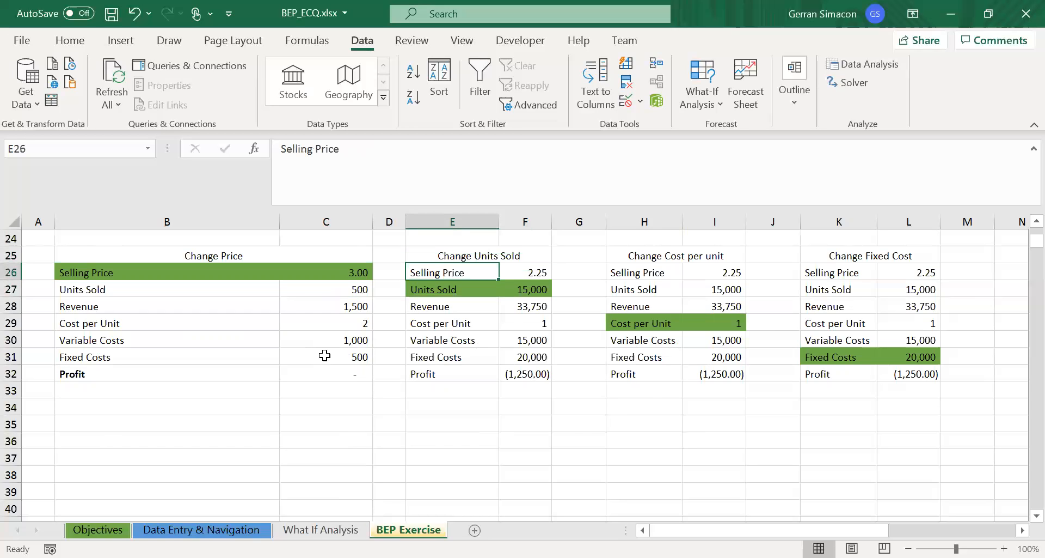
key(Down)
key(Down)
key(Down)
key(Down)
key(Down)
key(Down)
key(Down)
key(Down)
key(Down)
key(Down)
key(Down)
key(Down)
key(Down)
key(Down)
key(Down)
key(Down)
key(Down)
key(Down)
key(Down)
key(Down)
key(Down)
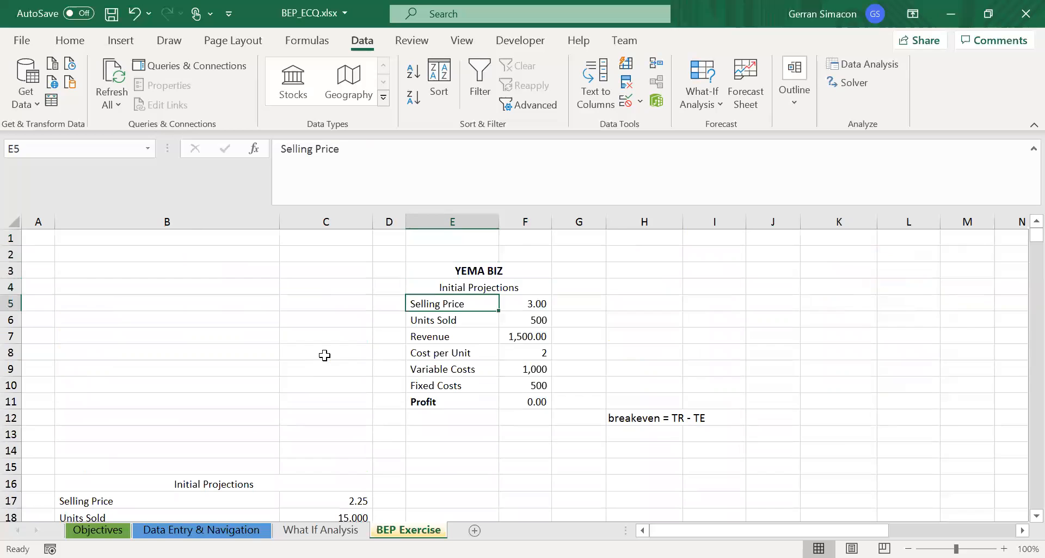
key(Down)
key(Down)
key(Down)
key(Down)
key(Down)
key(Down)
key(Down)
key(Up)
key(Up)
key(Up)
key(Up)
key(Up)
key(Up)
key(Up)
key(Down)
key(Down)
key(Down)
key(Down)
key(Down)
key(Down)
key(Down)
key(Down)
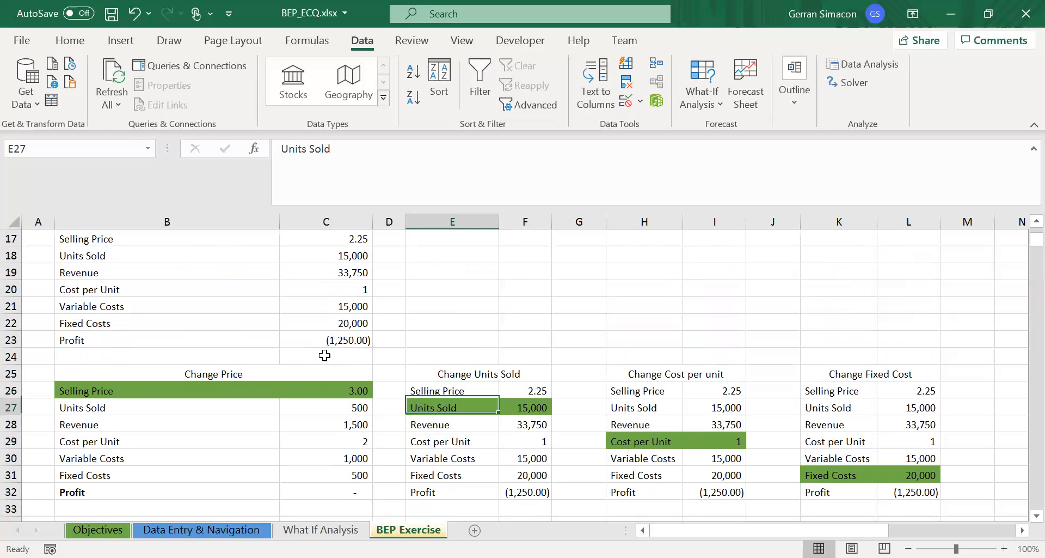
key(Up)
key(Up)
key(Up)
key(Up)
key(Up)
key(Up)
key(Up)
key(Up)
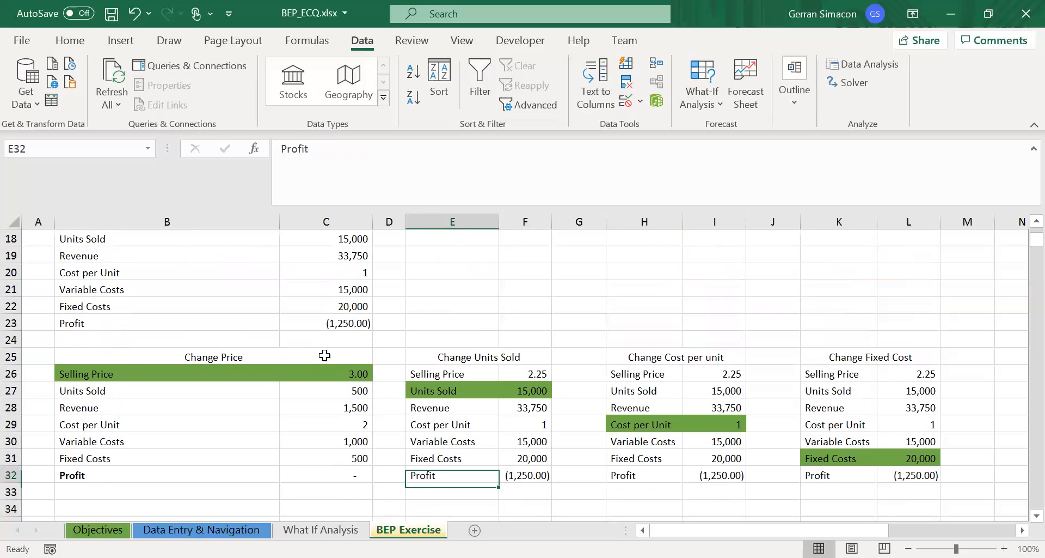
- Append "YEMA BIZ" to the Change Units Sold title in E25
key(Right)
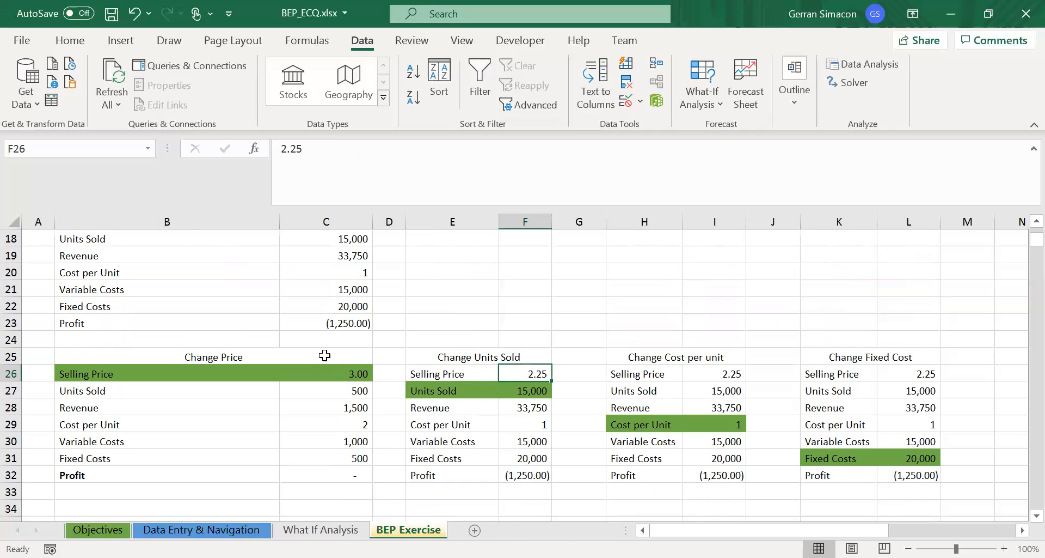
key(Up)
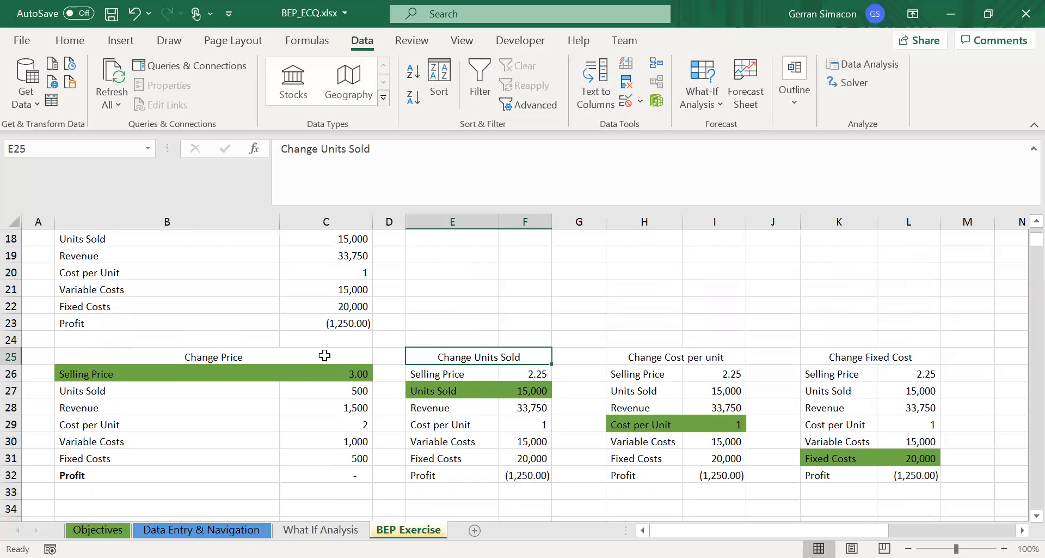
click(460, 156)
text(YEMA BIZ)
key(Return)
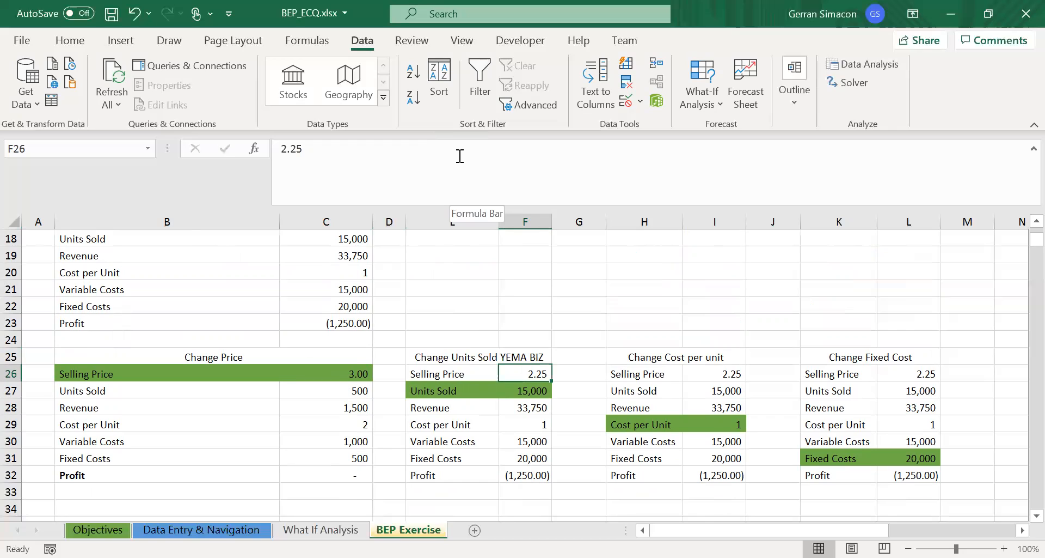
- Set Selling Price in F26 to 3 and Cost per Unit in F29 to 2 in the Change Units Sold table
text(3)
key(Return)
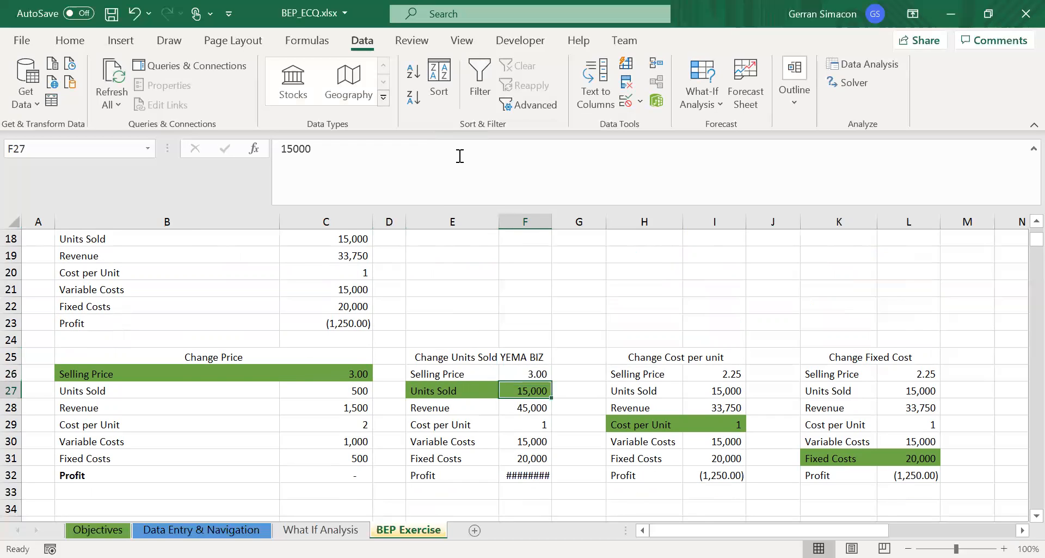
key(Down)
key(Down)
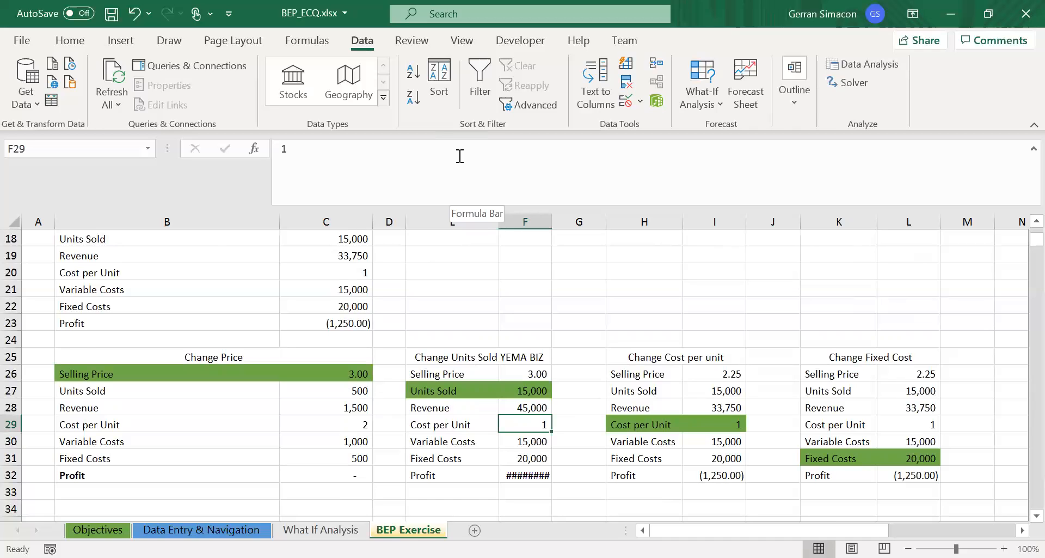
text(2)
key(Return)
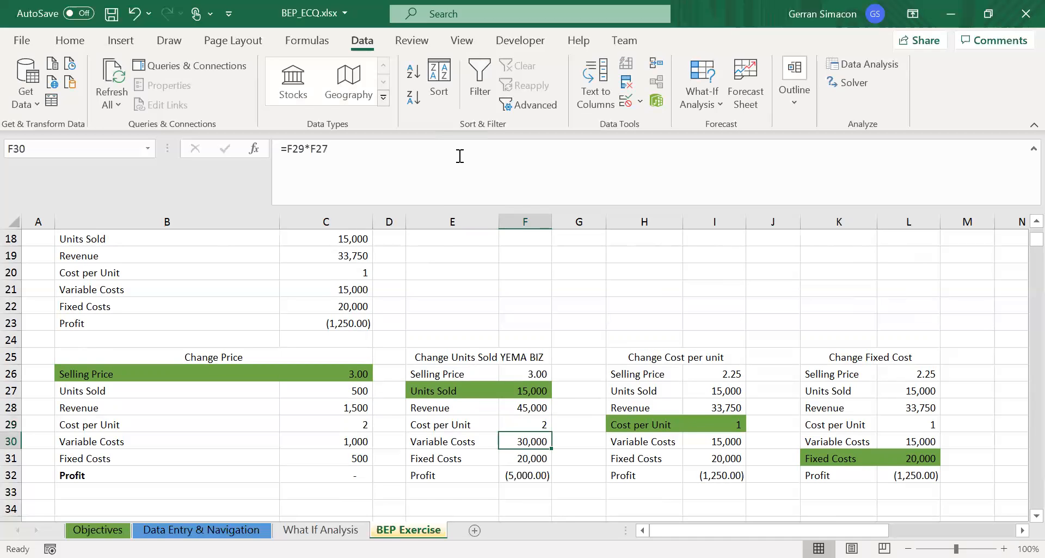
- Set Fixed Costs in F31 of the Change Units Sold table to 500
key(Down)
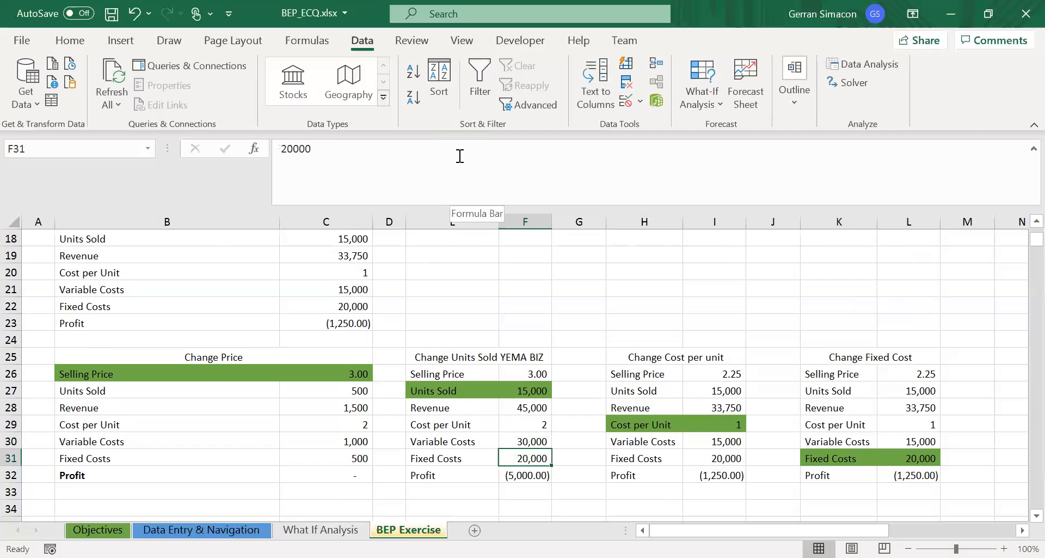
text(500)
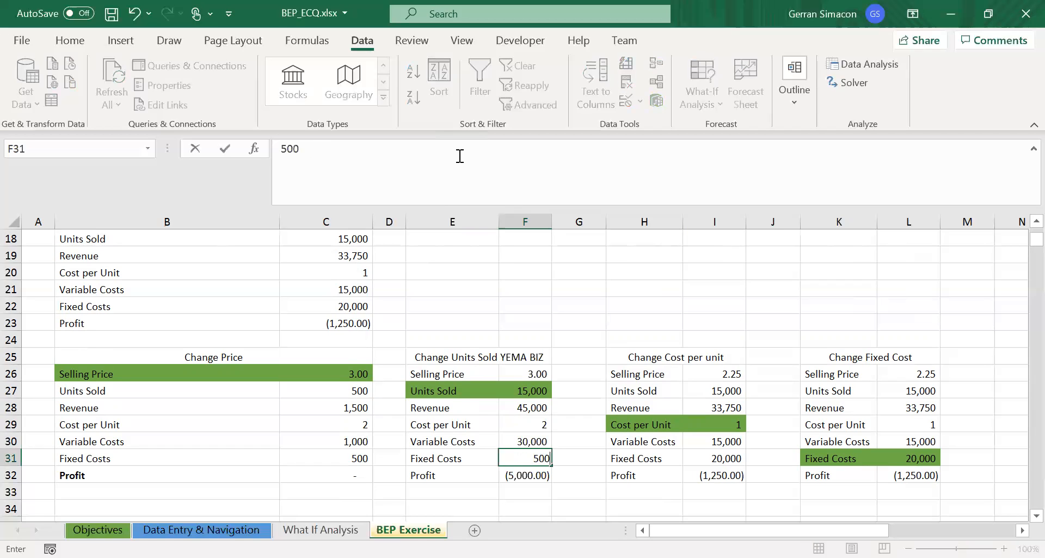
key(Return)
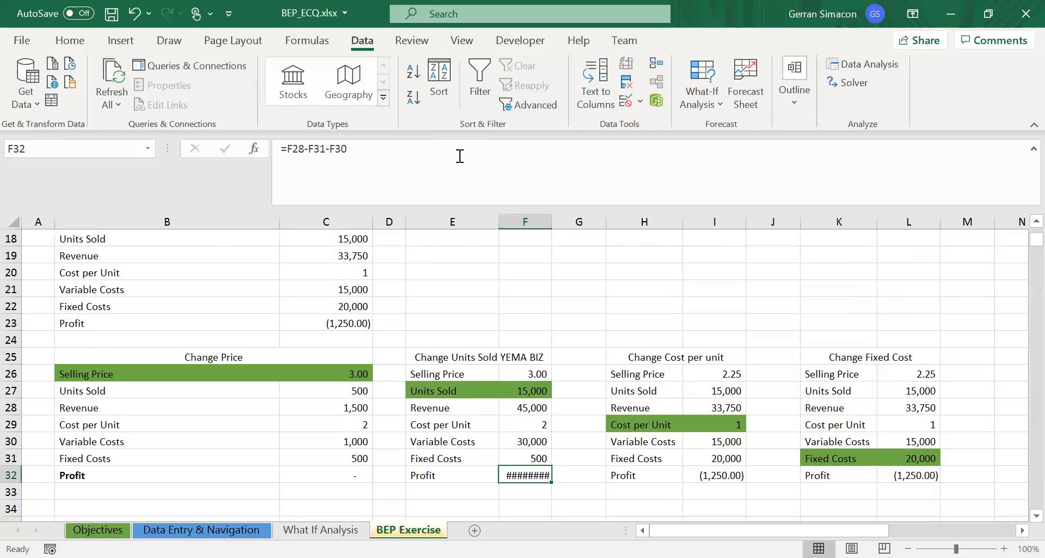
- Clear the Units Sold value in F27 of the Change Units Sold table
key(Left)
key(Right)
key(Left)
key(Right)
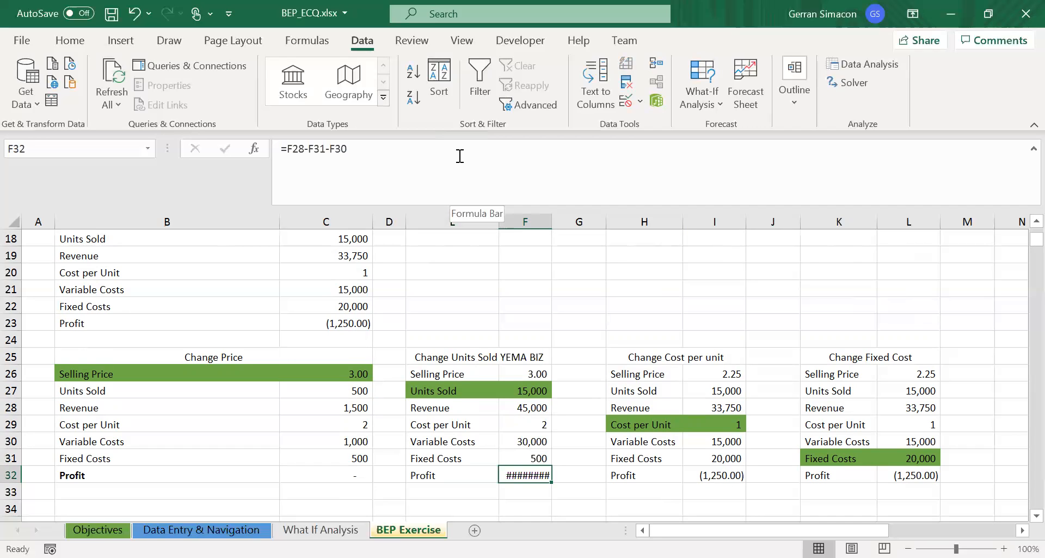
key(Up)
key(Up)
key(Up)
key(Up)
key(Up)
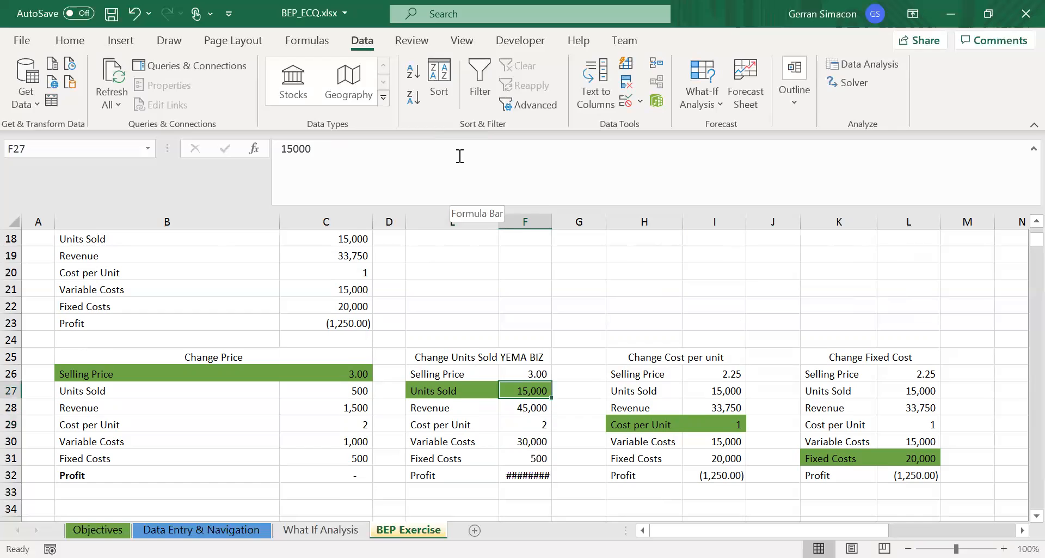
key(Delete)
- Run Goal Seek on the Change Units Sold table, setting Profit in F32 to 0 by changing Units Sold in F27
key(Down)
key(Down)
key(Down)
key(Down)
key(Down)
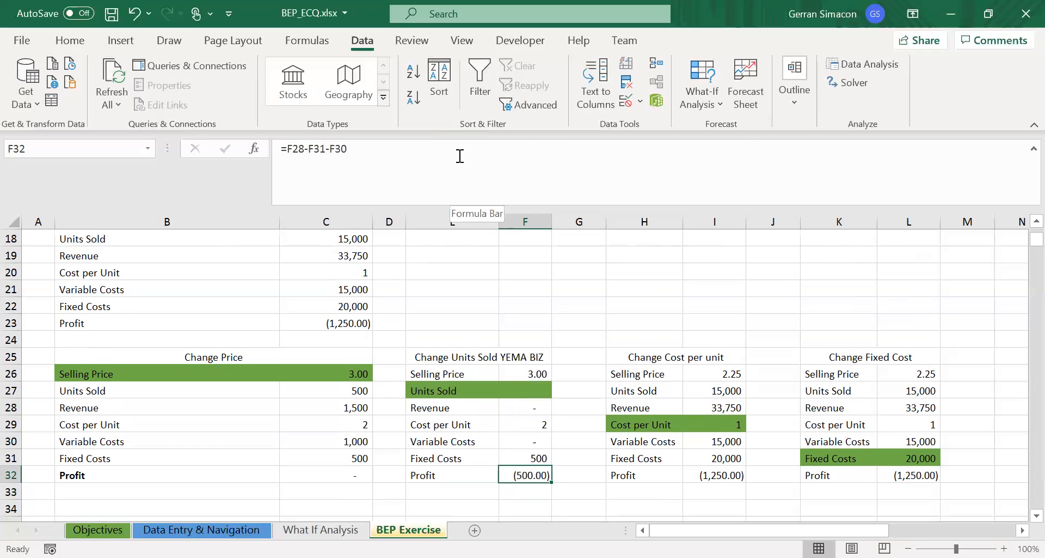
click(707, 105)
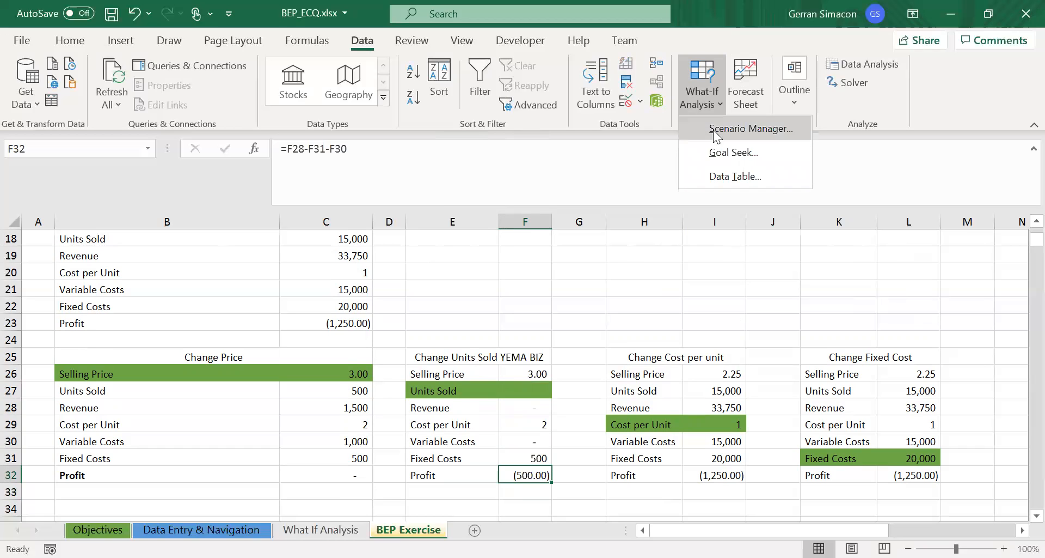
click(719, 154)
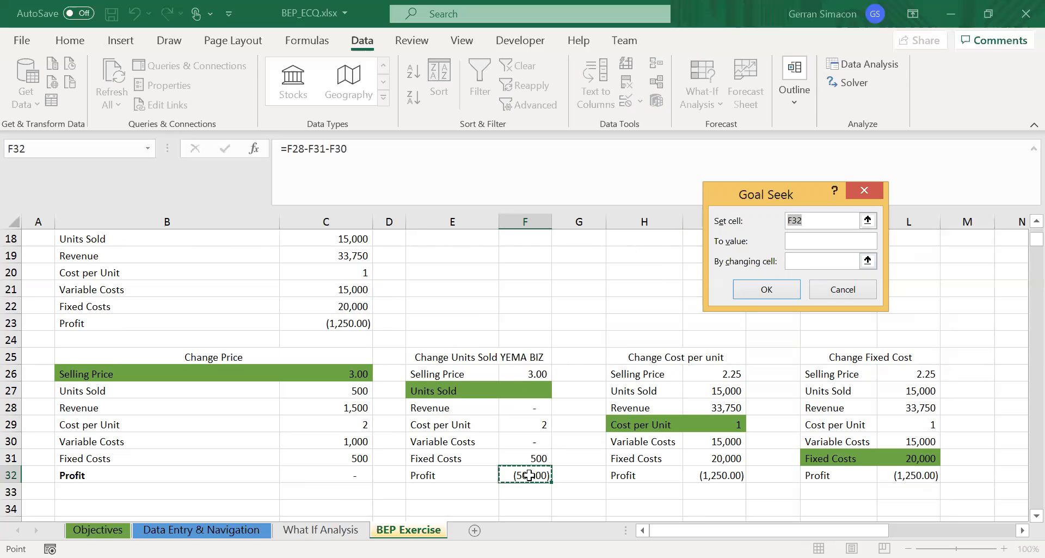
click(809, 240)
text(0)
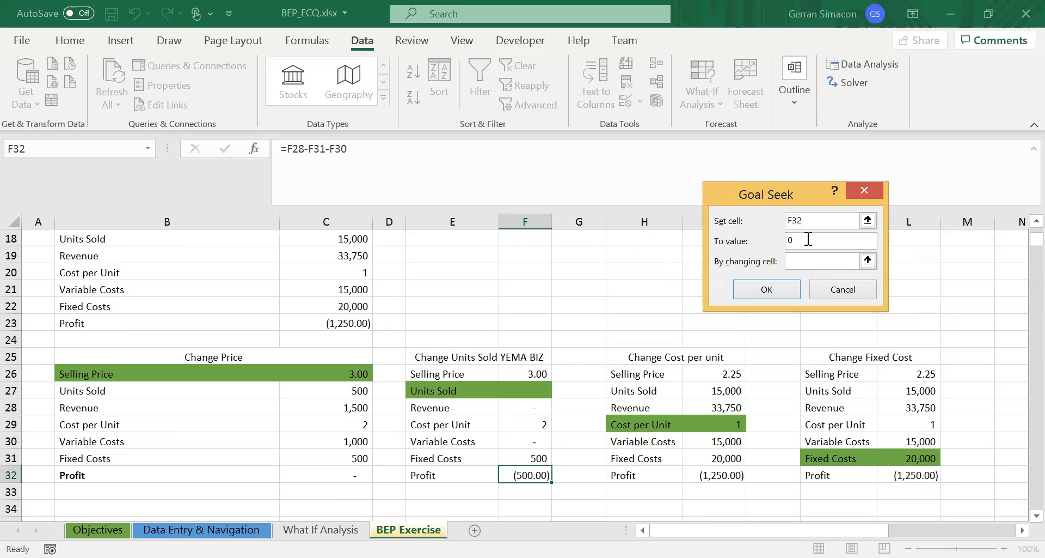
click(808, 262)
click(539, 388)
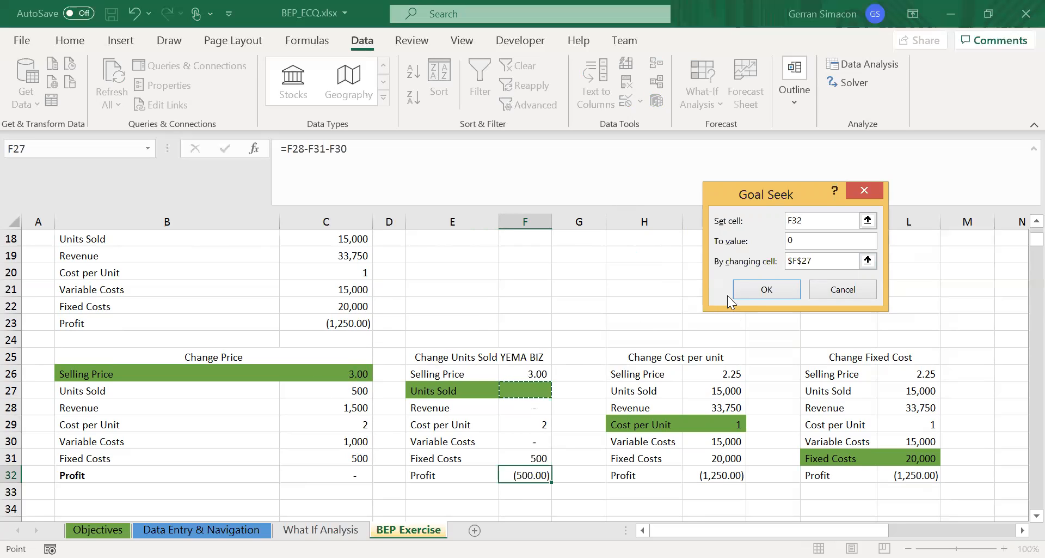
click(748, 291)
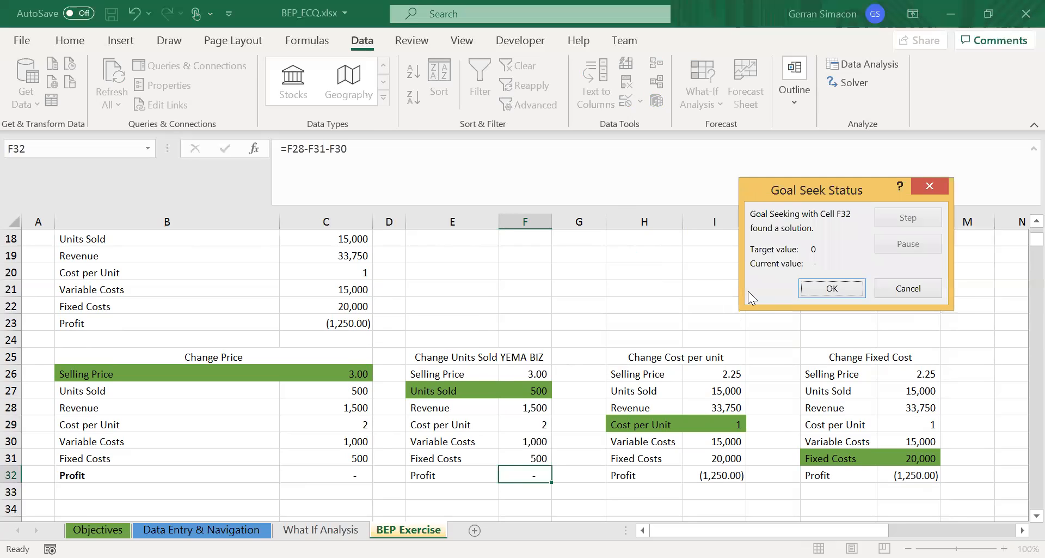
click(832, 289)
click(531, 391)
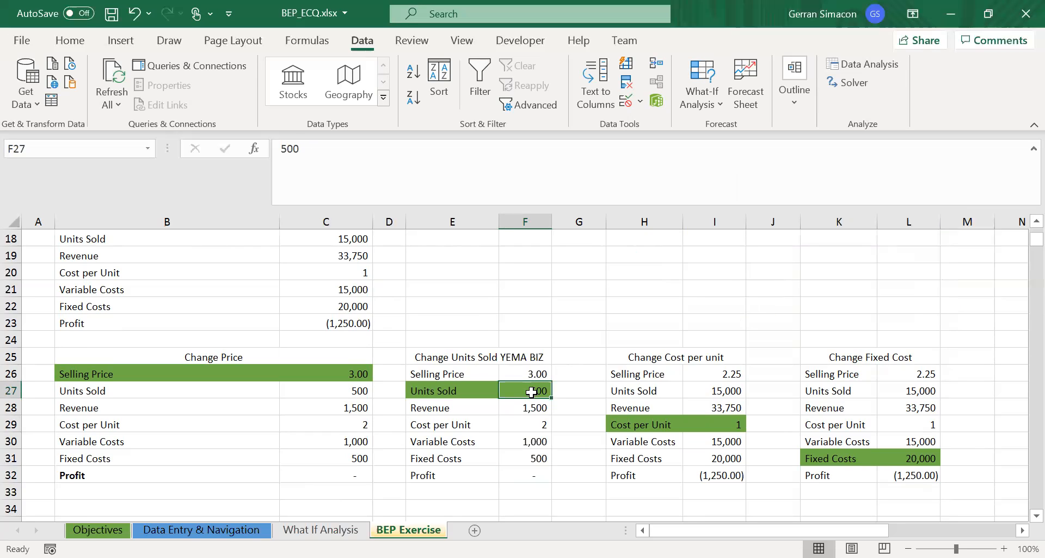
- Run Goal Seek to set Profit in F32 to 1000 by changing Units Sold in F27
click(527, 472)
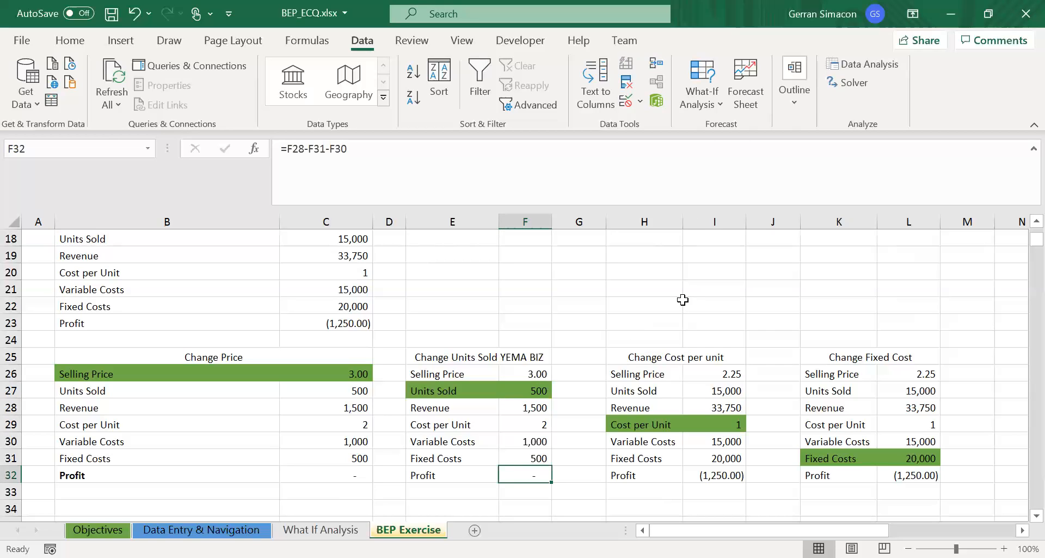
click(708, 105)
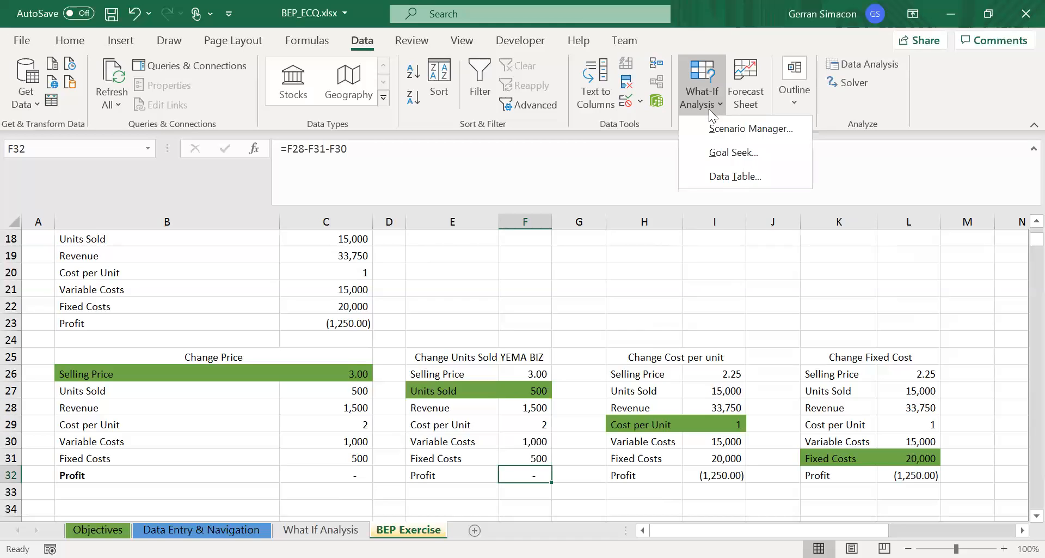
click(721, 155)
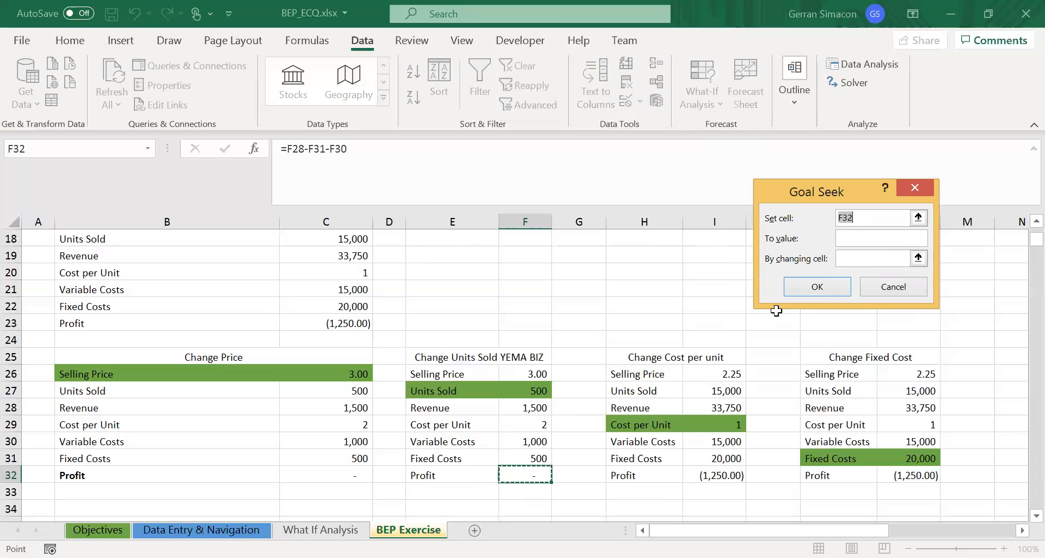
click(855, 243)
text(1000)
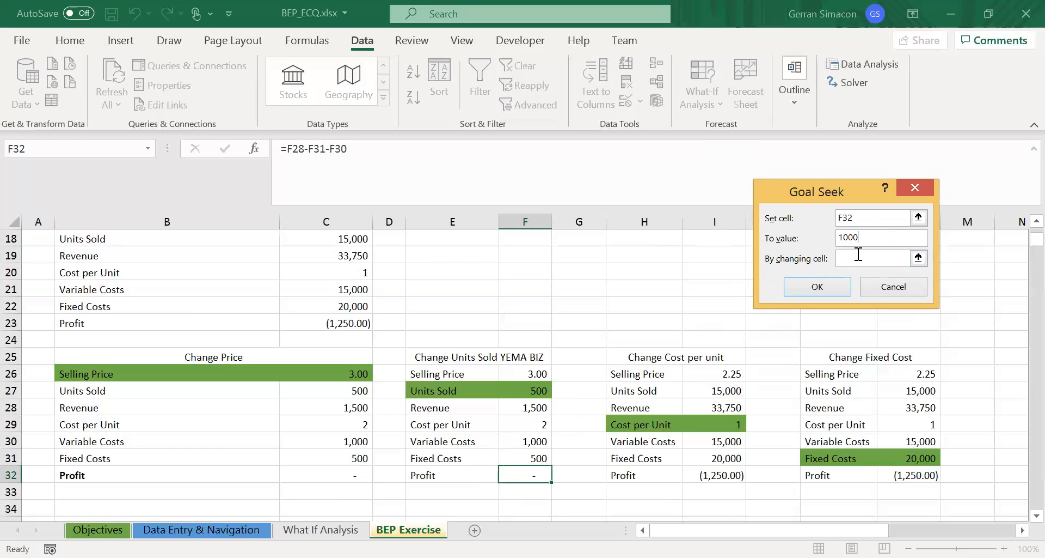
click(858, 254)
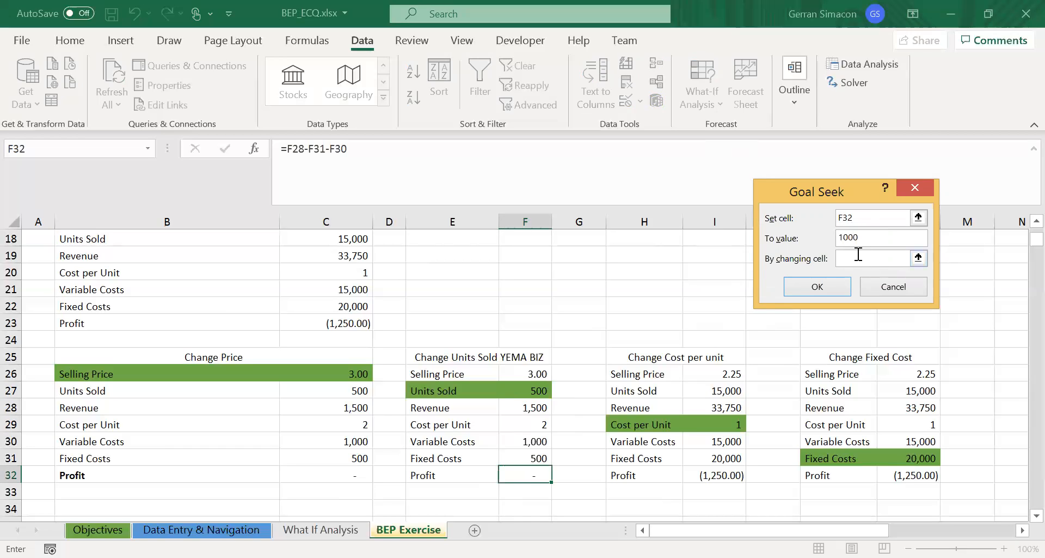
click(526, 395)
click(820, 288)
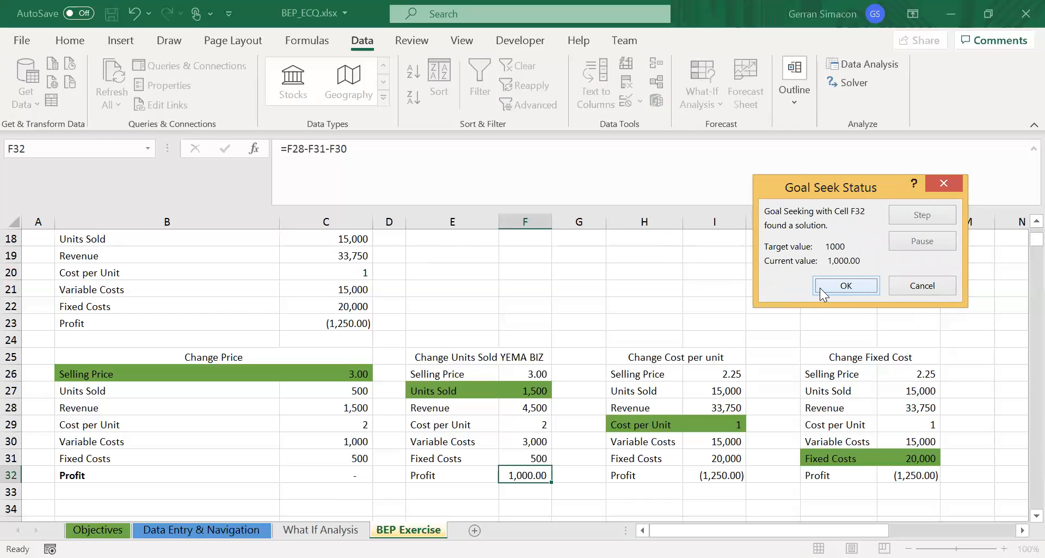
click(846, 285)
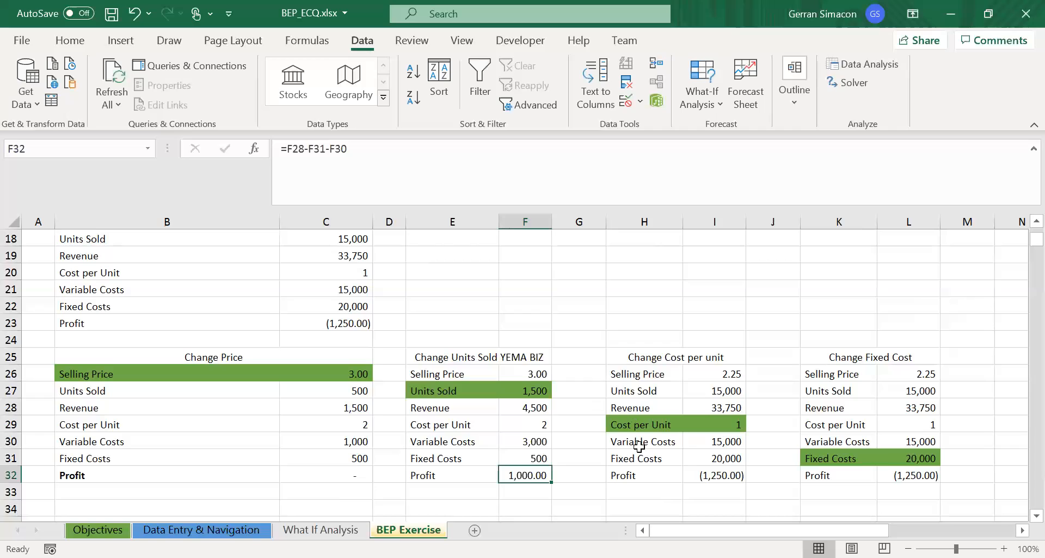
- Review Profit and Units Sold in the Change Units Sold table, plus the Change Cost per unit and Change Fixed Cost tables
key(Left)
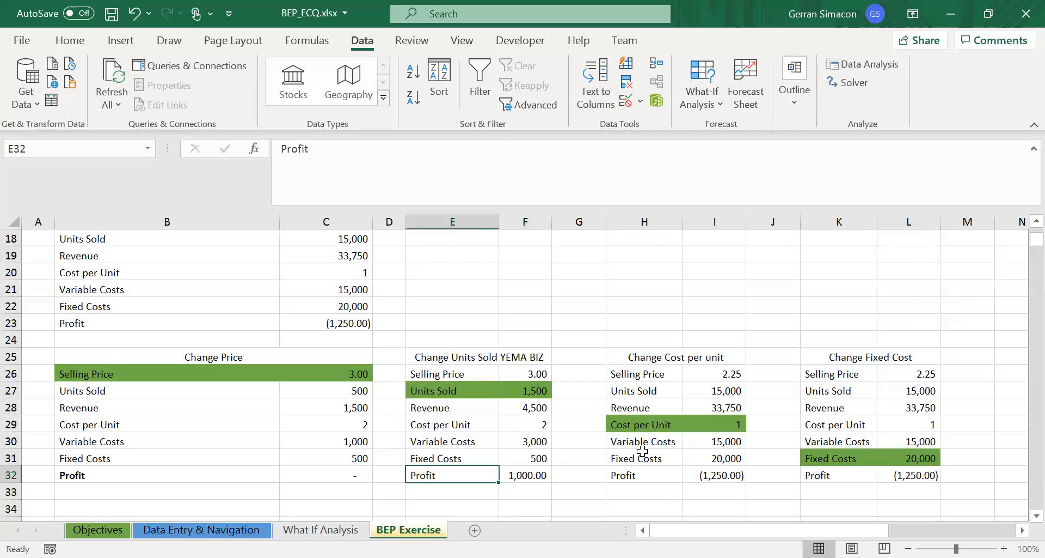
key(Right)
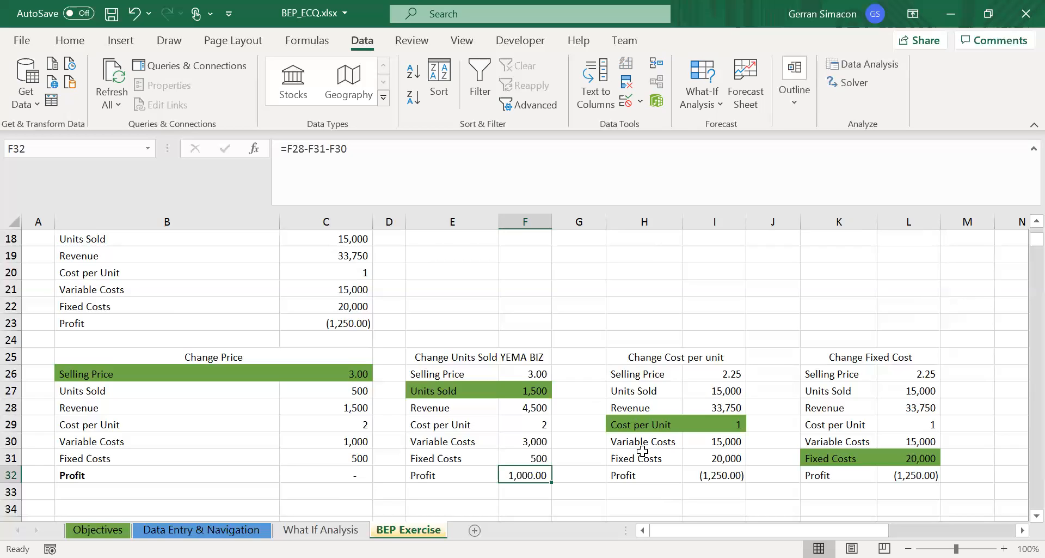
key(Up)
key(Up)
key(Up)
key(Up)
key(Up)
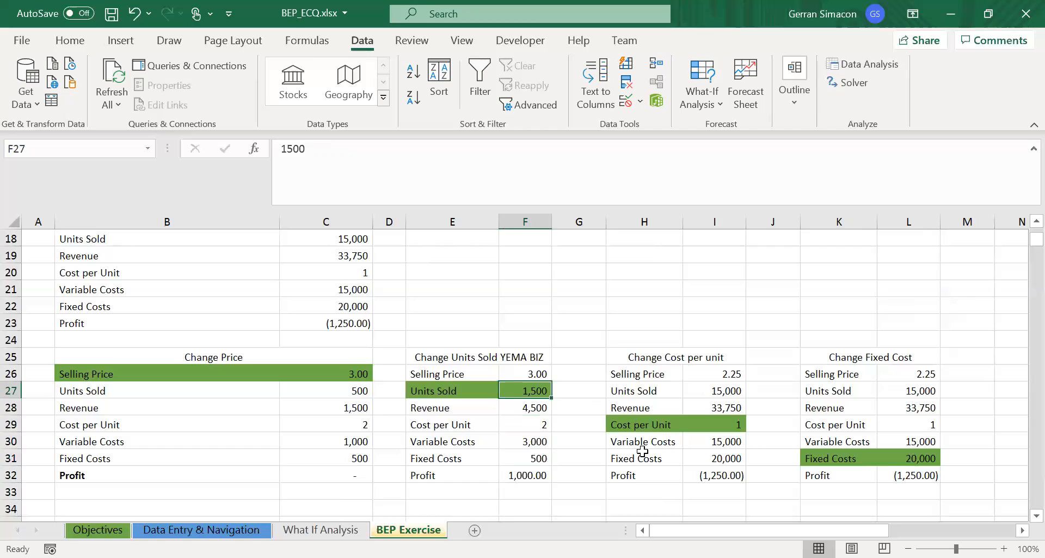
key(Right)
key(Right)
key(Up)
key(Up)
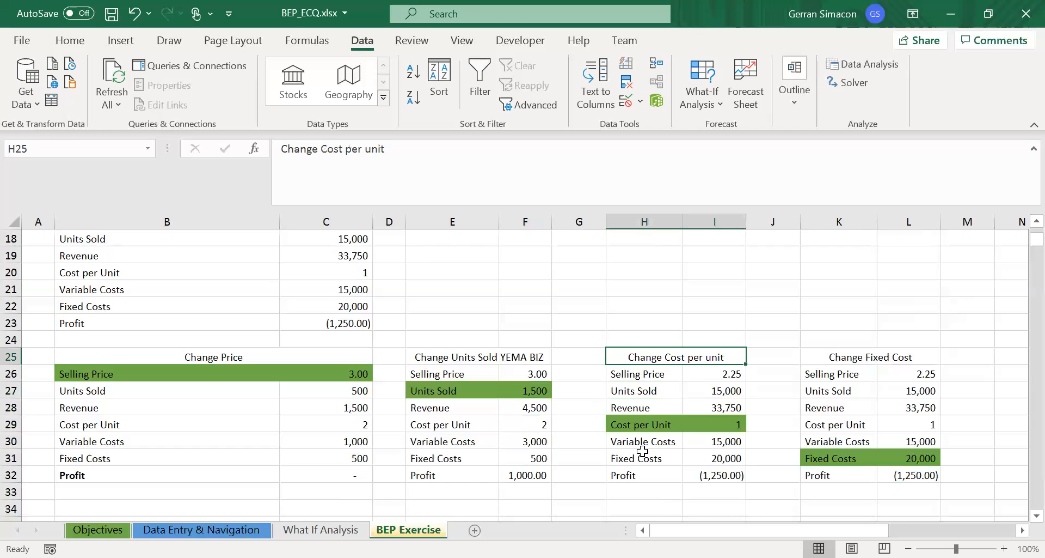
key(shift+Down)
key(shift+Down)
key(shift+Down)
key(shift+Down)
key(shift+Down)
key(shift+Down)
key(shift+Down)
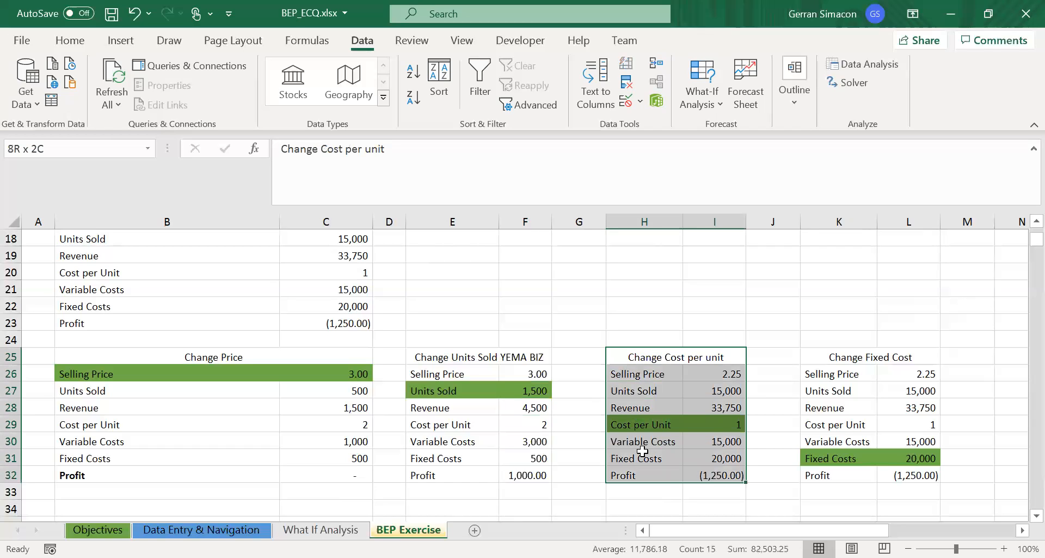
key(Right)
key(Right)
key(shift+Down)
key(shift+Down)
key(shift+Down)
key(shift+Down)
key(shift+Down)
key(shift+Down)
key(shift+Down)
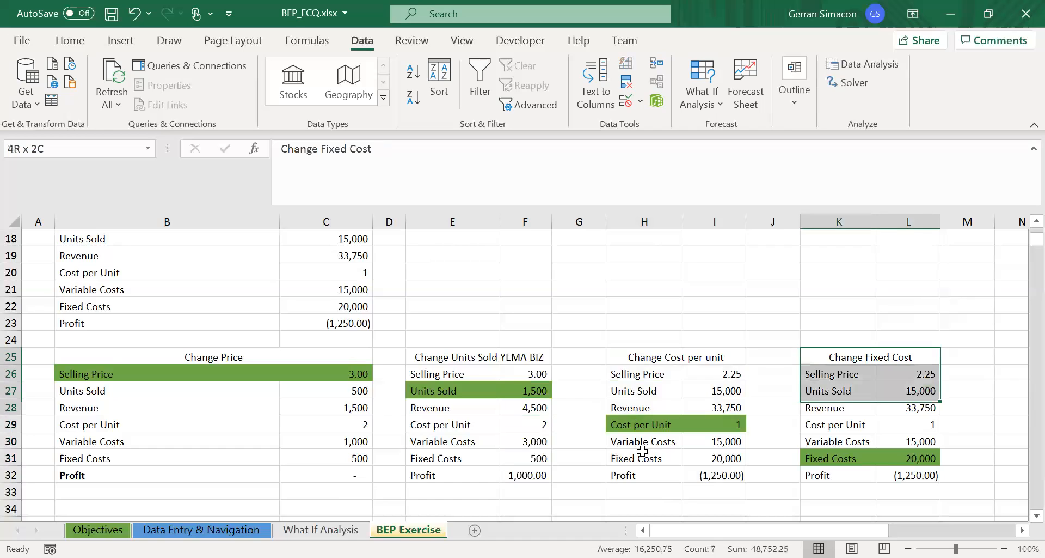